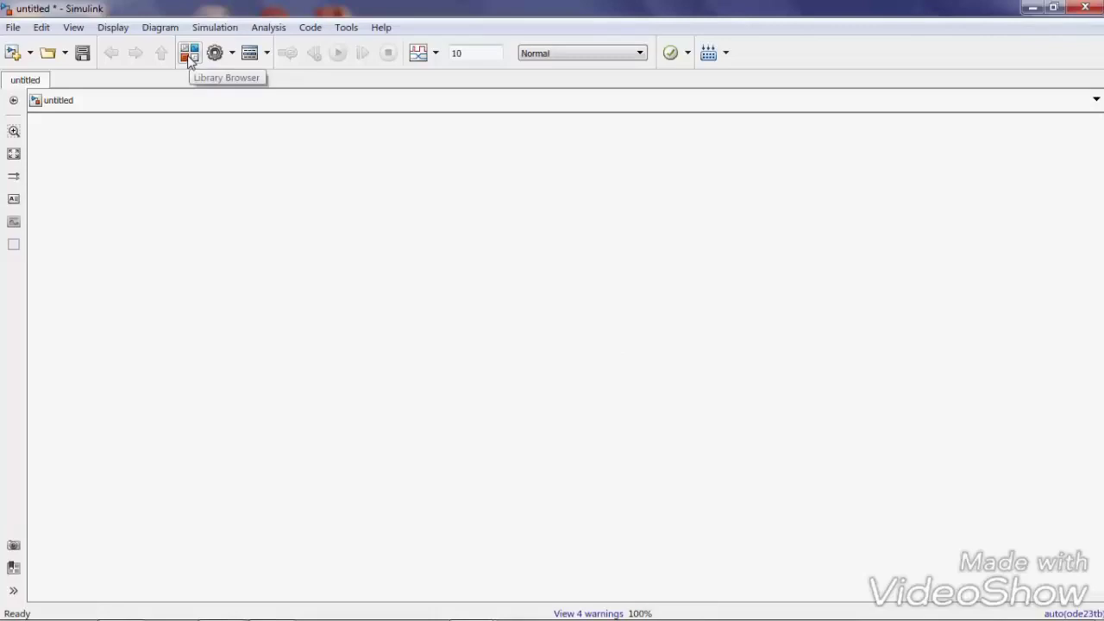
# - Add a Detailed Thyristor block to the model from the Simscape Power Systems Specialized Technology library of Power Electronics blocks
pyautogui.click(188, 54)
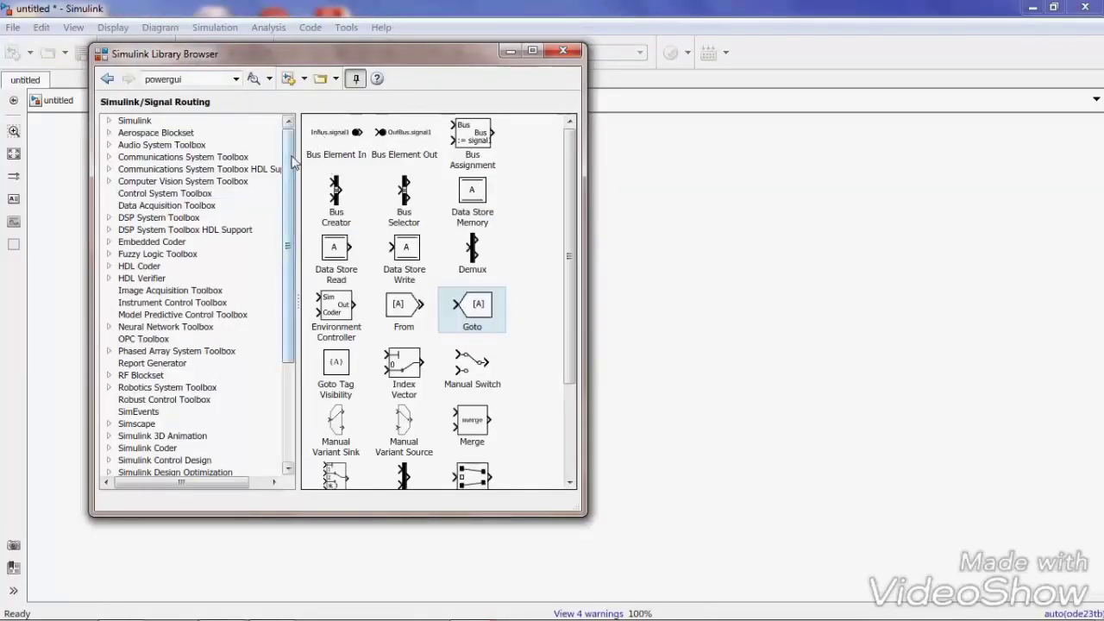
pyautogui.moveTo(291, 162); pyautogui.dragTo(302, 283)
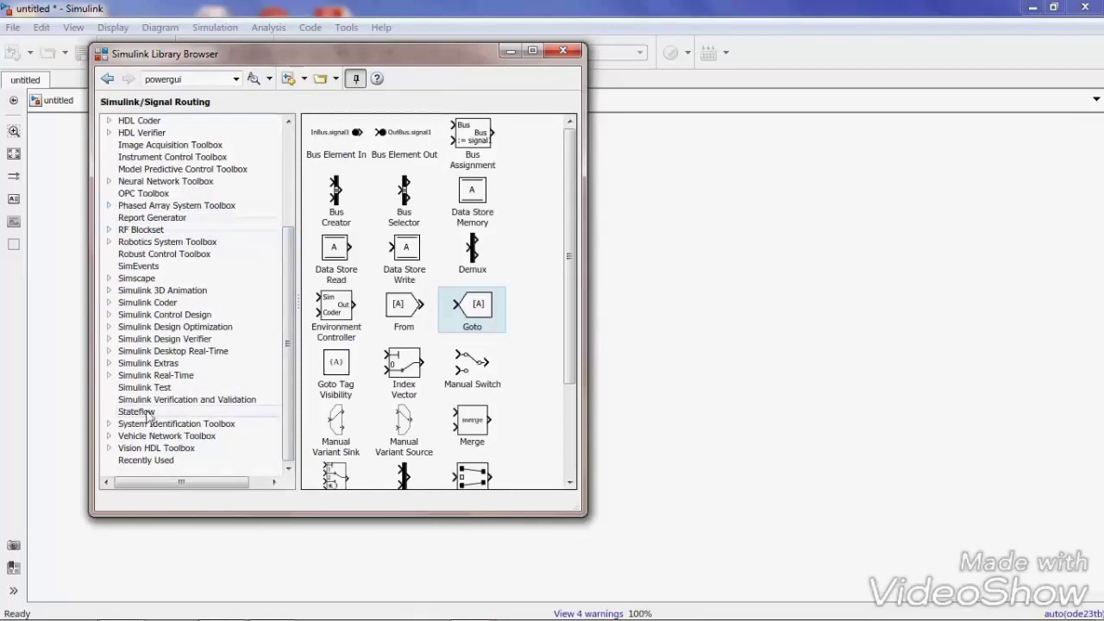
pyautogui.click(108, 278)
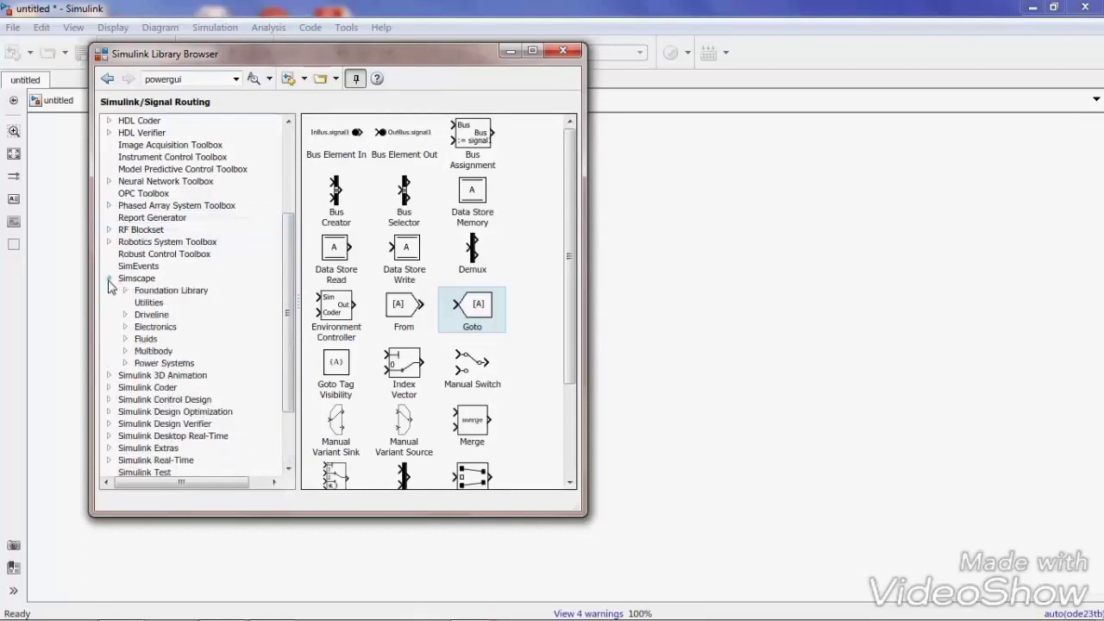
pyautogui.moveTo(288, 253); pyautogui.dragTo(293, 272)
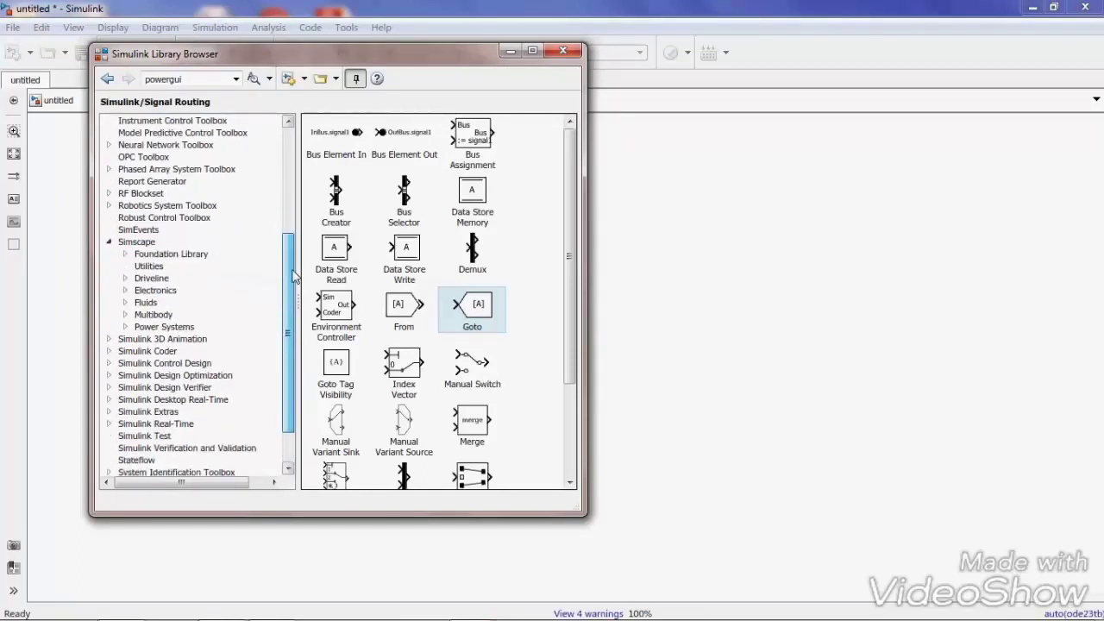
pyautogui.click(125, 327)
pyautogui.scroll(-2, 291, 301)
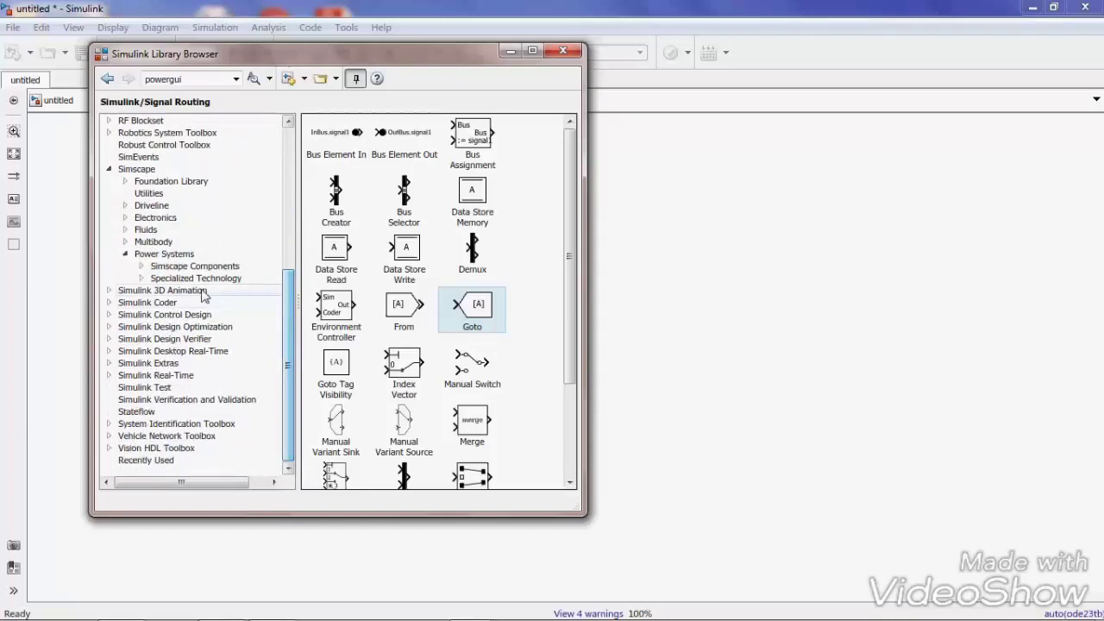
pyautogui.doubleClick(152, 279)
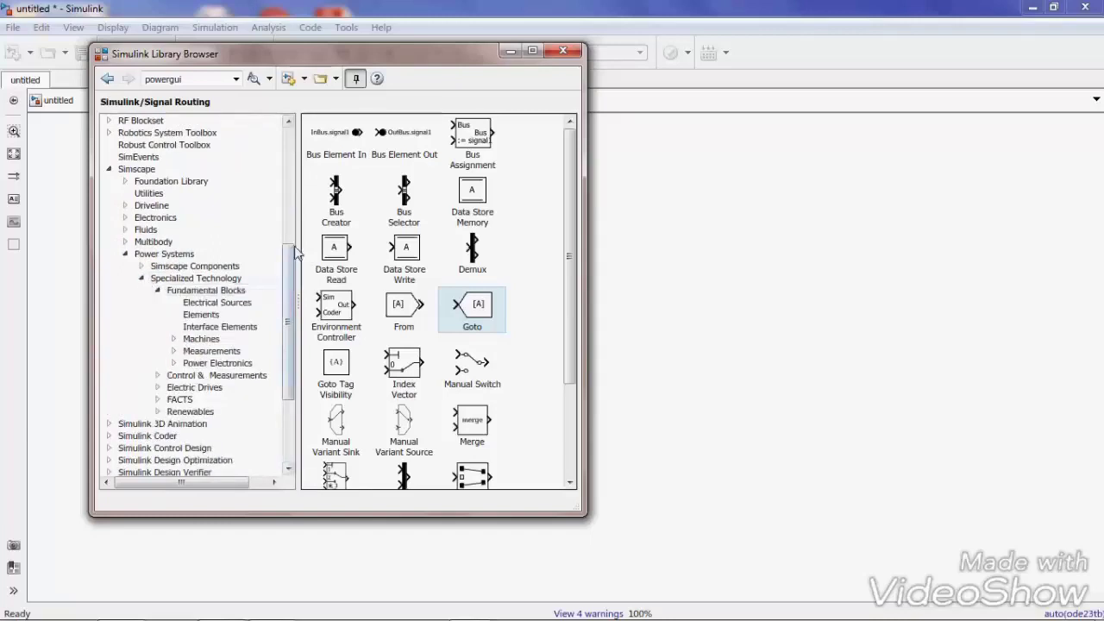
pyautogui.moveTo(293, 245); pyautogui.dragTo(293, 275)
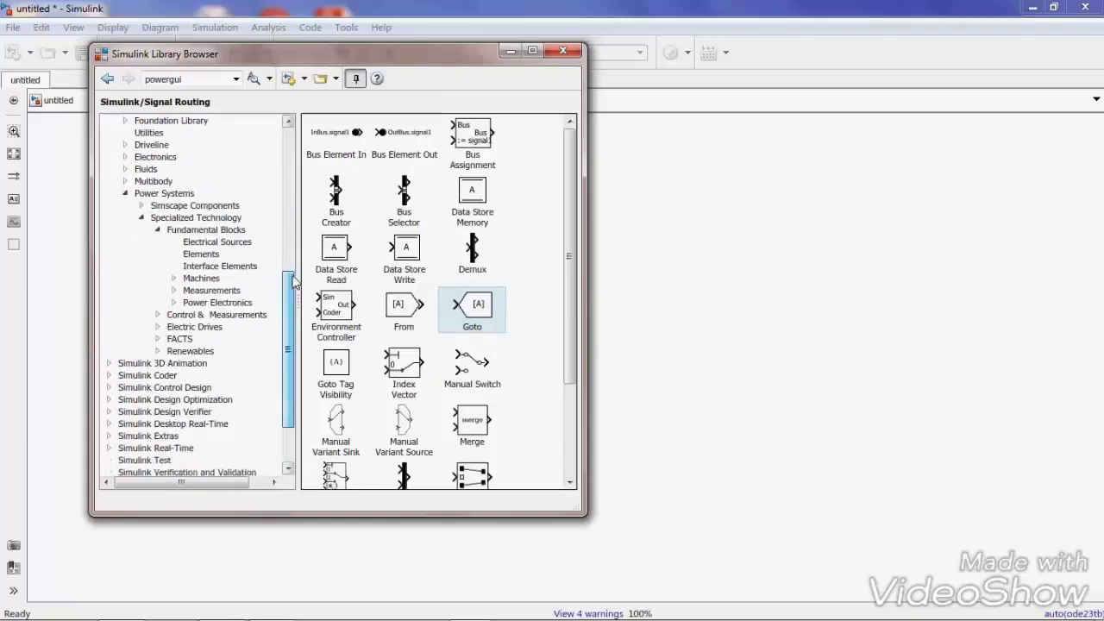
pyautogui.click(190, 305)
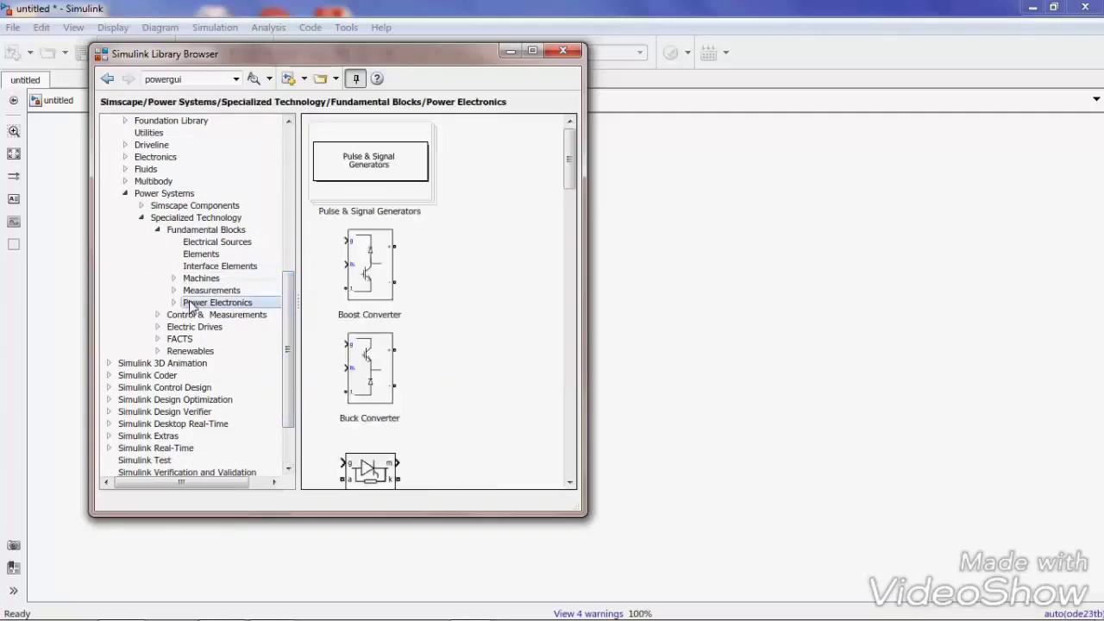
pyautogui.moveTo(568, 155); pyautogui.dragTo(575, 201)
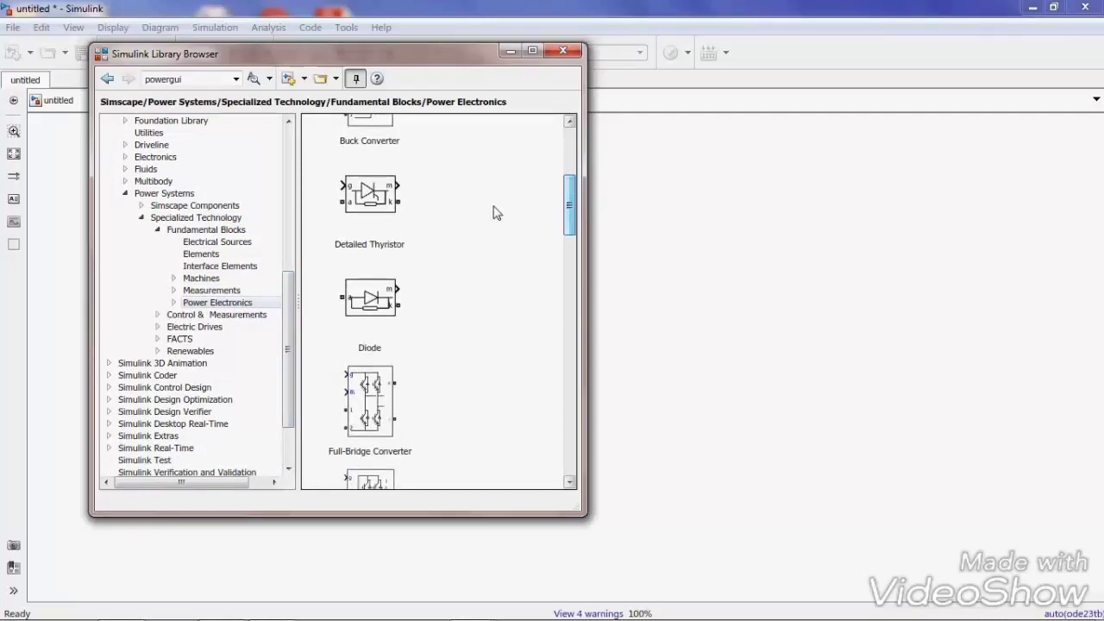
pyautogui.moveTo(369, 195); pyautogui.dragTo(749, 222)
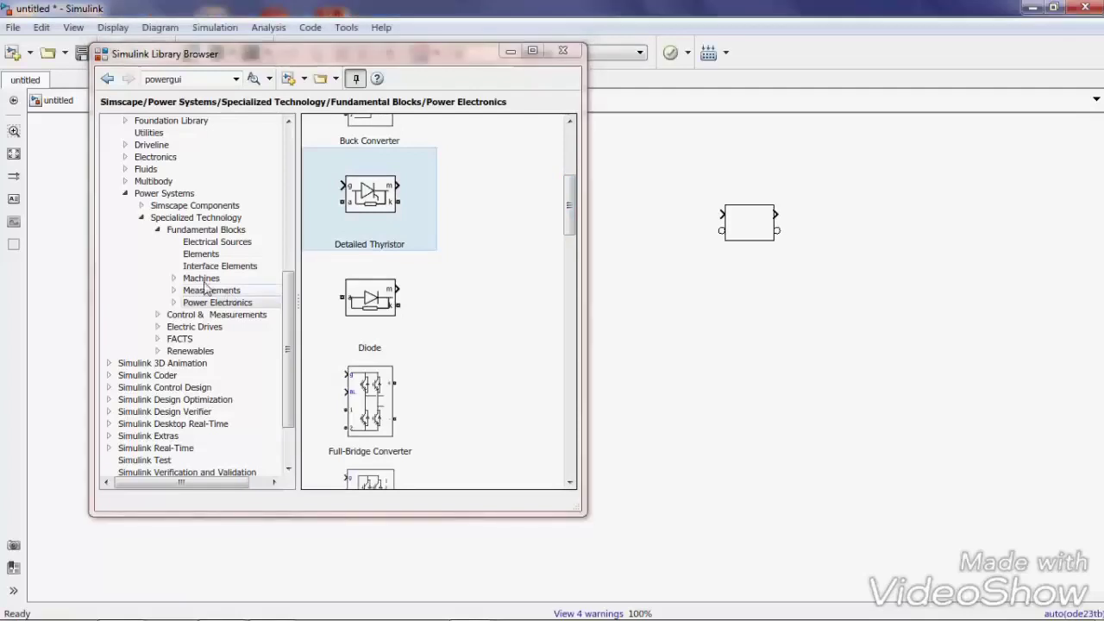
# - Add a Series RLC Branch from the Elements library and an AC Voltage Source from Electrical Sources
pyautogui.click(207, 255)
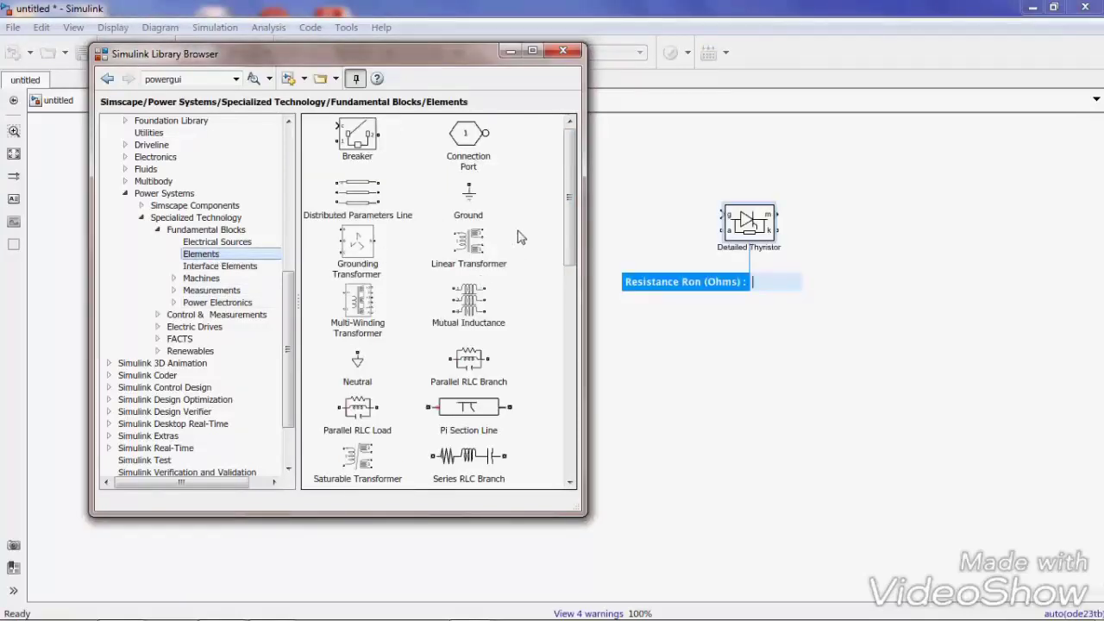
pyautogui.moveTo(470, 457); pyautogui.dragTo(901, 312)
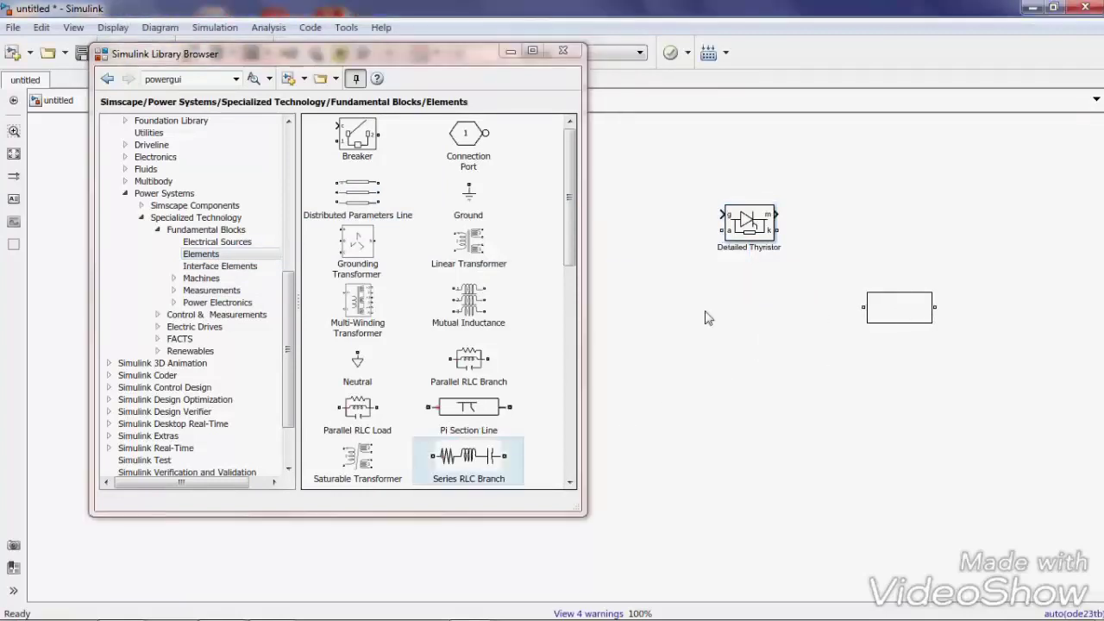
pyautogui.click(207, 242)
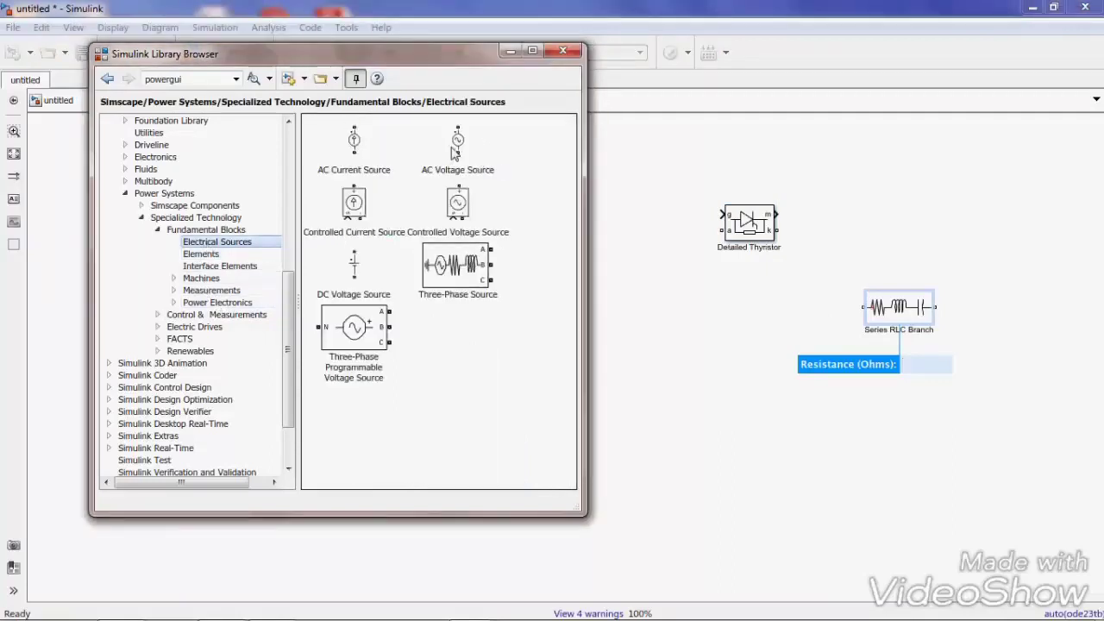
pyautogui.moveTo(458, 145); pyautogui.dragTo(807, 172)
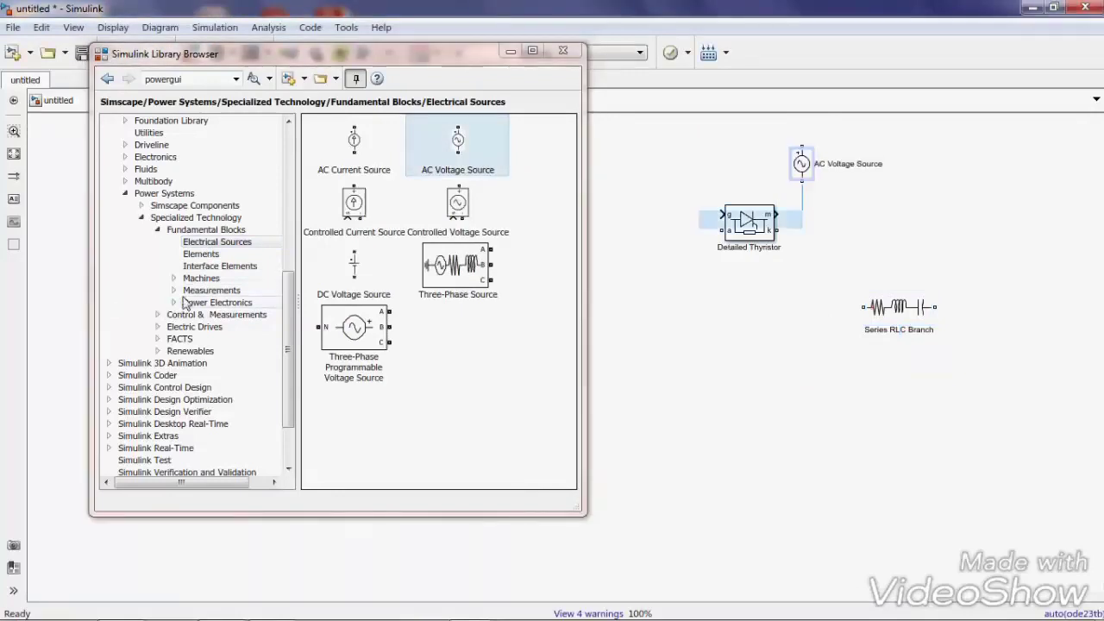
# - Add a Current Measurement block and a Voltage Measurement block from the Measurements library
pyautogui.click(188, 292)
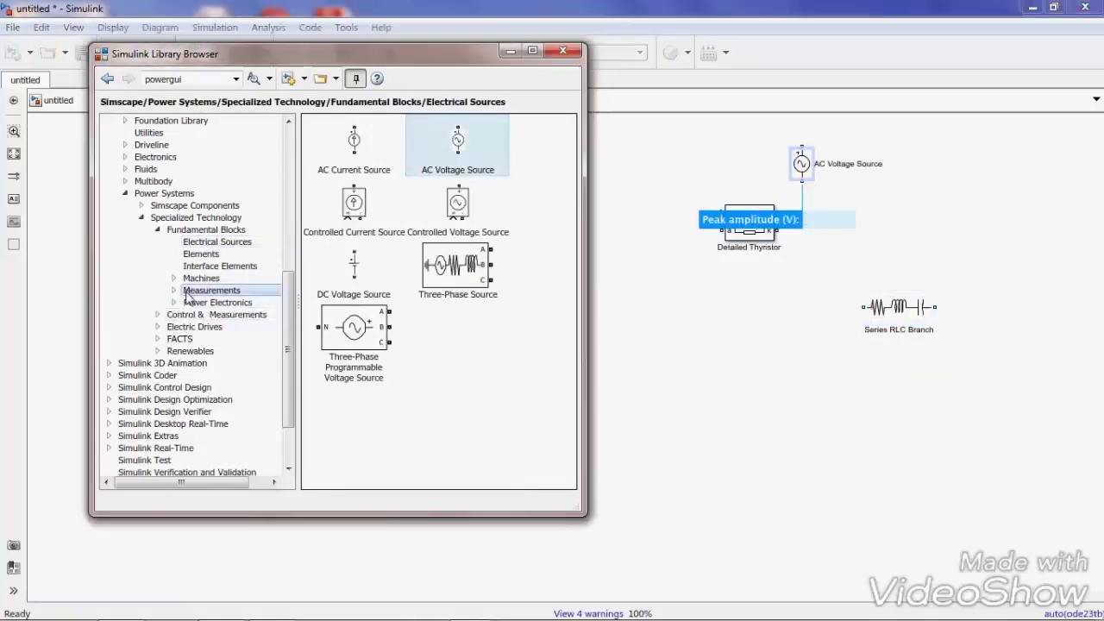
pyautogui.moveTo(374, 231); pyautogui.dragTo(746, 377)
pyautogui.click(569, 289)
pyautogui.scroll(-3, 568, 289)
pyautogui.moveTo(375, 448); pyautogui.dragTo(836, 448)
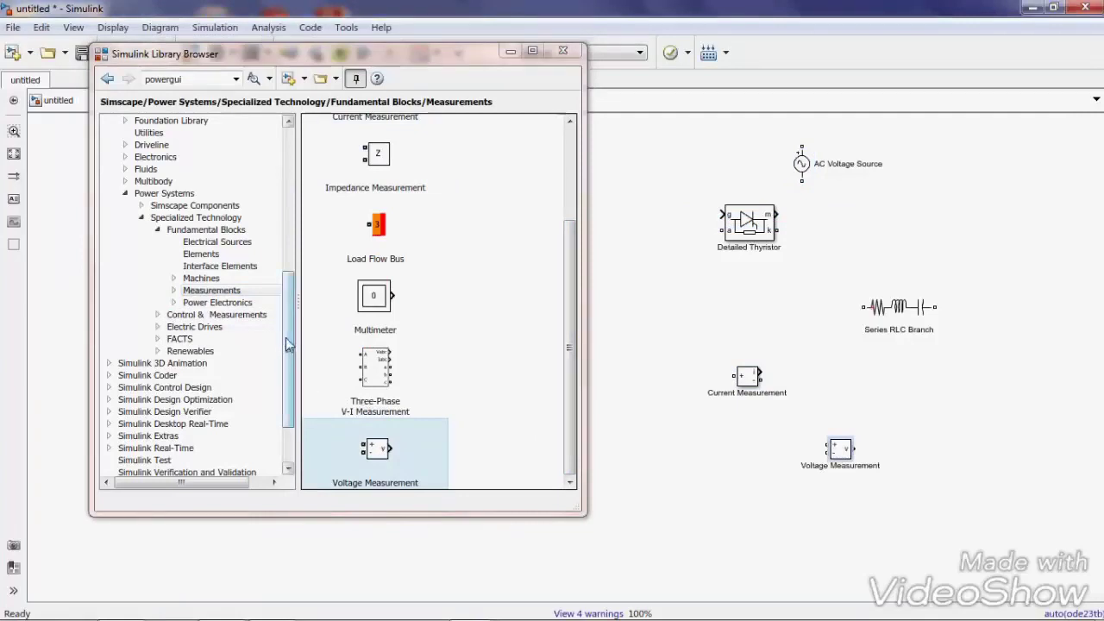
# - Add the powergui block from Fundamental Blocks near the AC Voltage Source
pyautogui.moveTo(289, 345); pyautogui.dragTo(289, 335)
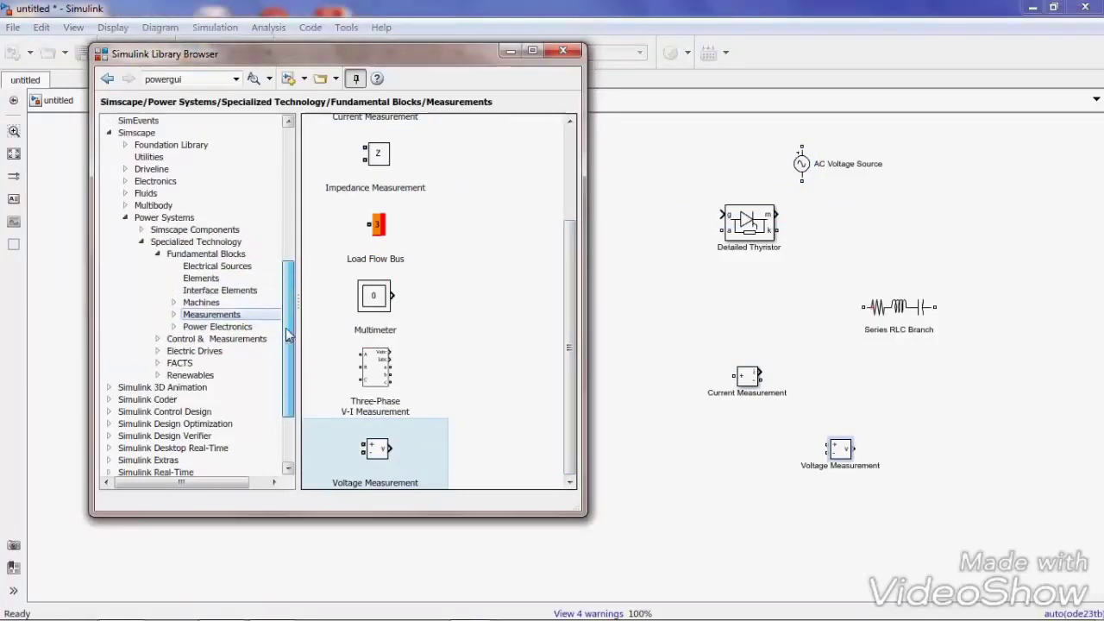
pyautogui.click(204, 254)
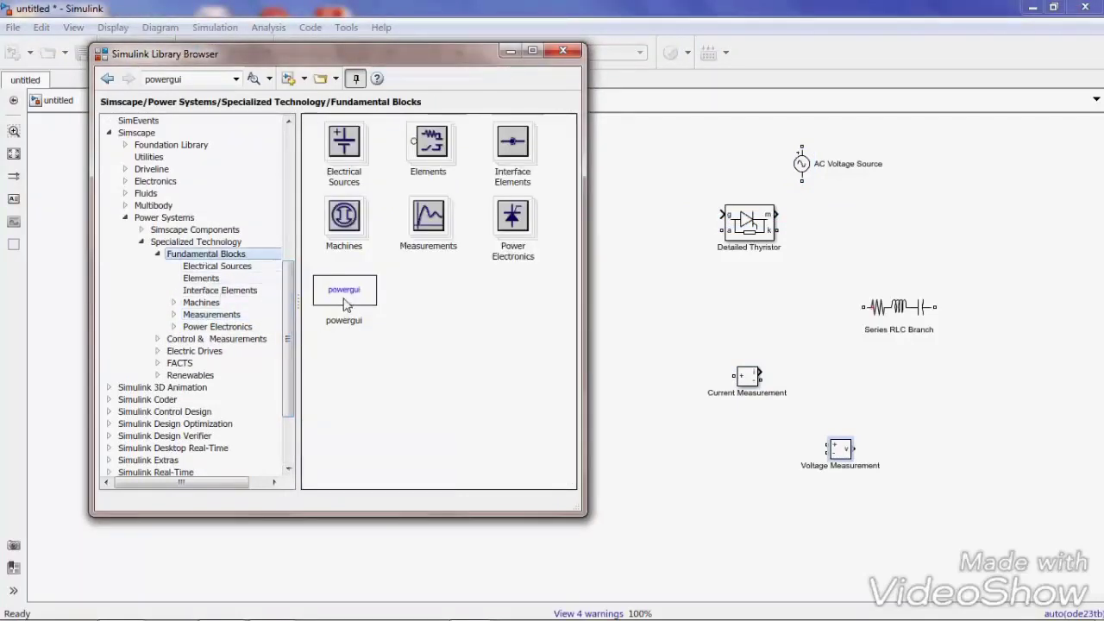
pyautogui.moveTo(348, 296); pyautogui.dragTo(672, 153)
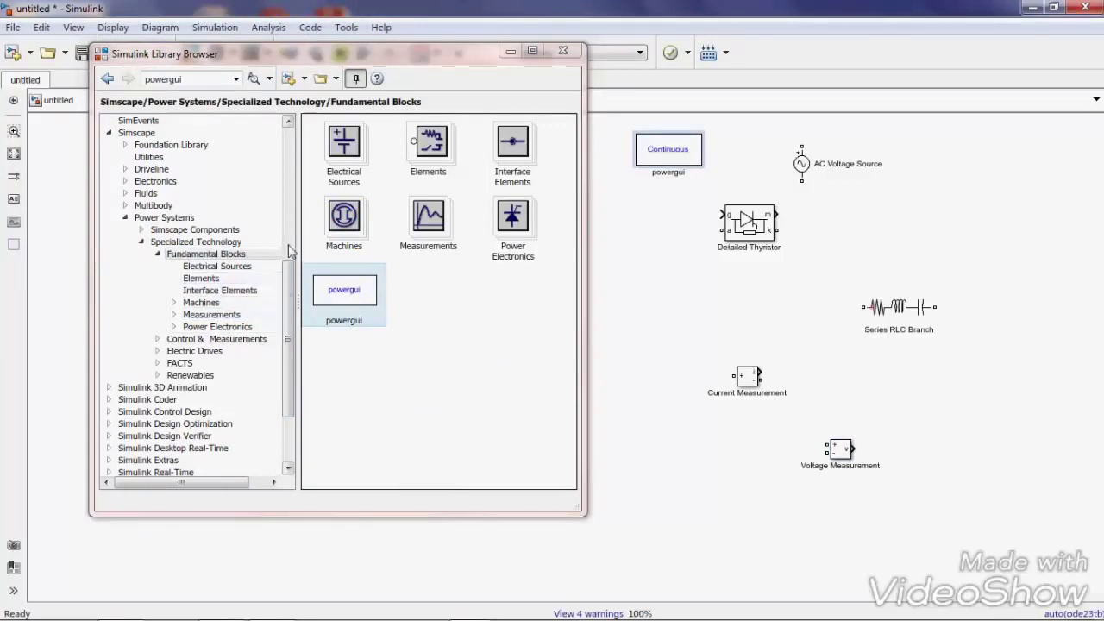
# - Collapse the Simscape library tree and add a Scope from Simulink's Commonly Used Blocks to the model
pyautogui.moveTo(291, 293)
pyautogui.mouseDown()
pyautogui.moveTo(308, 152)
pyautogui.moveTo(288, 291)
pyautogui.mouseUp()
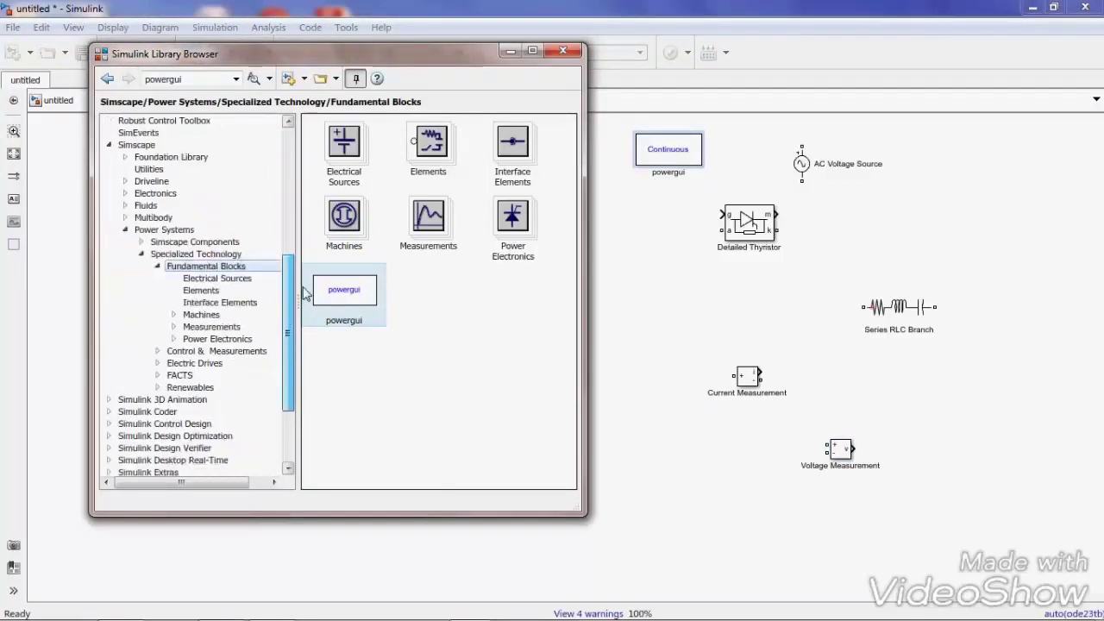
pyautogui.click(157, 267)
pyautogui.click(142, 254)
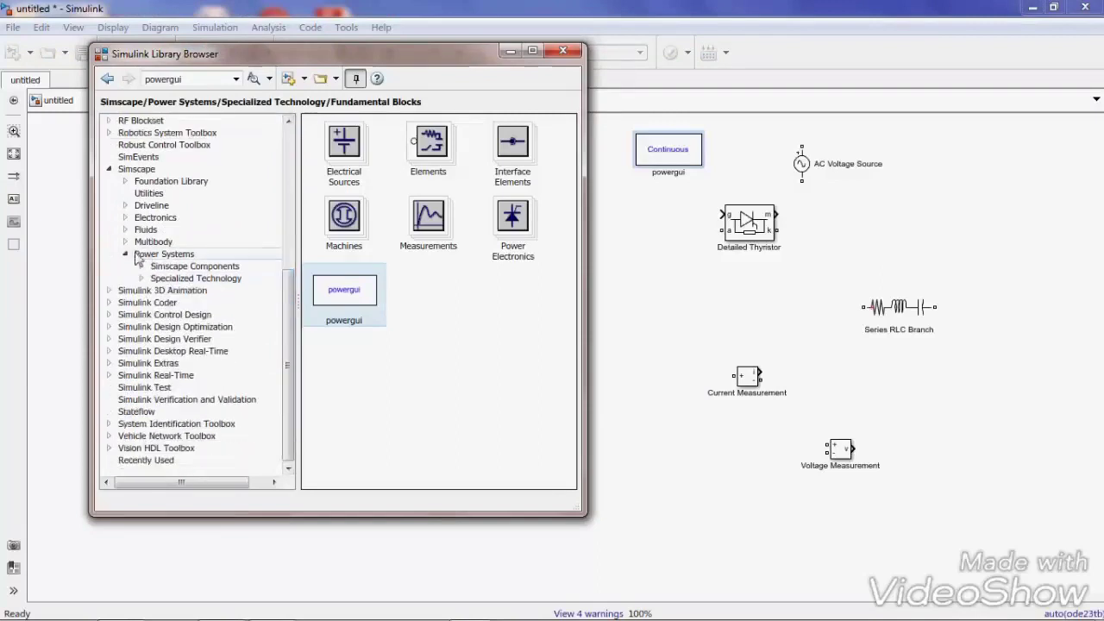
pyautogui.click(125, 252)
pyautogui.click(109, 193)
pyautogui.click(125, 195)
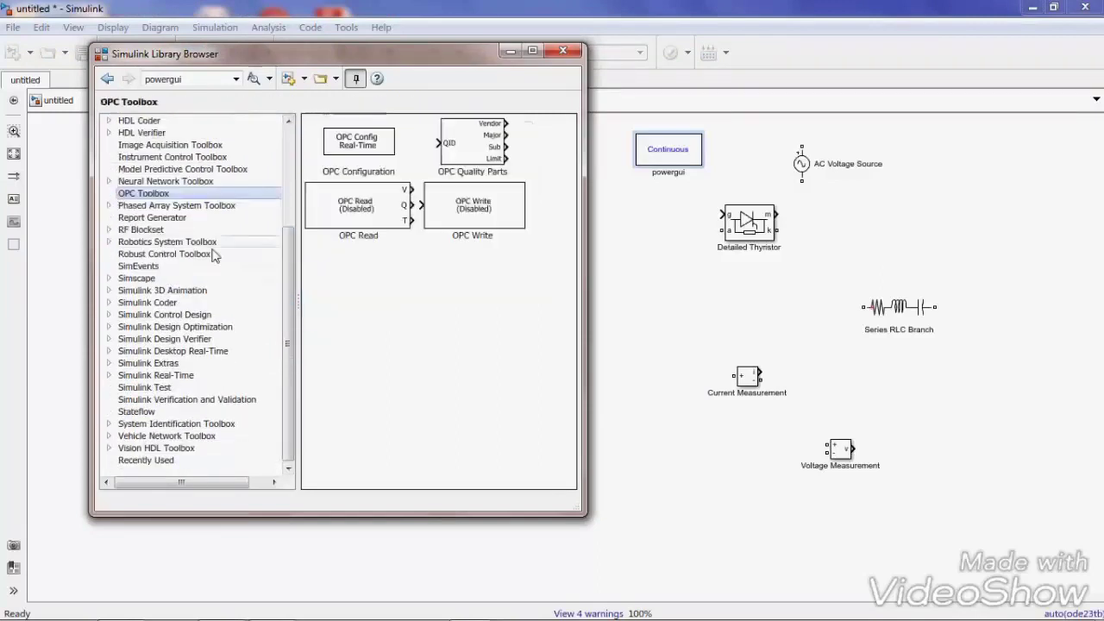
pyautogui.moveTo(288, 284); pyautogui.dragTo(294, 158)
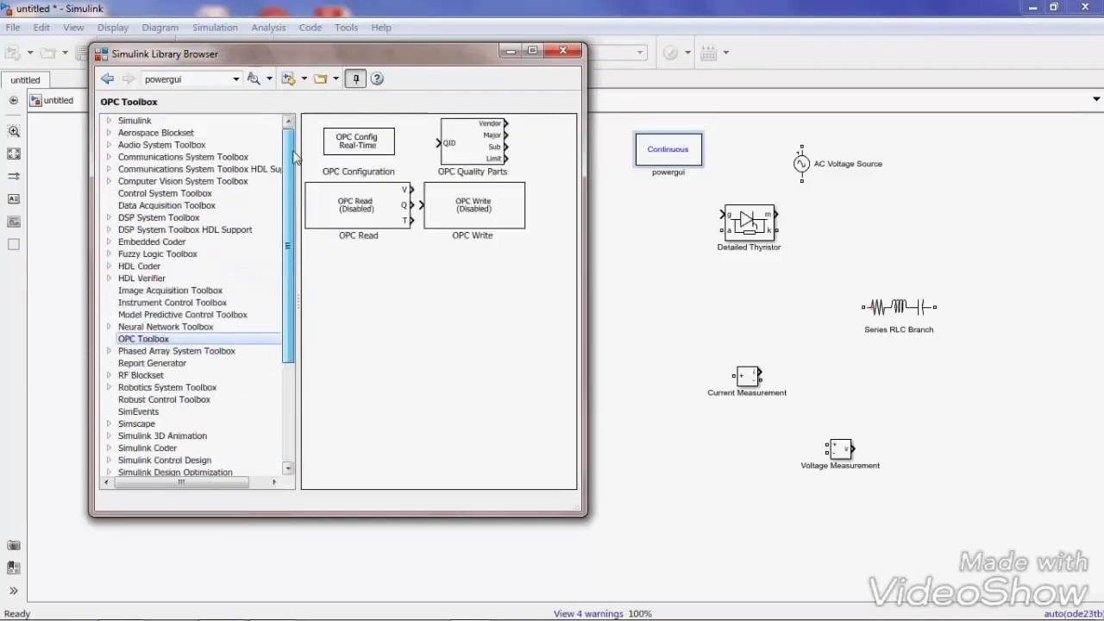
pyautogui.click(109, 121)
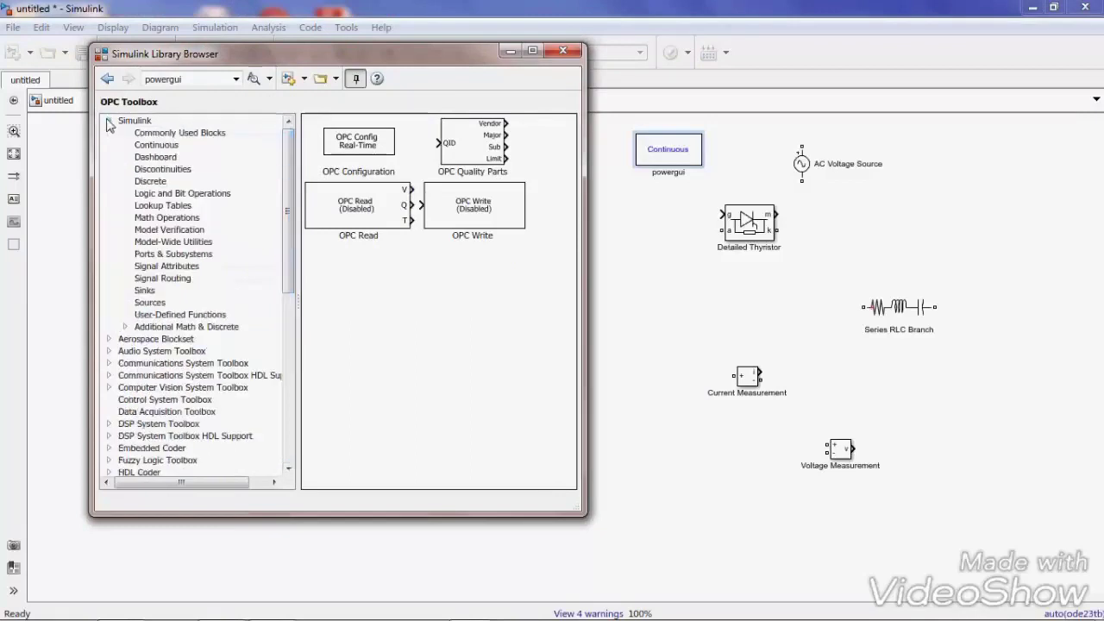
pyautogui.click(183, 136)
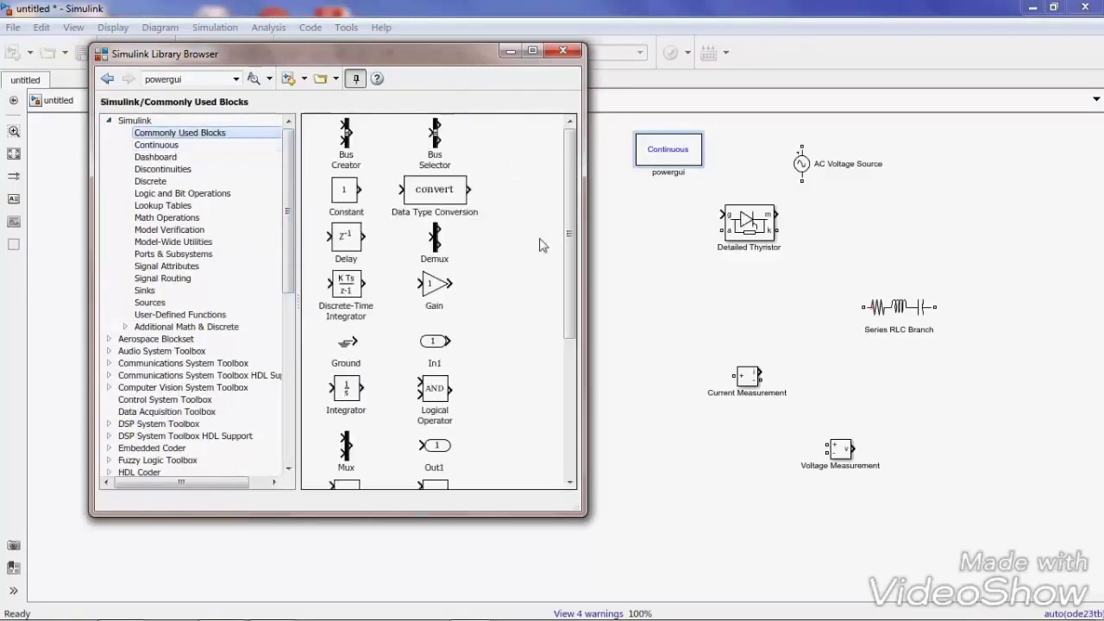
pyautogui.moveTo(576, 186); pyautogui.dragTo(578, 358)
pyautogui.moveTo(437, 316); pyautogui.dragTo(713, 308)
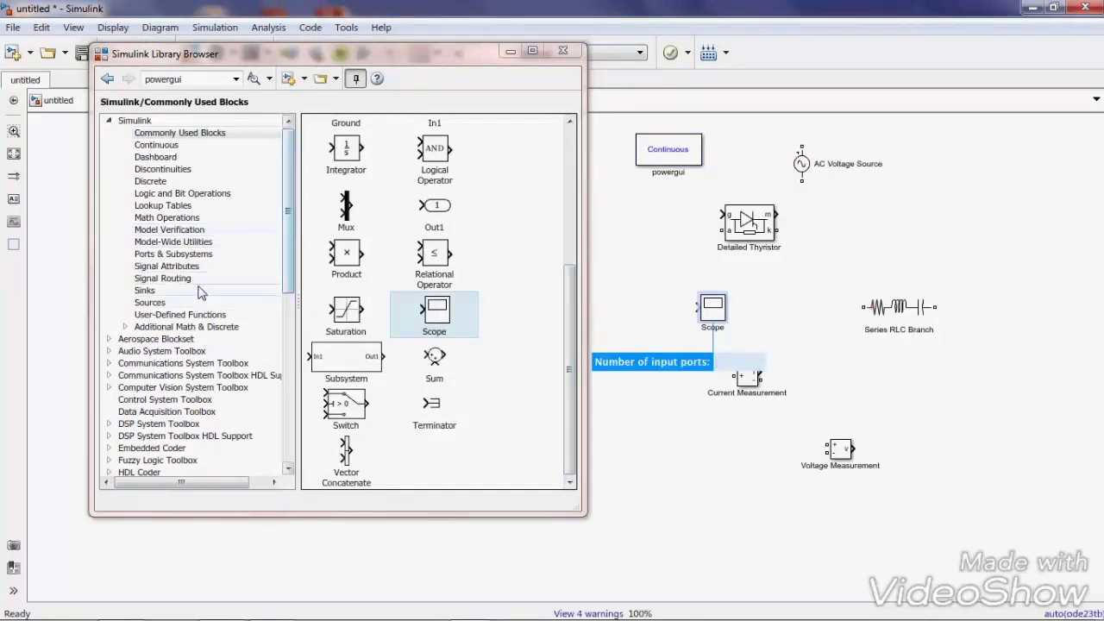
# - Add a Pulse Generator block from the Simulink Sources library above the Series RLC Branch
pyautogui.click(151, 303)
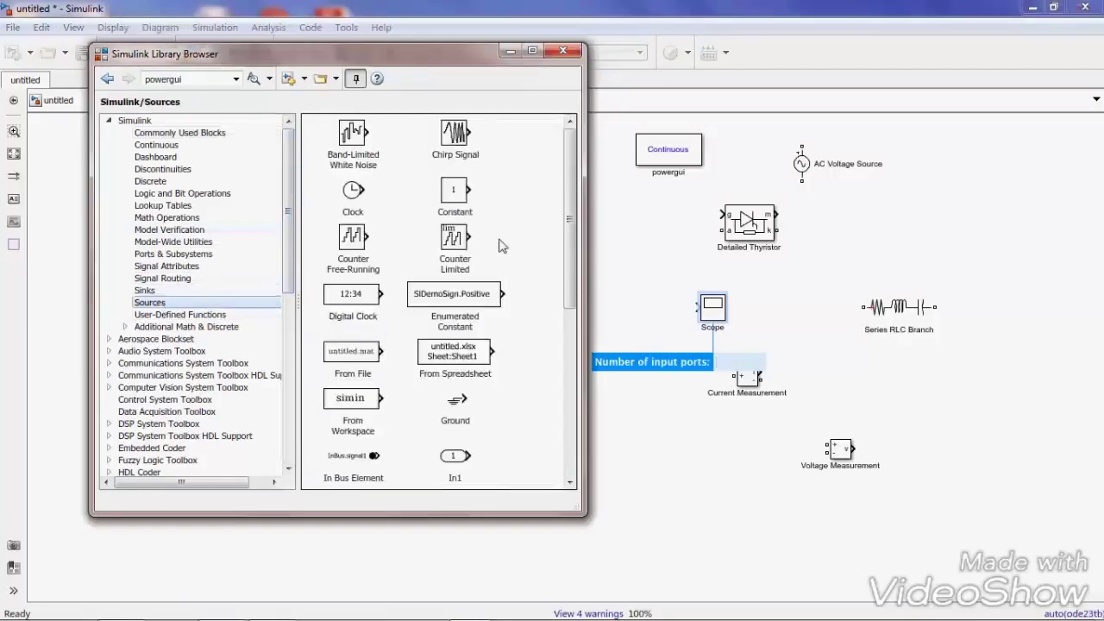
pyautogui.moveTo(574, 173); pyautogui.dragTo(573, 295)
pyautogui.moveTo(350, 263); pyautogui.dragTo(933, 217)
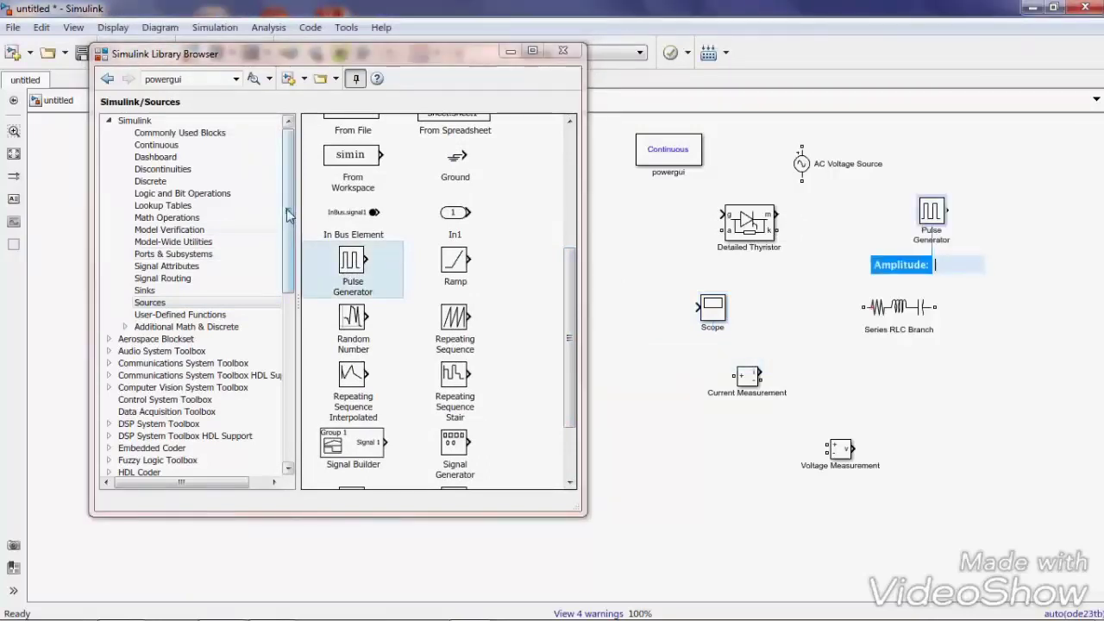
# - Add a From block and a Goto block from the Simulink Signal Routing library below the measurement blocks
pyautogui.click(174, 280)
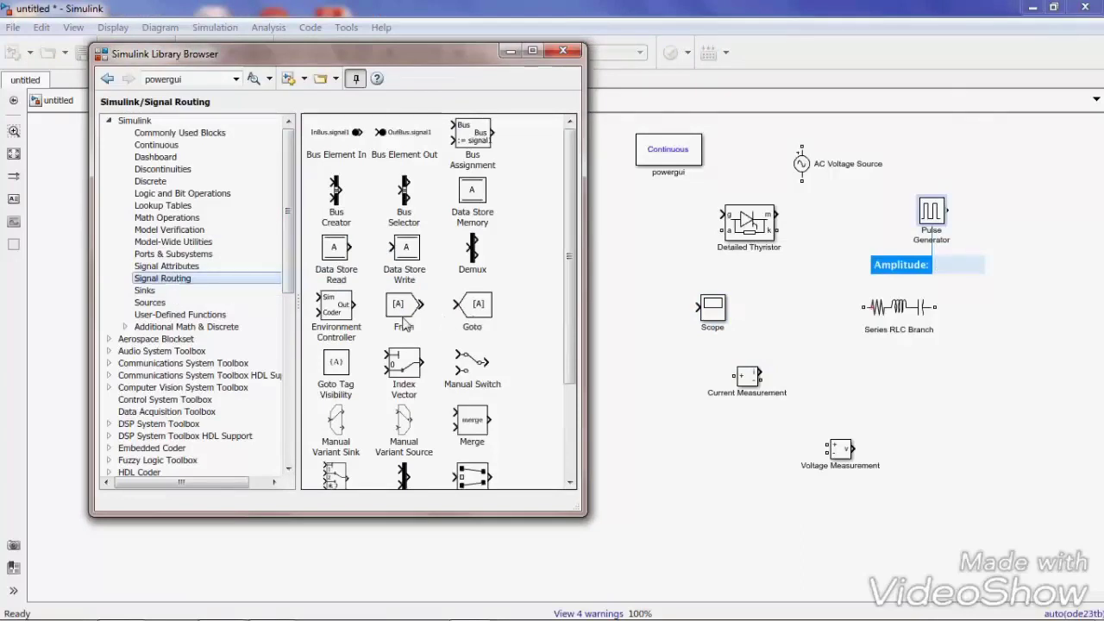
pyautogui.moveTo(401, 319); pyautogui.dragTo(684, 478)
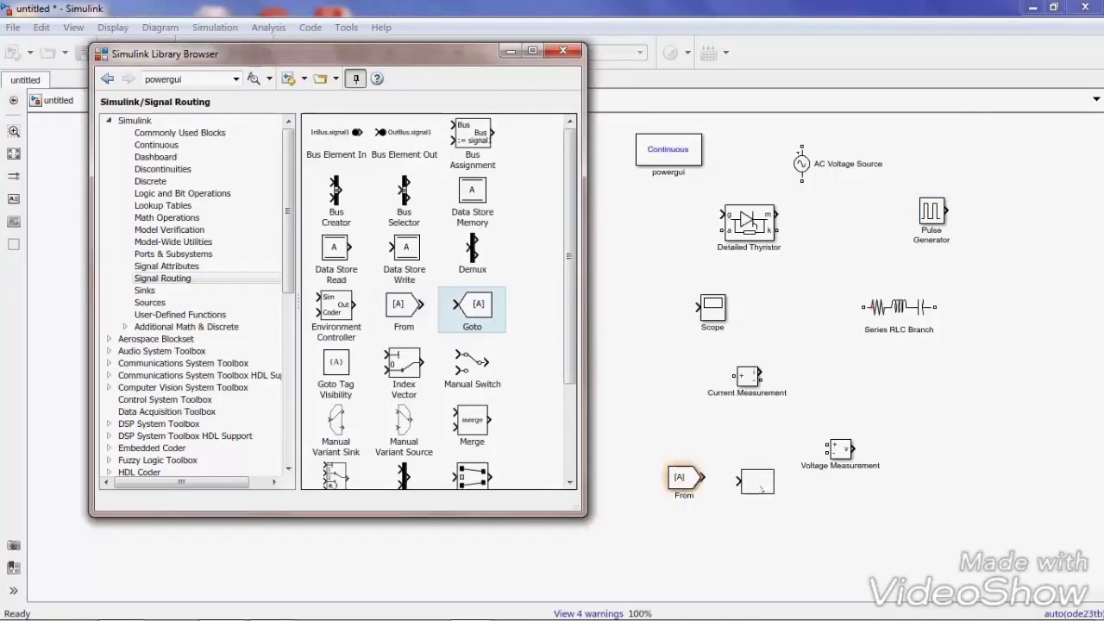
pyautogui.moveTo(762, 489); pyautogui.dragTo(759, 488)
# - Move the Voltage Measurement block up beside the Current Measurement block
pyautogui.moveTo(848, 451); pyautogui.dragTo(862, 387)
pyautogui.click(745, 379)
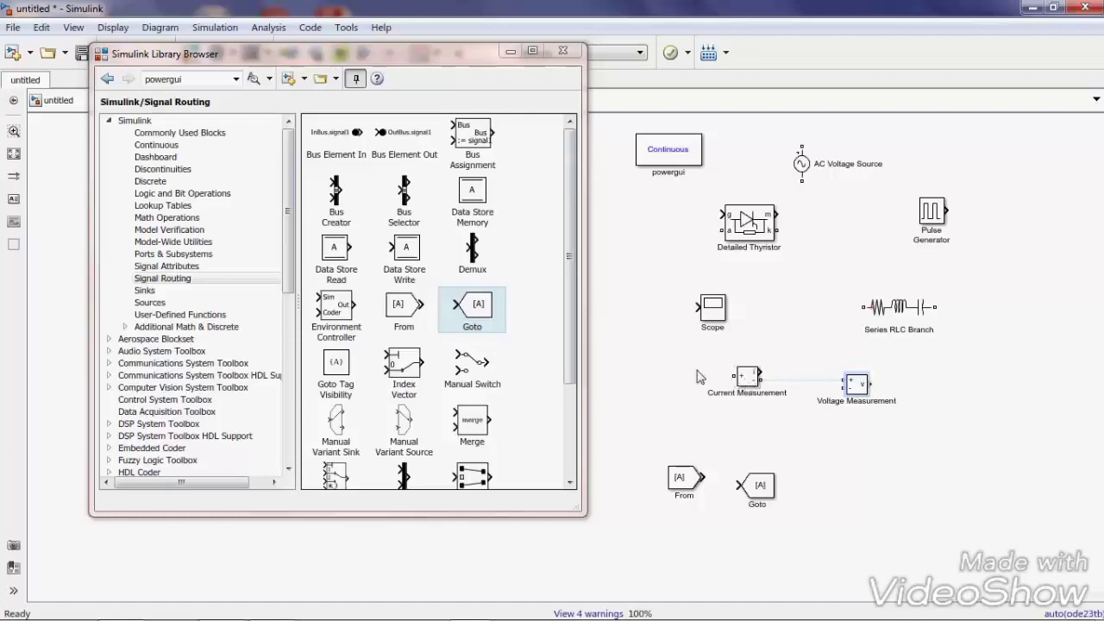
pyautogui.moveTo(570, 263); pyautogui.dragTo(581, 235)
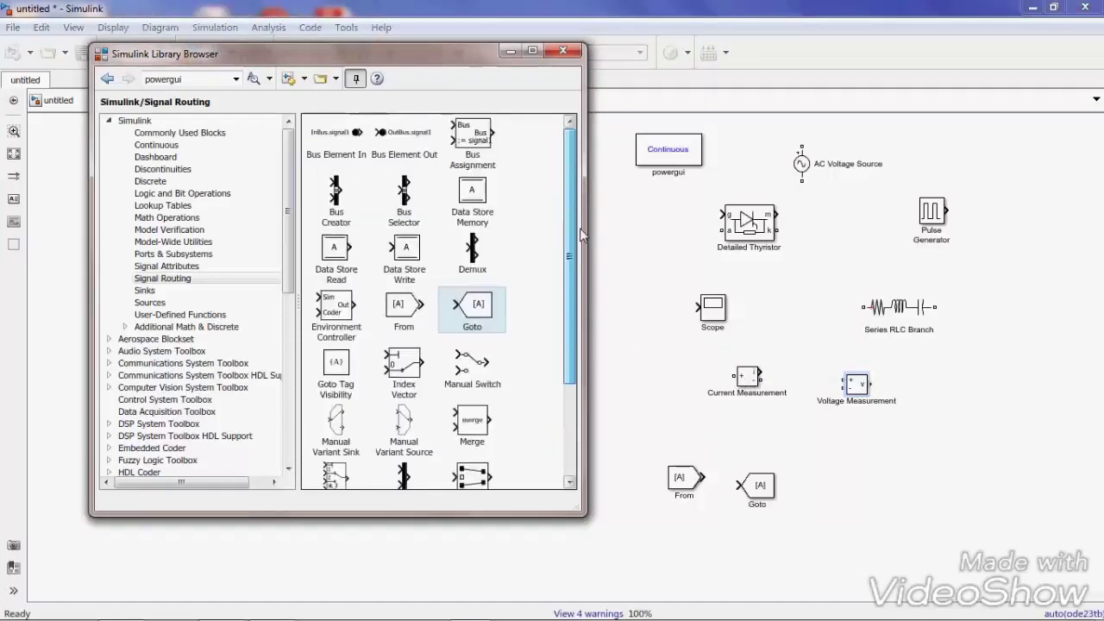
# - Move the Detailed Thyristor to the empty area of the canvas away from the other blocks and rename it S1
pyautogui.click(685, 210)
pyautogui.click(738, 228)
pyautogui.moveTo(737, 231); pyautogui.dragTo(382, 279)
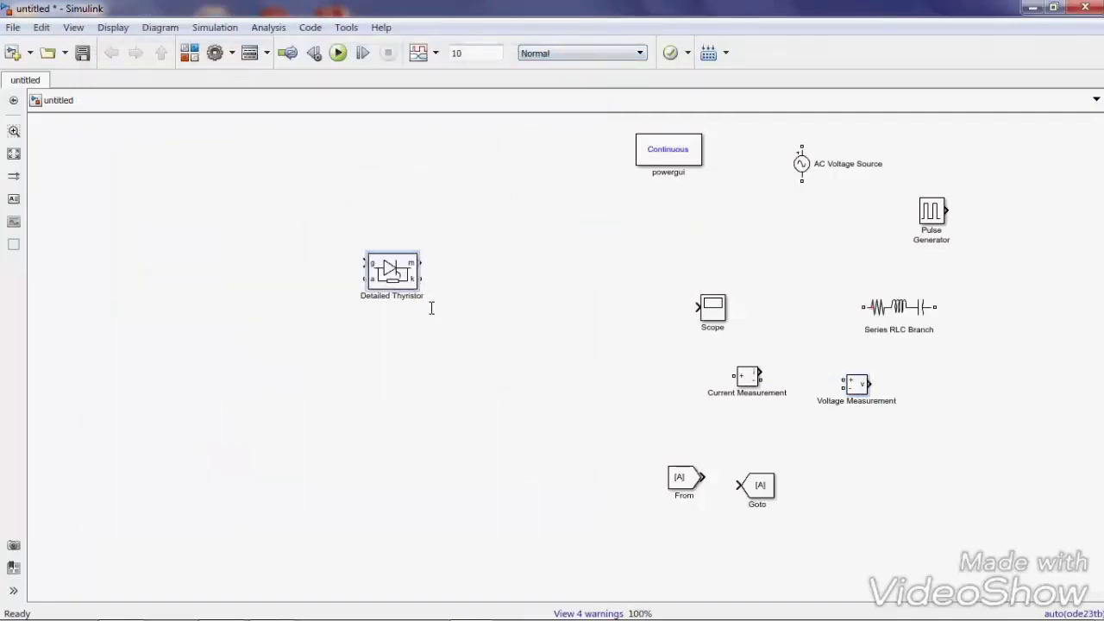
pyautogui.press('BackSpace')
pyautogui.press('BackSpace')
pyautogui.press('BackSpace')
pyautogui.press('BackSpace')
pyautogui.press('BackSpace')
pyautogui.press('BackSpace')
pyautogui.press('BackSpace')
pyautogui.press('BackSpace')
pyautogui.press('BackSpace')
pyautogui.press('BackSpace')
pyautogui.press('BackSpace')
pyautogui.press('BackSpace')
pyautogui.press('BackSpace')
pyautogui.press('BackSpace')
# - Rotate thyristor S1 upright and duplicate it to form a two-by-two grid with S3, S4 and S2, joining S1 to S4
pyautogui.click(398, 276)
pyautogui.hotkey('ctrl', 'r')
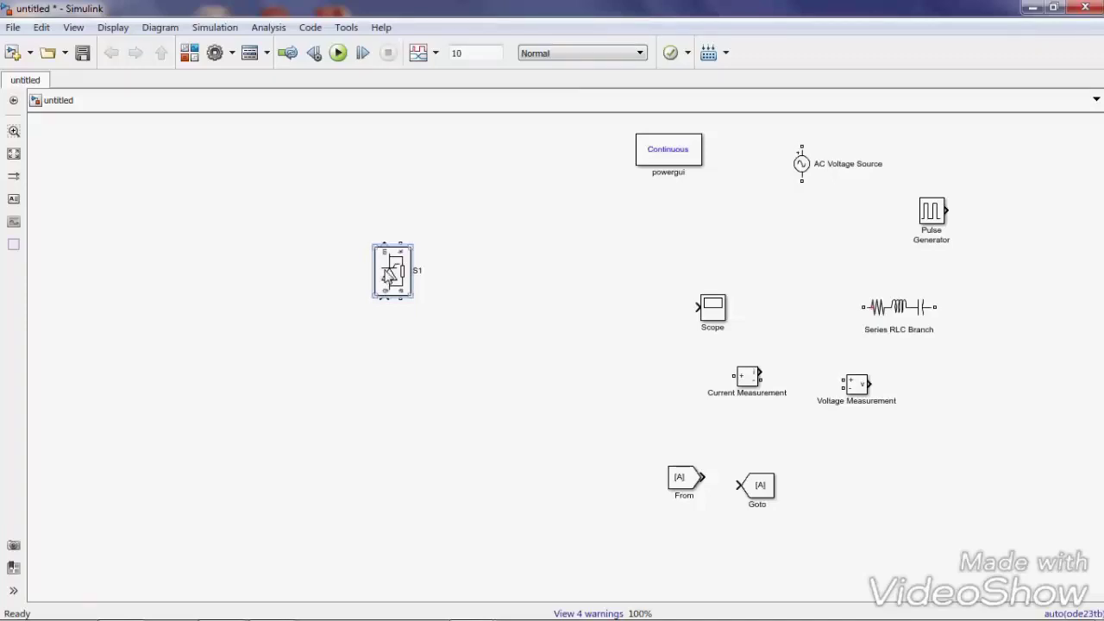
pyautogui.moveTo(389, 274); pyautogui.dragTo(400, 299)
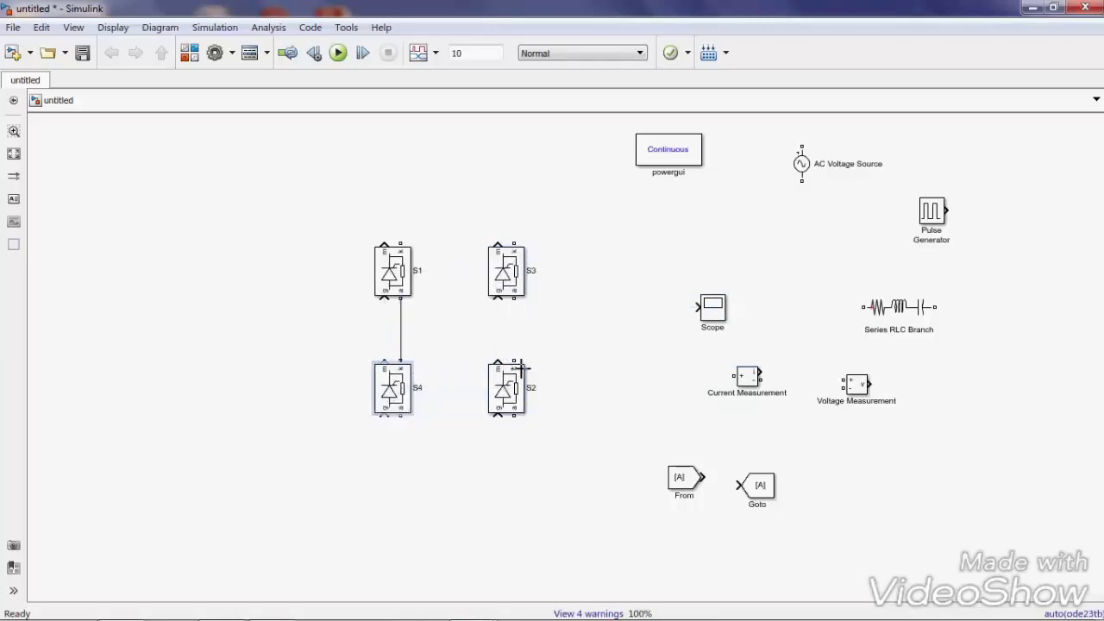
# - Wire S3 to S2 and join the upper and lower thyristor pairs into a bridge, widening the gap between the rows
pyautogui.moveTo(518, 366); pyautogui.dragTo(514, 300)
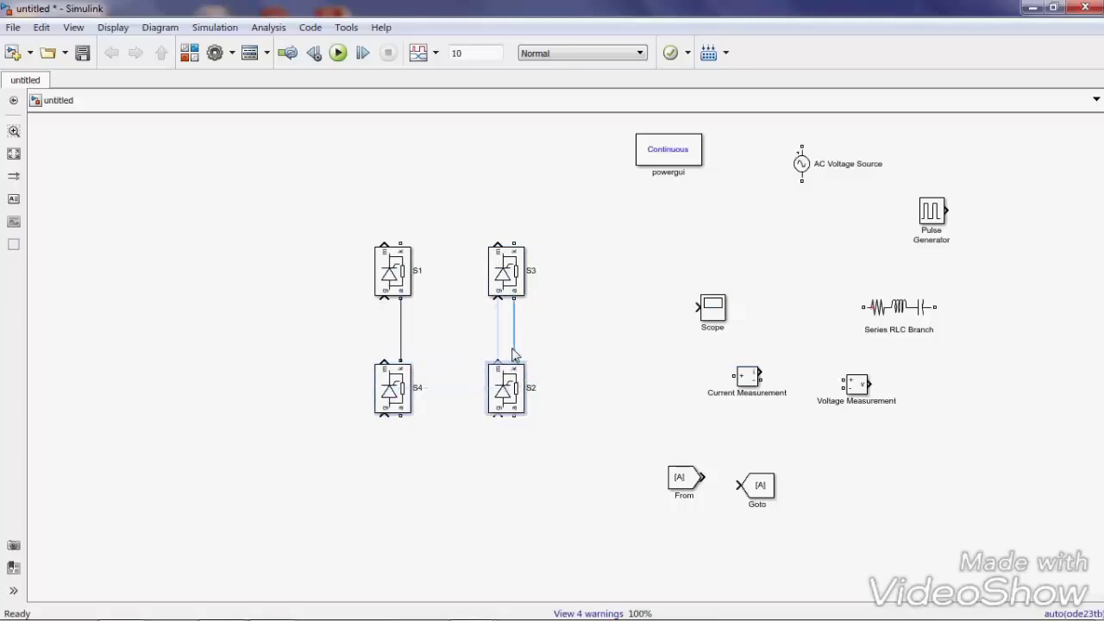
pyautogui.moveTo(401, 244); pyautogui.dragTo(516, 244)
pyautogui.moveTo(412, 429); pyautogui.dragTo(501, 526)
pyautogui.moveTo(413, 410); pyautogui.dragTo(412, 473)
pyautogui.moveTo(517, 399); pyautogui.dragTo(510, 459)
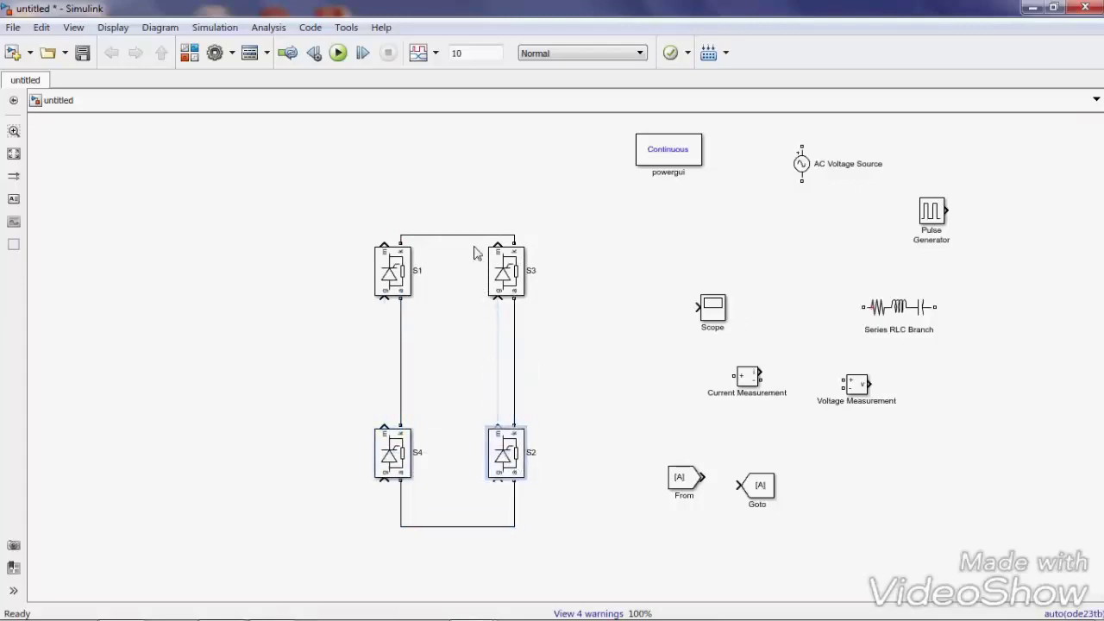
pyautogui.moveTo(467, 235); pyautogui.dragTo(492, 204)
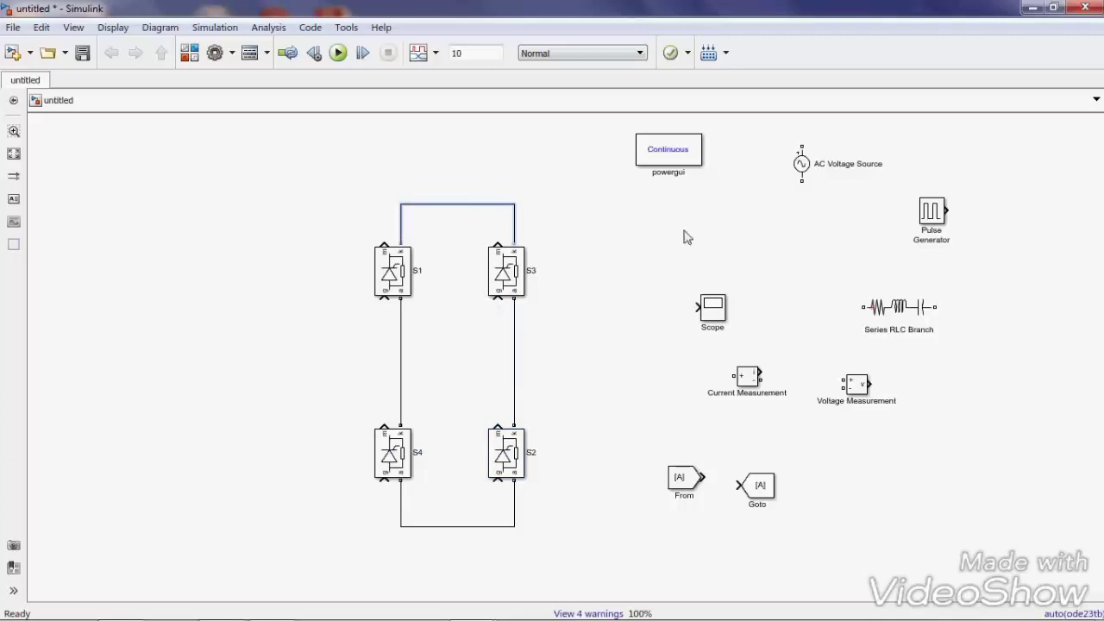
# - Place the AC Voltage Source beside the bridge, rename it AC Volt and wire it to the S1–S4 and S3–S2 midpoints
pyautogui.moveTo(800, 166); pyautogui.dragTo(225, 372)
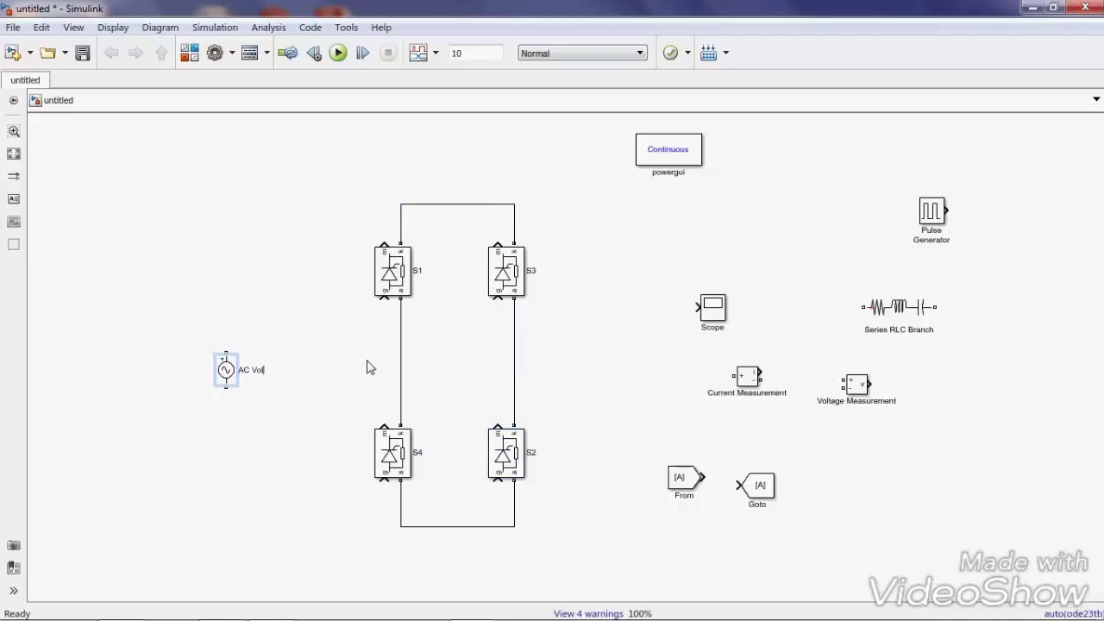
pyautogui.click(224, 371)
pyautogui.moveTo(234, 363); pyautogui.dragTo(407, 347)
pyautogui.moveTo(226, 387); pyautogui.dragTo(518, 421)
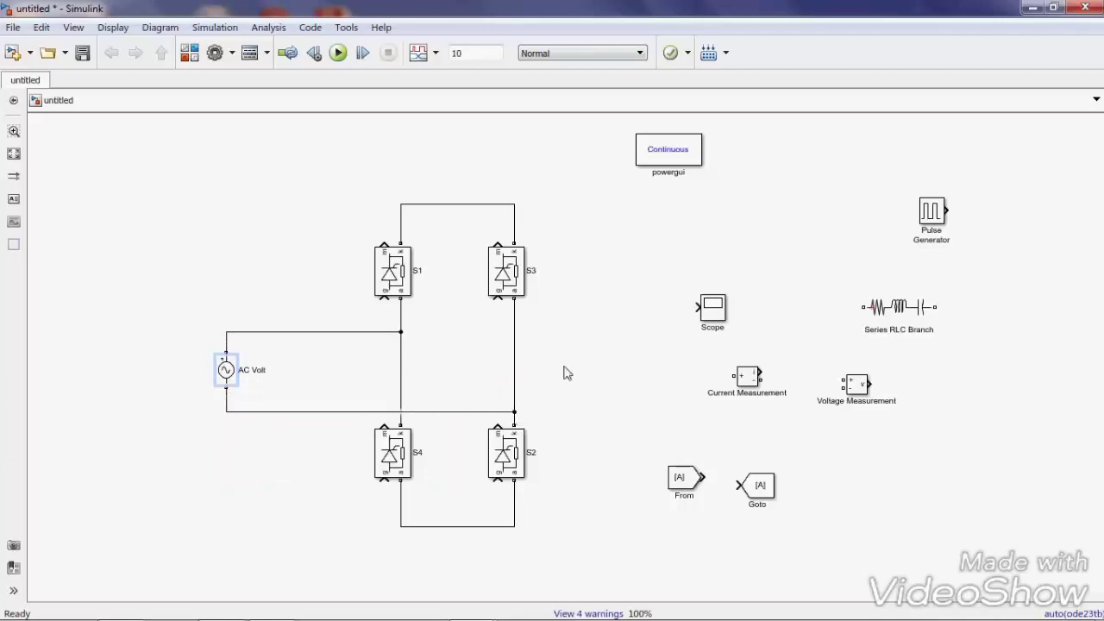
# - Set the Series RLC Branch to branch type R with a resistance of 10 ohms
pyautogui.doubleClick(897, 307)
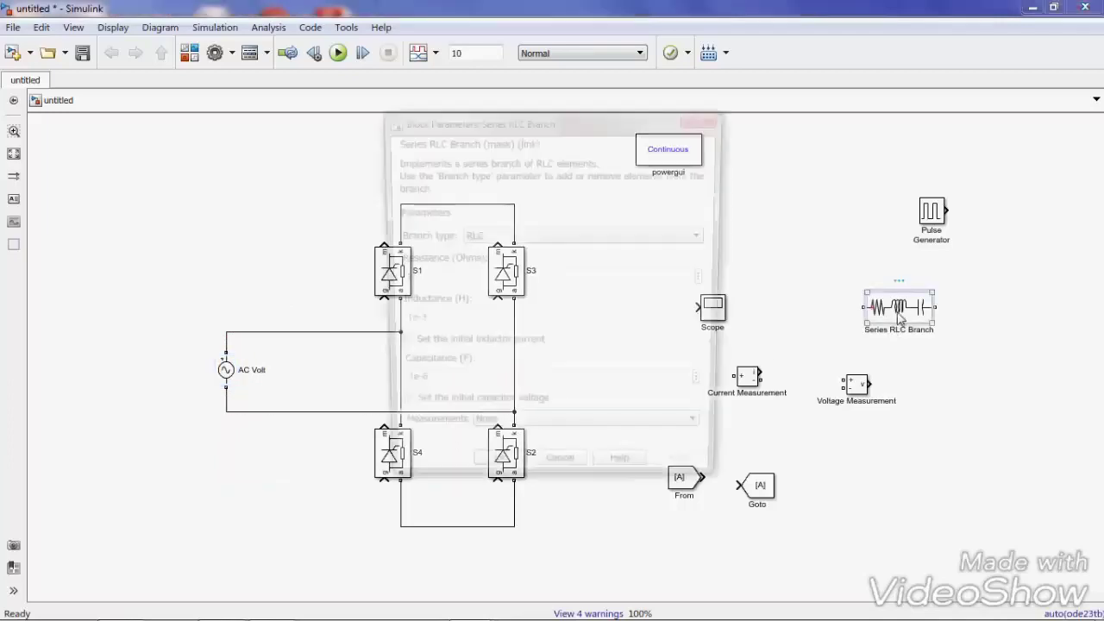
pyautogui.click(836, 241)
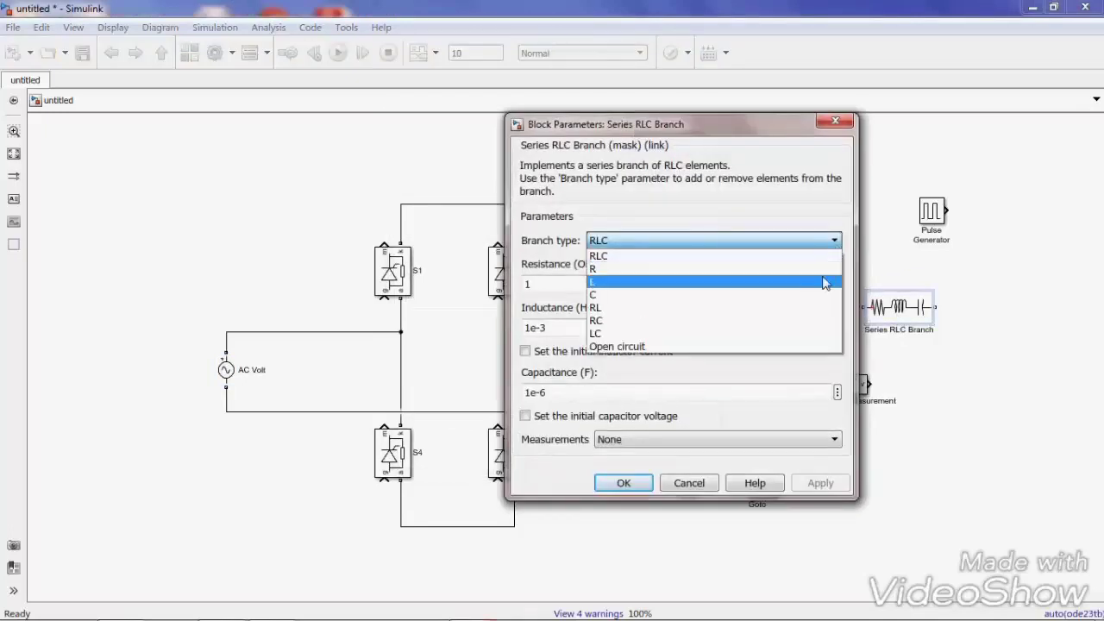
pyautogui.click(825, 268)
pyautogui.doubleClick(641, 290)
pyautogui.write('10')
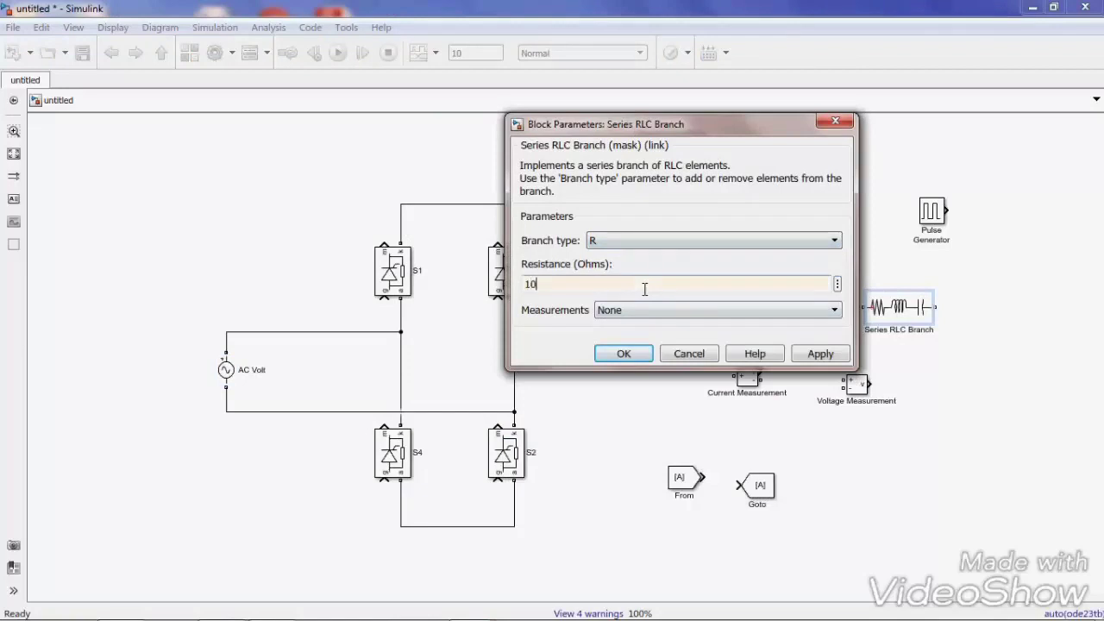
pyautogui.click(816, 354)
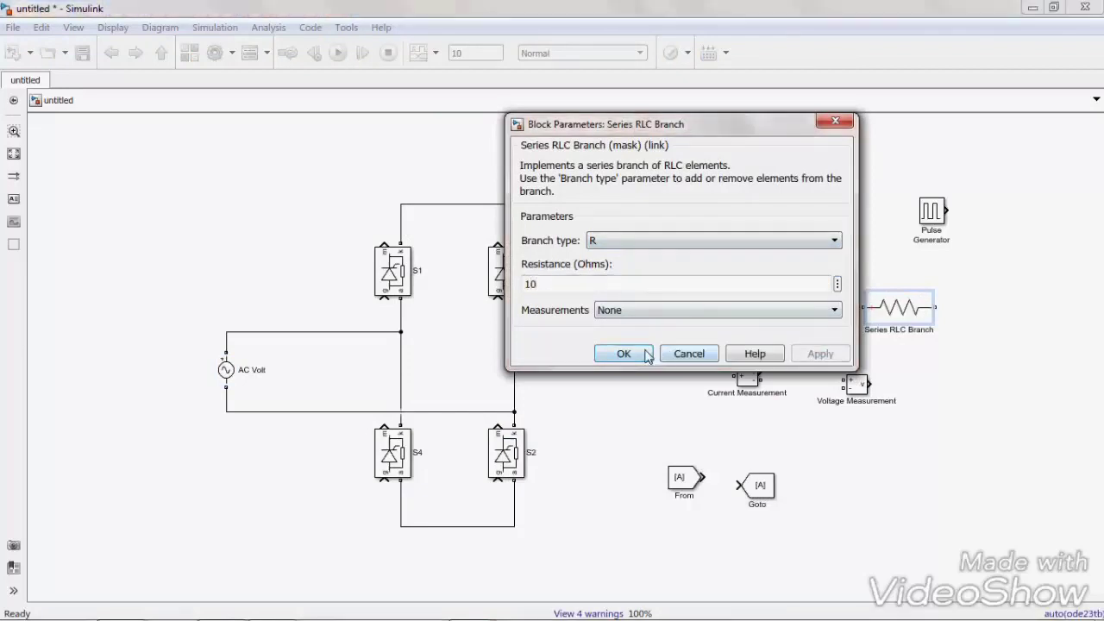
pyautogui.click(626, 353)
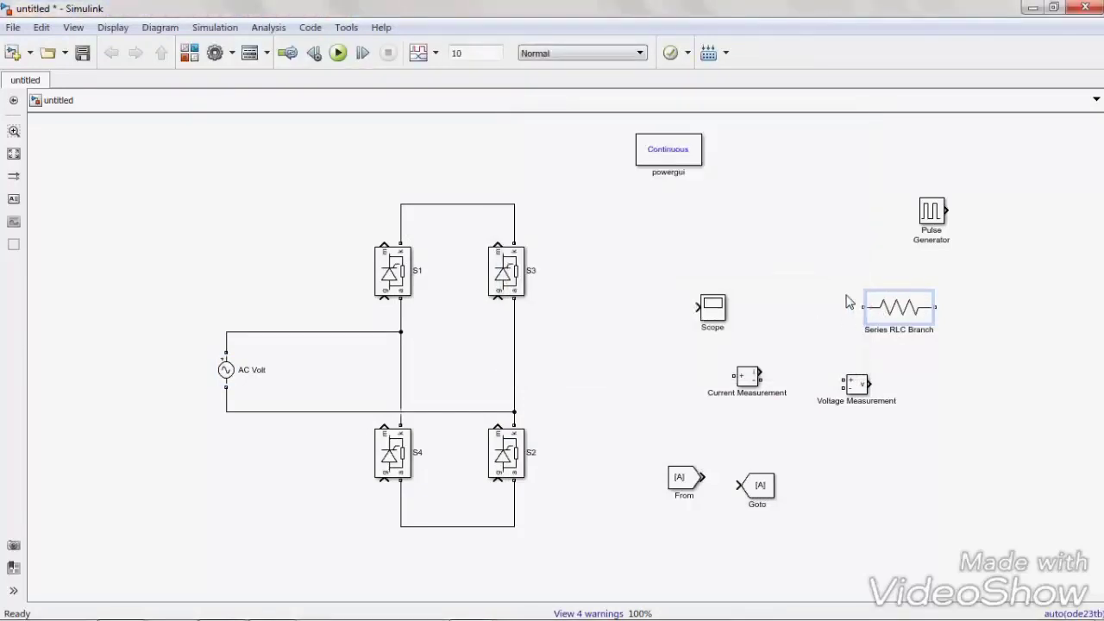
# - Rotate the Series RLC Branch to vertical, rename it LOAD and place it beside the thyristor bridge
pyautogui.hotkey('ctrl', 'r')
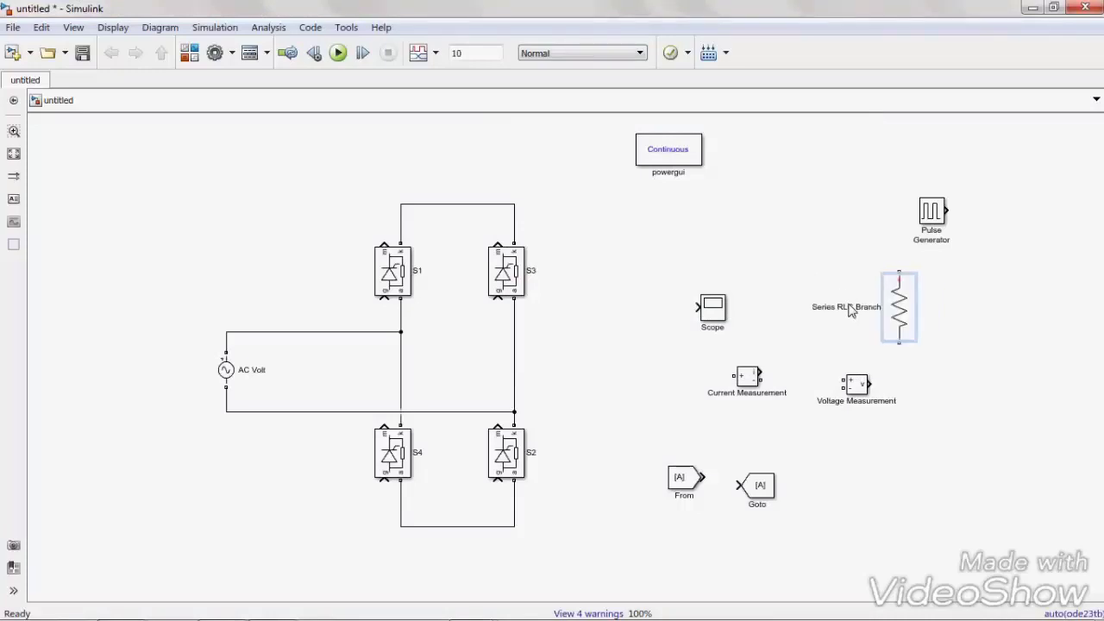
pyautogui.press('BackSpace')
pyautogui.press('BackSpace')
pyautogui.press('BackSpace')
pyautogui.press('BackSpace')
pyautogui.press('BackSpace')
pyautogui.press('BackSpace')
pyautogui.press('BackSpace')
pyautogui.press('BackSpace')
pyautogui.press('BackSpace')
pyautogui.write('LO')
pyautogui.click(932, 306)
pyautogui.click(906, 312)
pyautogui.moveTo(906, 312); pyautogui.dragTo(647, 364)
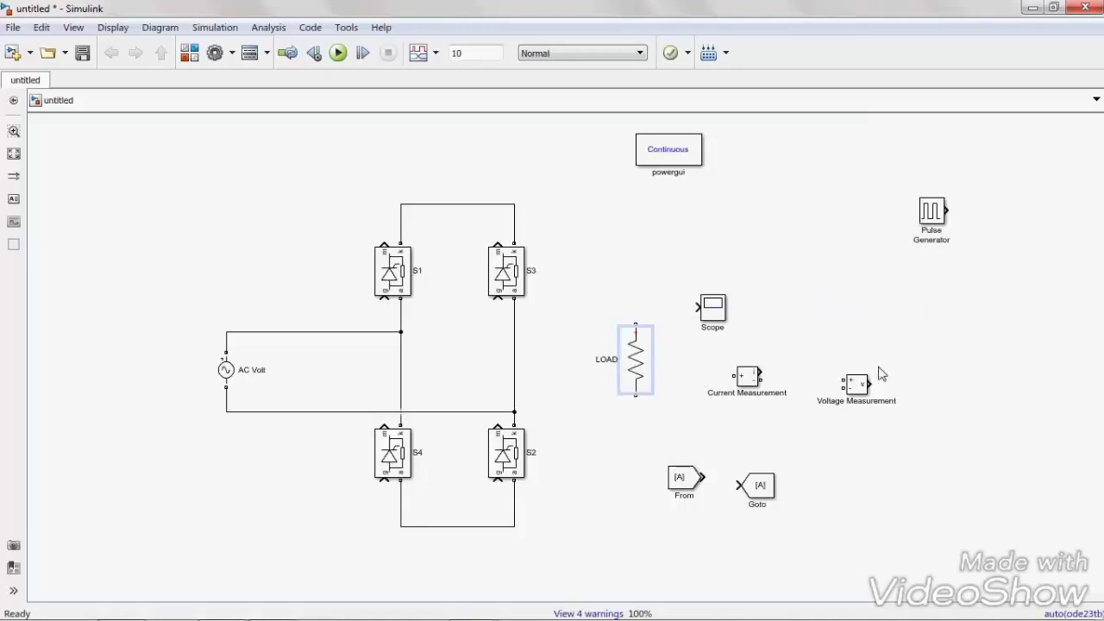
# - Rename the Current Measurement block as I
pyautogui.click(790, 395)
pyautogui.press('BackSpace')
pyautogui.press('BackSpace')
pyautogui.press('BackSpace')
pyautogui.press('BackSpace')
pyautogui.press('BackSpace')
pyautogui.press('BackSpace')
pyautogui.press('BackSpace')
pyautogui.press('BackSpace')
pyautogui.press('BackSpace')
pyautogui.press('BackSpace')
pyautogui.press('BackSpace')
pyautogui.press('BackSpace')
pyautogui.press('BackSpace')
pyautogui.press('BackSpace')
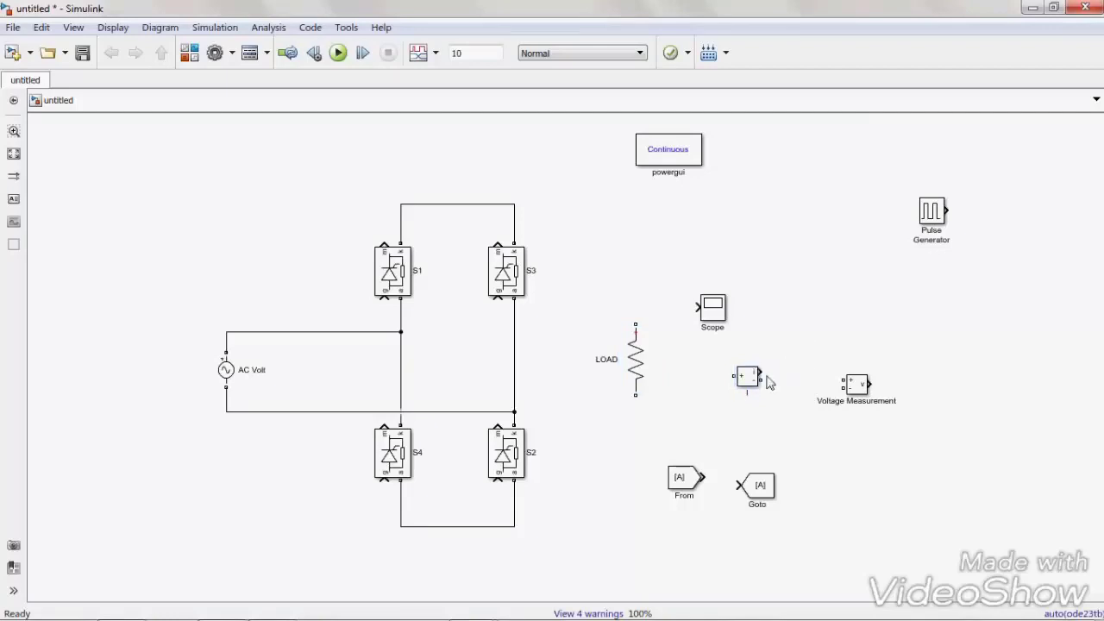
# - Wire the current measurement between the bridge's upper rail and LOAD, and return LOAD's other end to the lower rail
pyautogui.moveTo(747, 380)
pyautogui.mouseDown()
pyautogui.moveTo(585, 263)
pyautogui.moveTo(592, 218)
pyautogui.moveTo(656, 328)
pyautogui.moveTo(647, 335)
pyautogui.mouseUp()
pyautogui.moveTo(578, 210); pyautogui.dragTo(515, 210)
pyautogui.moveTo(650, 411)
pyautogui.mouseDown()
pyautogui.moveTo(648, 475)
pyautogui.moveTo(554, 538)
pyautogui.moveTo(527, 536)
pyautogui.mouseUp()
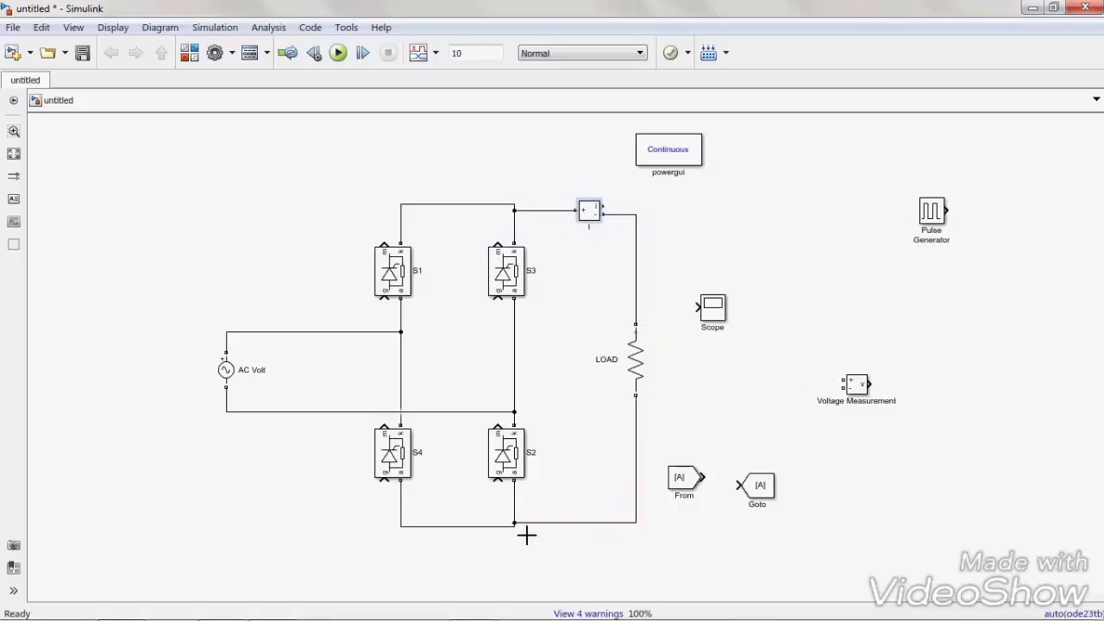
# - Rename the Voltage Measurement block as Volt
pyautogui.click(902, 405)
pyautogui.press('BackSpace')
pyautogui.press('BackSpace')
pyautogui.press('BackSpace')
pyautogui.press('BackSpace')
pyautogui.press('BackSpace')
pyautogui.press('BackSpace')
pyautogui.press('BackSpace')
pyautogui.press('BackSpace')
pyautogui.press('BackSpace')
pyautogui.press('BackSpace')
pyautogui.press('BackSpace')
pyautogui.press('BackSpace')
pyautogui.press('BackSpace')
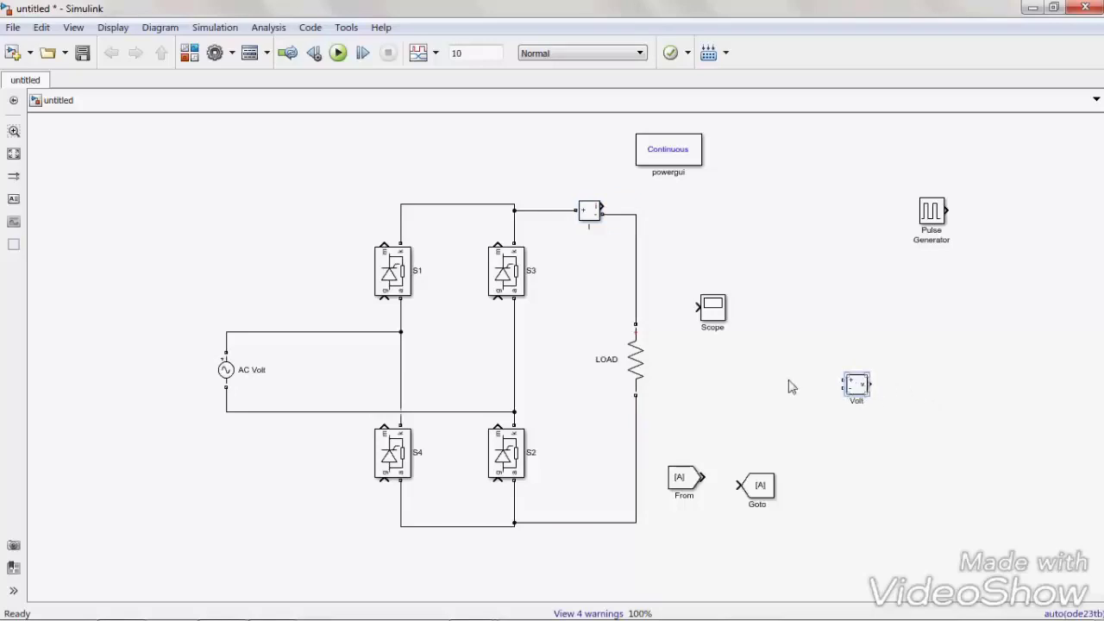
# - Move the Scope aside, place the Volt block next to LOAD and wire it across the load
pyautogui.moveTo(857, 385); pyautogui.dragTo(686, 361)
pyautogui.moveTo(715, 311); pyautogui.dragTo(785, 320)
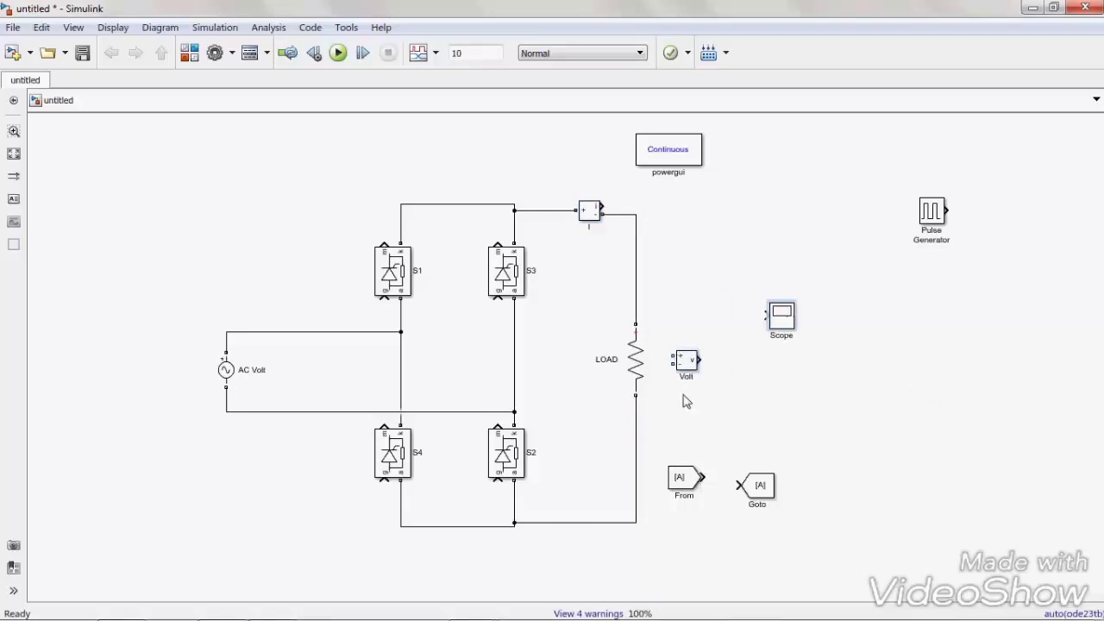
pyautogui.moveTo(674, 355); pyautogui.dragTo(636, 279)
pyautogui.moveTo(674, 364); pyautogui.dragTo(647, 442)
# - Duplicate the Volt block beside the AC source and wire the copy across the source
pyautogui.moveTo(688, 372); pyautogui.dragTo(294, 333)
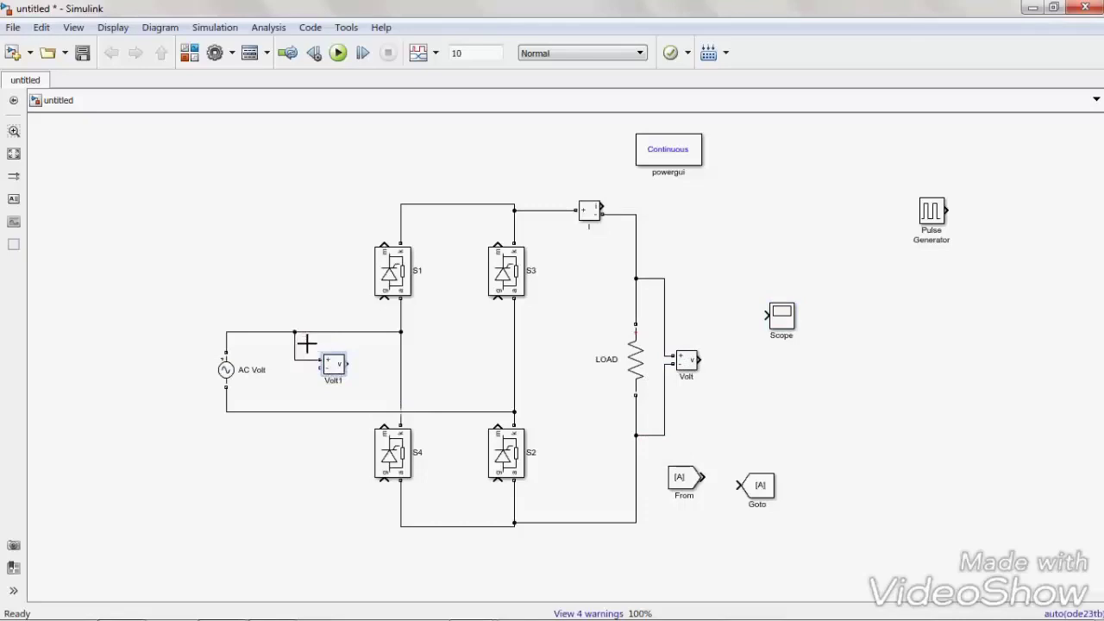
pyautogui.moveTo(324, 371); pyautogui.dragTo(305, 423)
pyautogui.moveTo(331, 370); pyautogui.dragTo(311, 373)
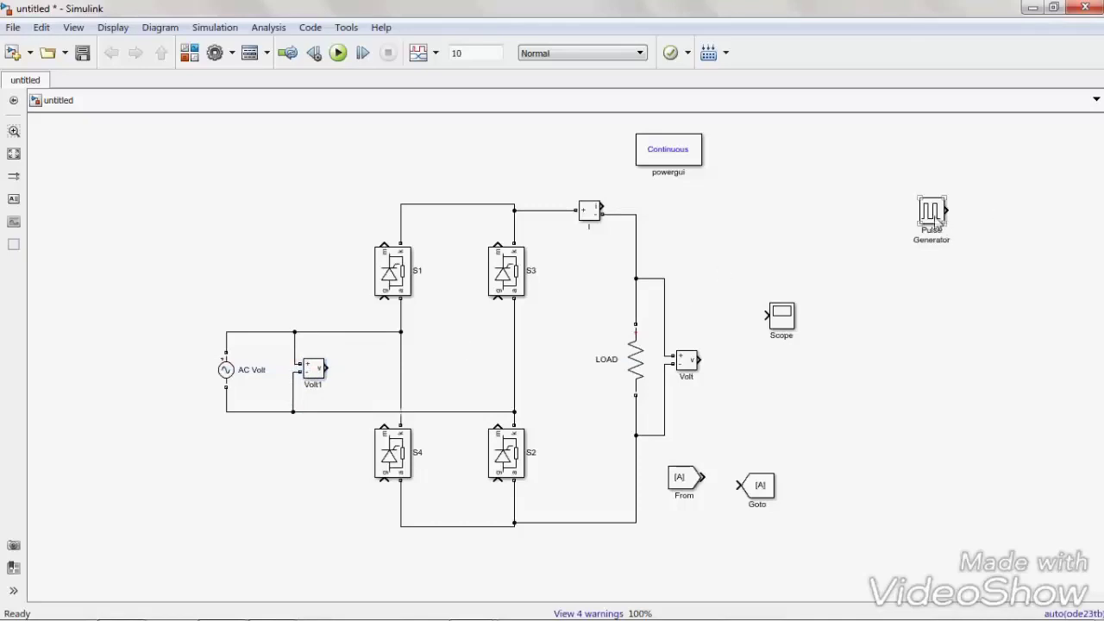
# - Move the Pulse Generator next to thyristor S1 and rename it P1
pyautogui.moveTo(933, 216); pyautogui.dragTo(340, 237)
pyautogui.moveTo(319, 275); pyautogui.dragTo(295, 298)
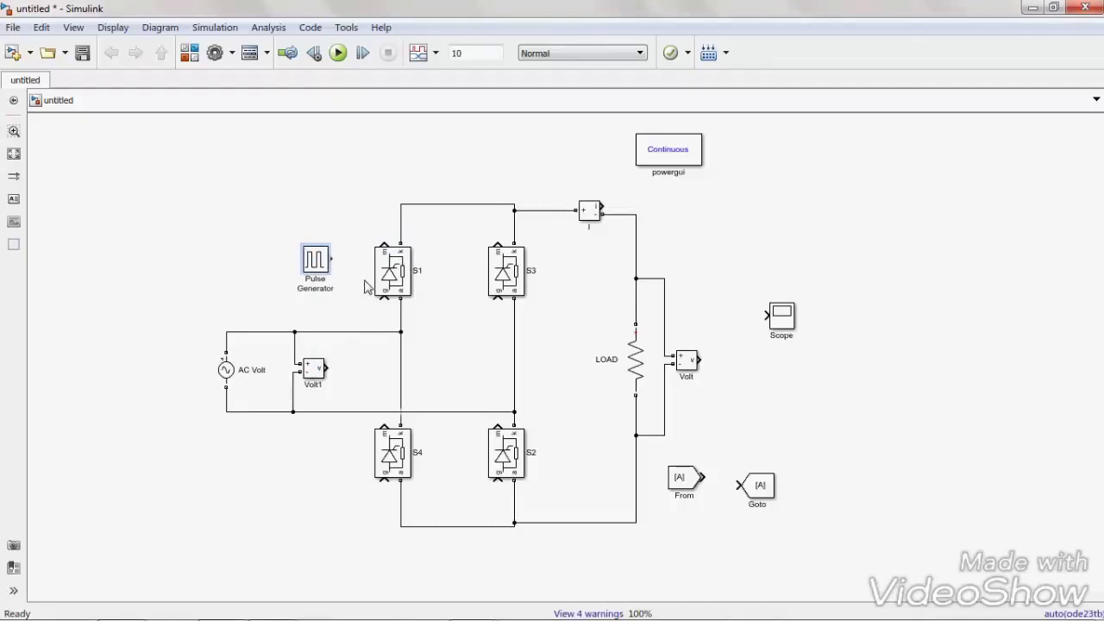
pyautogui.press('BackSpace')
pyautogui.press('BackSpace')
pyautogui.press('BackSpace')
pyautogui.press('BackSpace')
pyautogui.press('BackSpace')
pyautogui.press('BackSpace')
pyautogui.press('BackSpace')
pyautogui.press('BackSpace')
pyautogui.press('BackSpace')
pyautogui.press('BackSpace')
pyautogui.write('1')
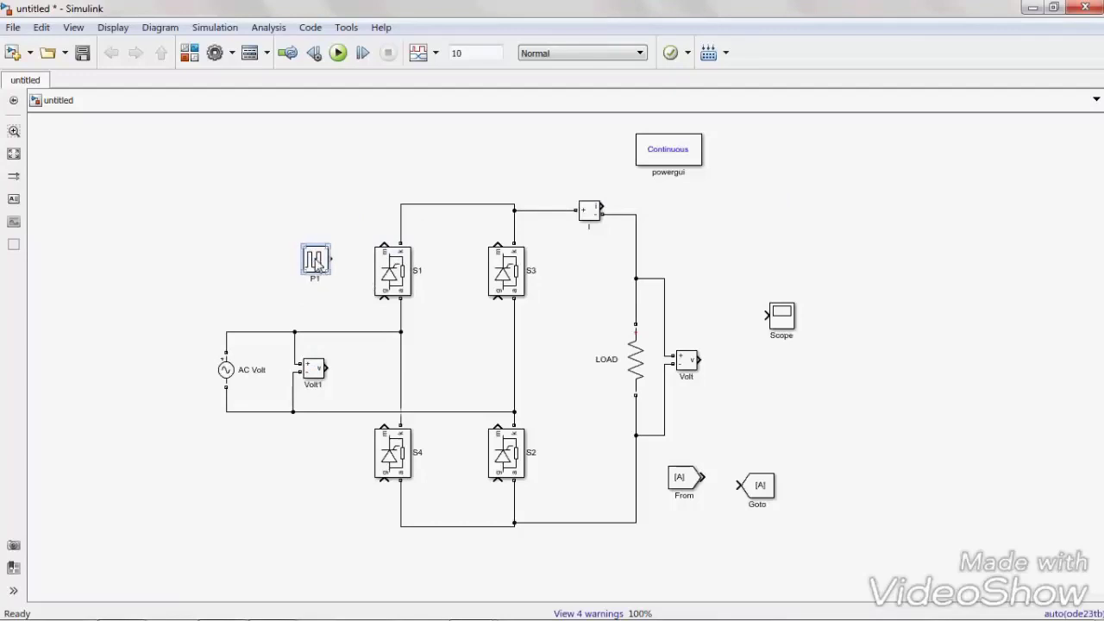
# - Duplicate P1 as P2, P3 and P4 beside their matching thyristors and wire P4 and P2 to the gates of S4 and S2
pyautogui.moveTo(315, 258); pyautogui.dragTo(344, 530)
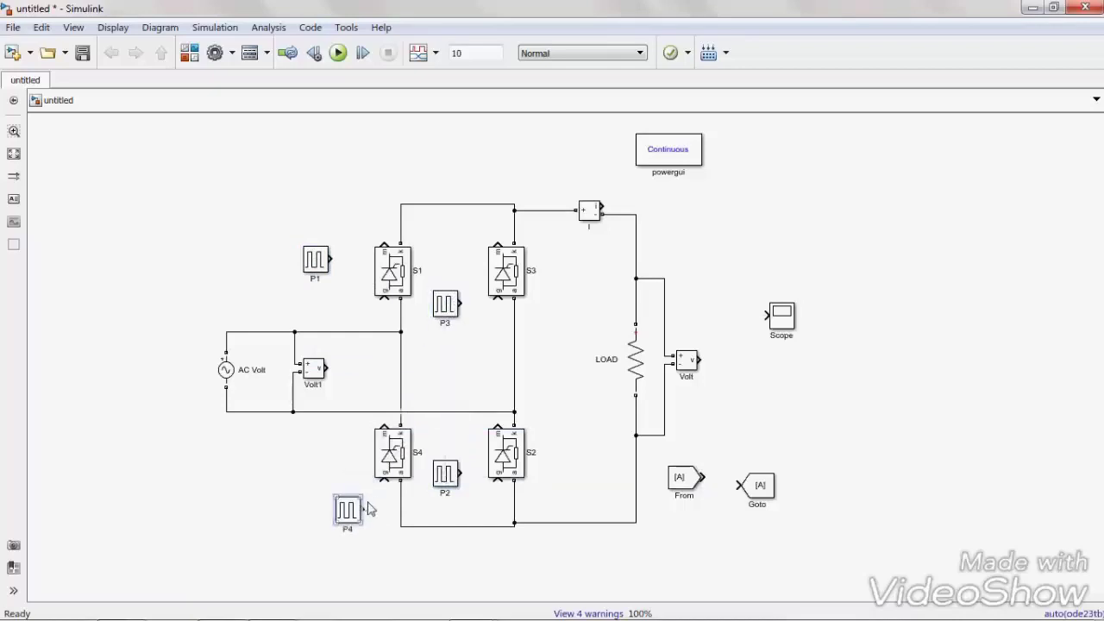
pyautogui.keyDown('ctrl'); pyautogui.click(388, 484); pyautogui.keyUp('ctrl')
pyautogui.moveTo(473, 485); pyautogui.dragTo(498, 487)
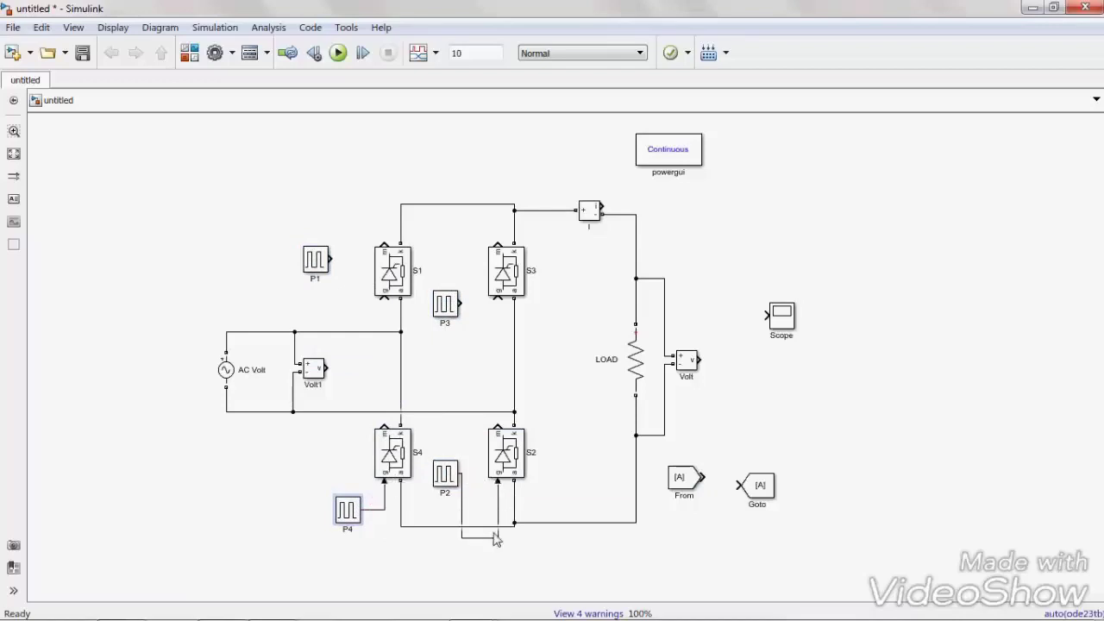
pyautogui.moveTo(490, 536); pyautogui.dragTo(465, 499)
pyautogui.click(454, 486)
# - Connect P3 to the gate of S3 and P1 to the gate of S1, adjusting the generators' positions
pyautogui.click(448, 307)
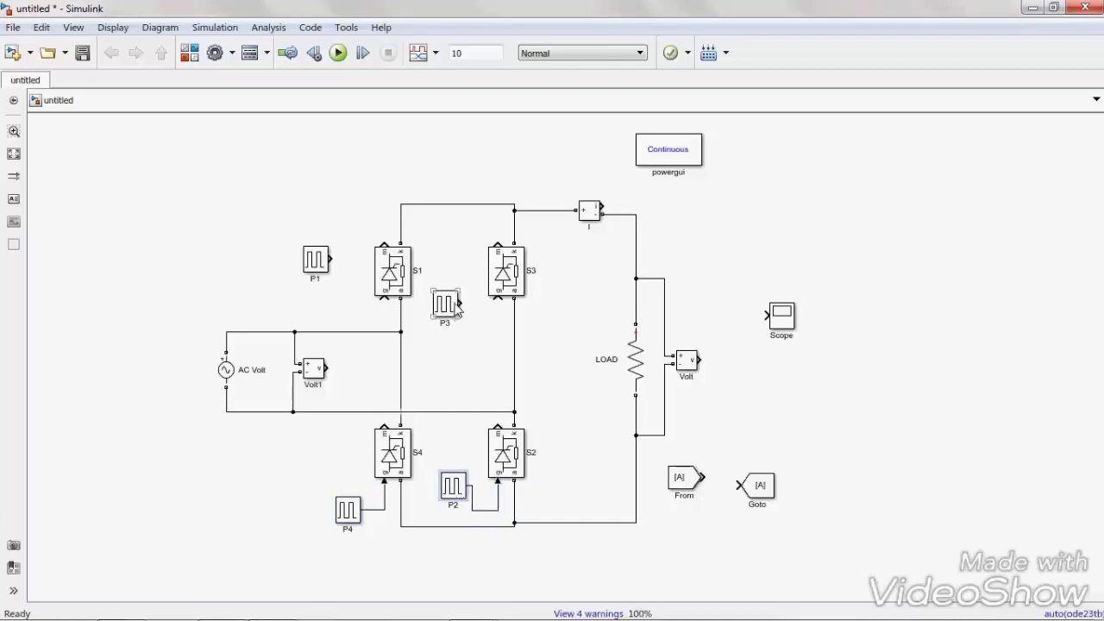
pyautogui.moveTo(475, 315); pyautogui.dragTo(454, 324)
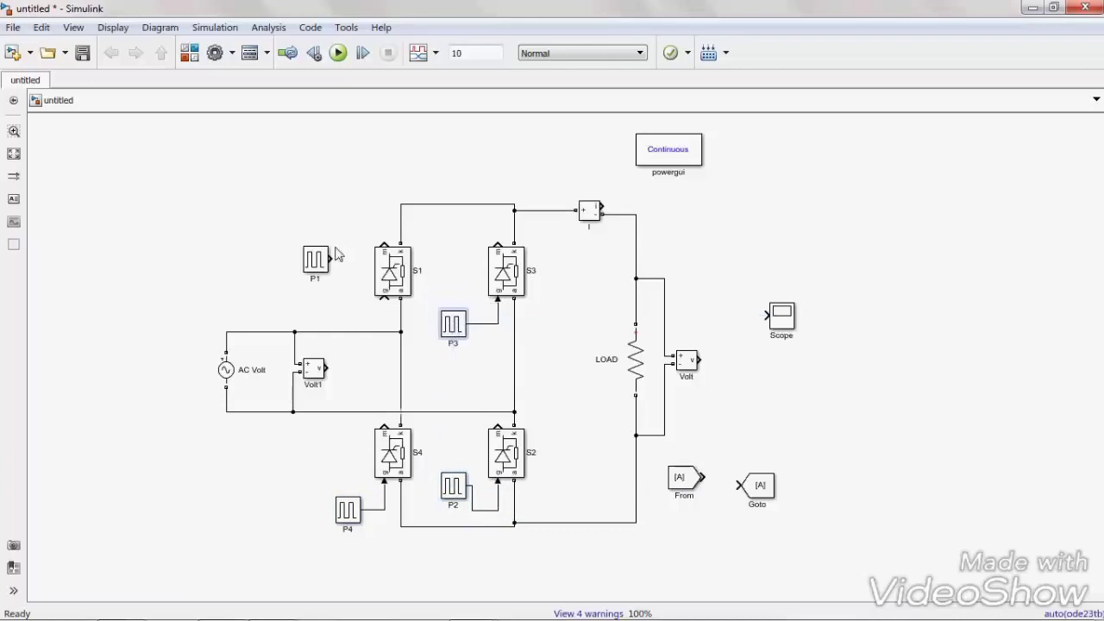
pyautogui.moveTo(328, 264); pyautogui.dragTo(375, 328)
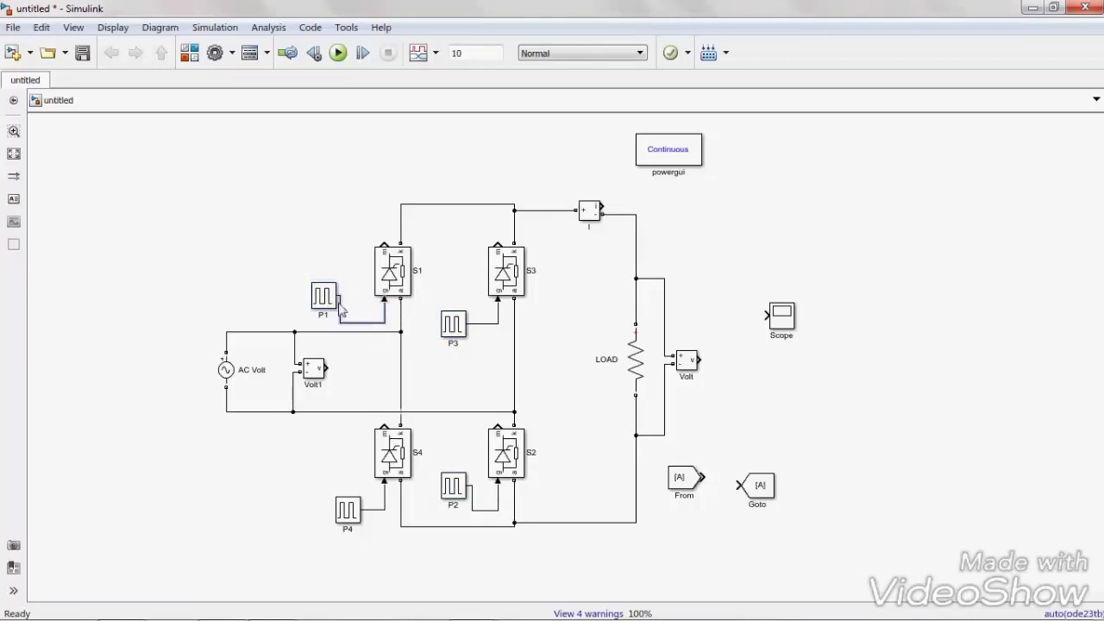
pyautogui.moveTo(330, 300); pyautogui.dragTo(335, 286)
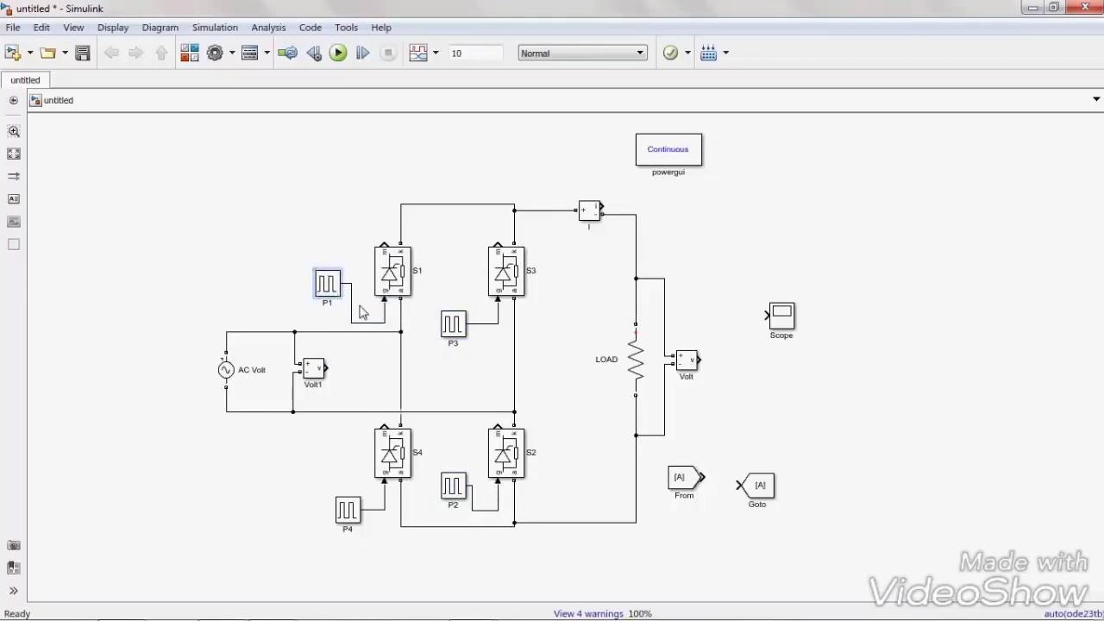
# - Examine the conduction paths from the AC source through the thyristor pairs S1–S2 and S3–S4 and the load
pyautogui.click(222, 366)
pyautogui.click(236, 343)
pyautogui.click(394, 268)
pyautogui.click(227, 378)
pyautogui.click(238, 359)
pyautogui.click(395, 261)
pyautogui.click(626, 231)
pyautogui.click(454, 326)
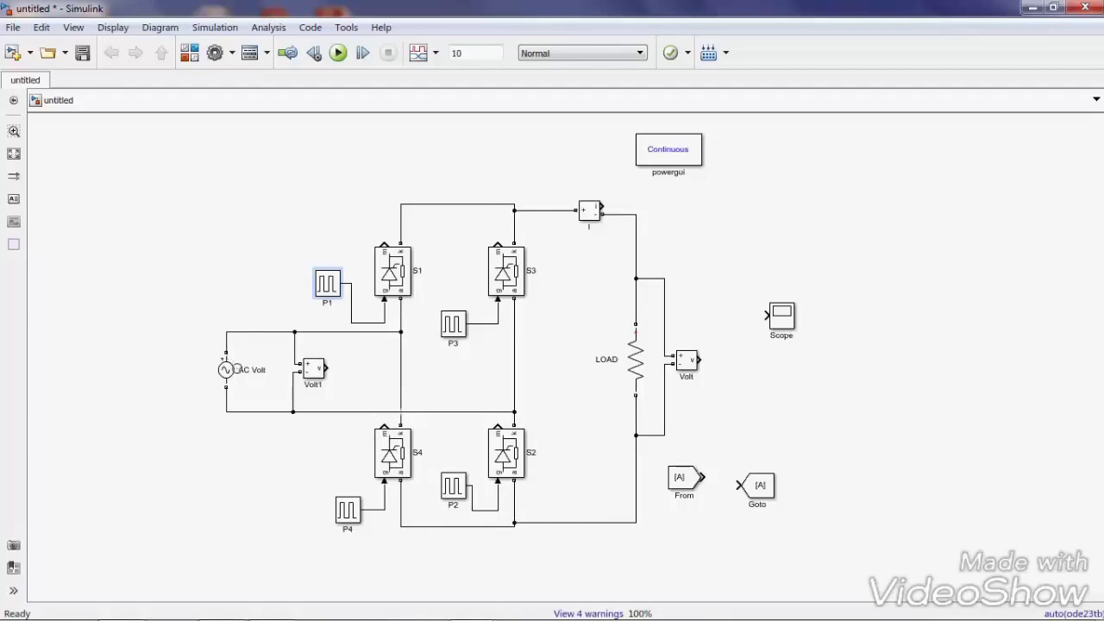
pyautogui.click(226, 368)
pyautogui.click(228, 348)
pyautogui.click(506, 466)
pyautogui.click(398, 455)
pyautogui.click(400, 293)
pyautogui.click(496, 458)
pyautogui.click(514, 287)
pyautogui.click(390, 468)
# - Set pulse generator P1 to a period of 0.02 s and a phase delay of 0.0033 s
pyautogui.click(335, 286)
pyautogui.doubleClick(335, 286)
pyautogui.moveTo(565, 88); pyautogui.dragTo(548, 68)
pyautogui.scroll(-3, 706, 164)
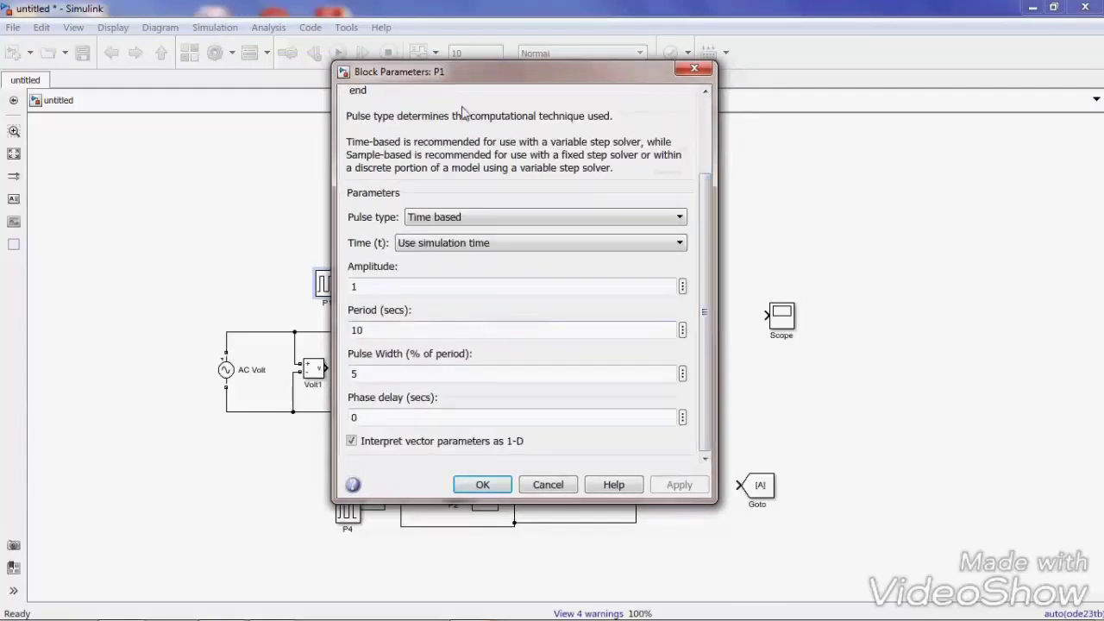
pyautogui.doubleClick(388, 337)
pyautogui.write('0.02')
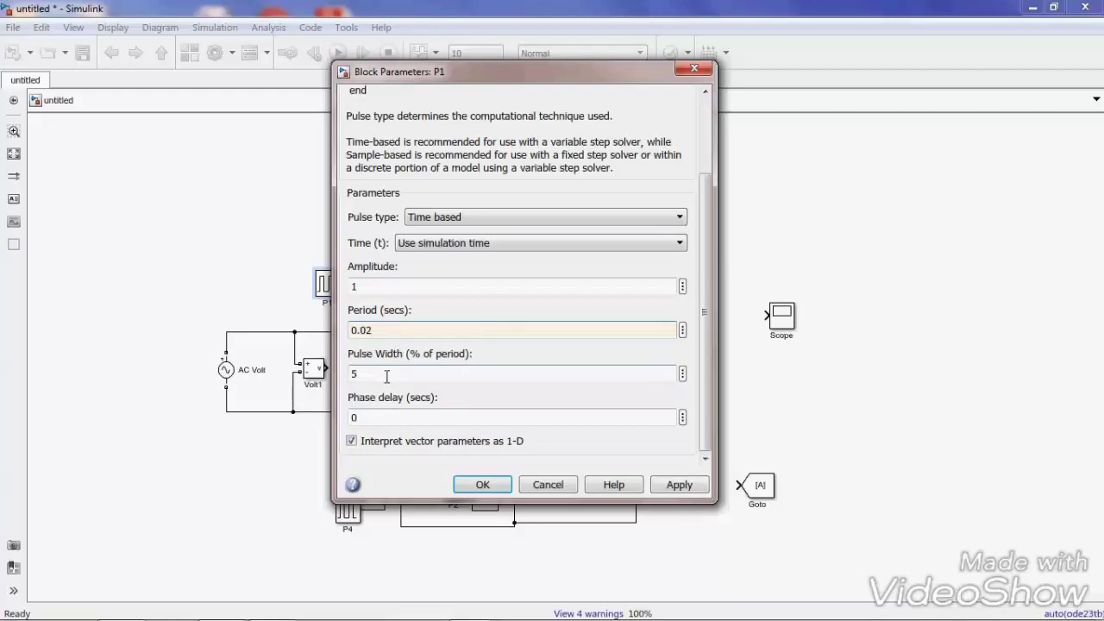
pyautogui.doubleClick(386, 419)
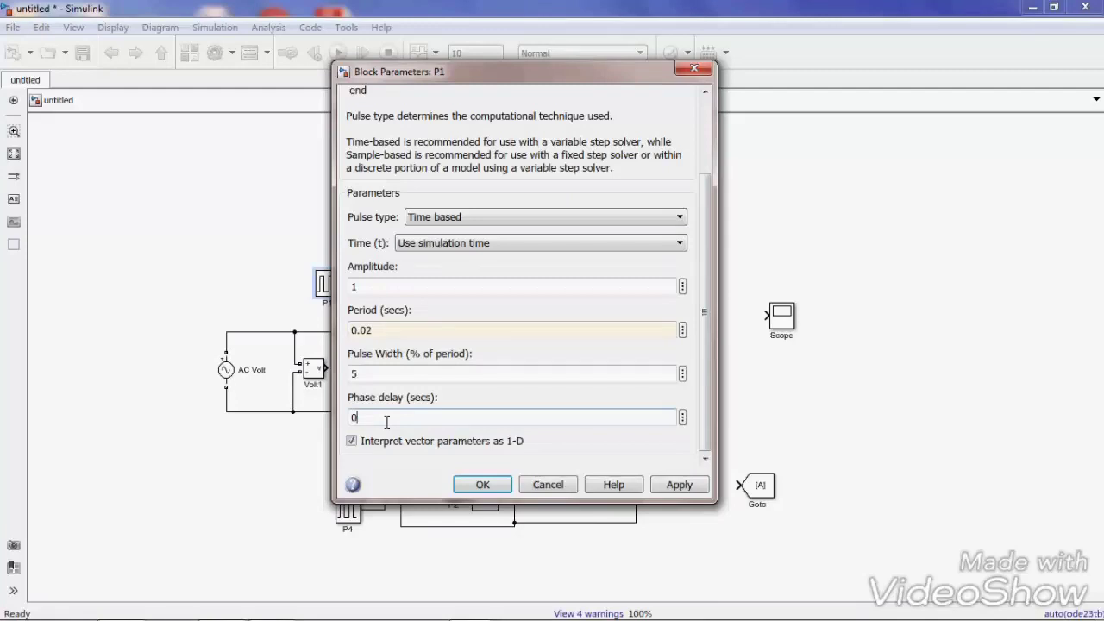
pyautogui.write('0.0033')
pyautogui.press('Home')
pyautogui.press('Delete')
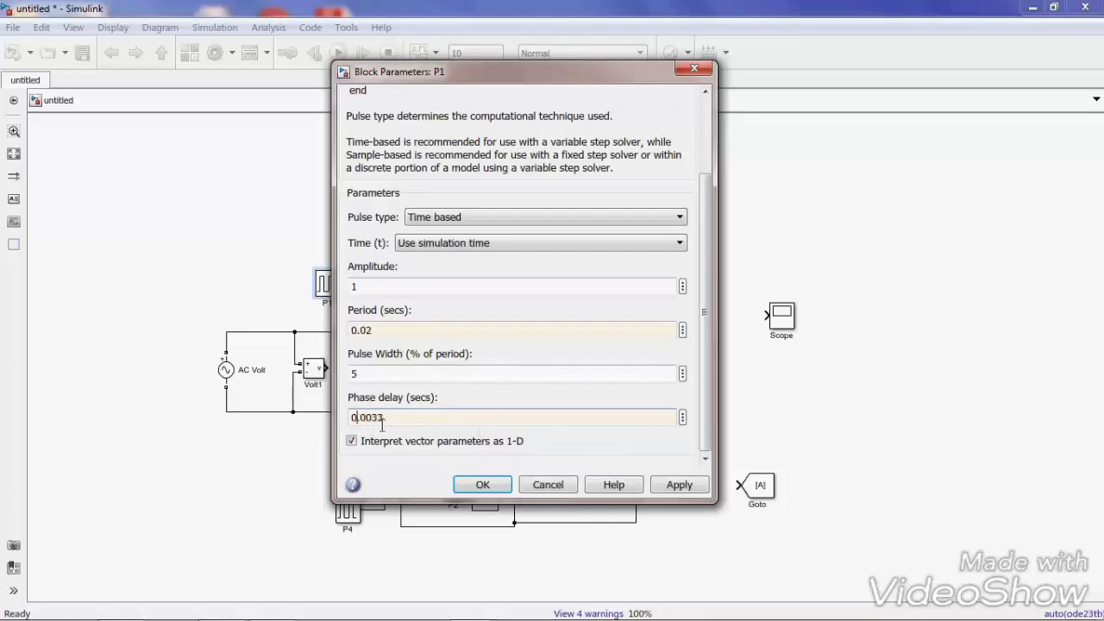
pyautogui.click(661, 487)
pyautogui.click(485, 485)
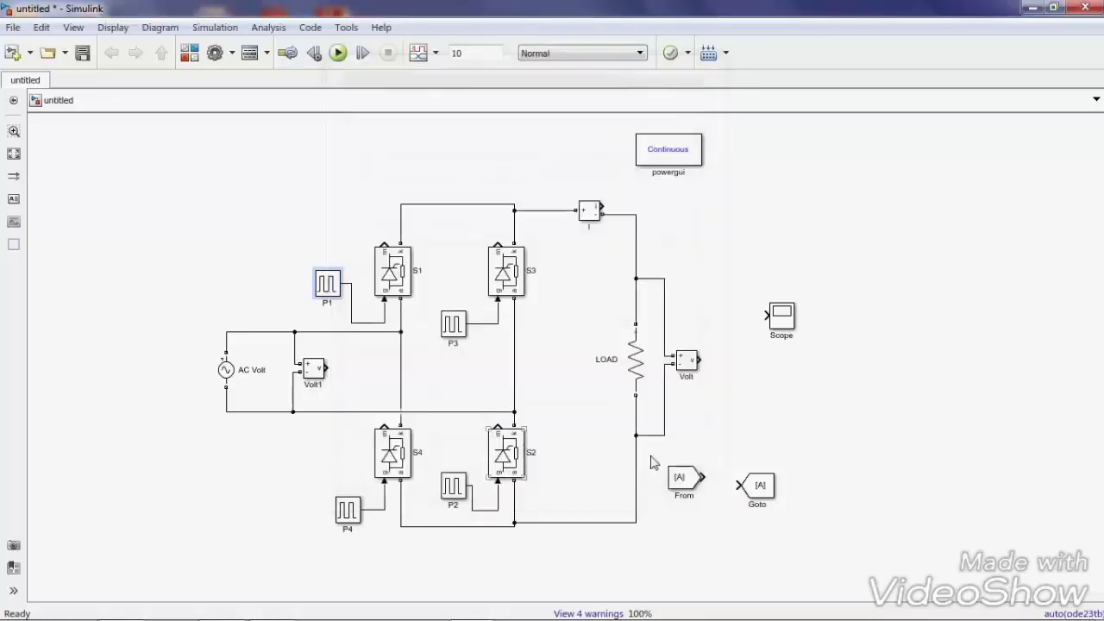
# - Set pulse generator P2 to a period of 0.02 s and a phase delay of 0.0033 s
pyautogui.doubleClick(452, 488)
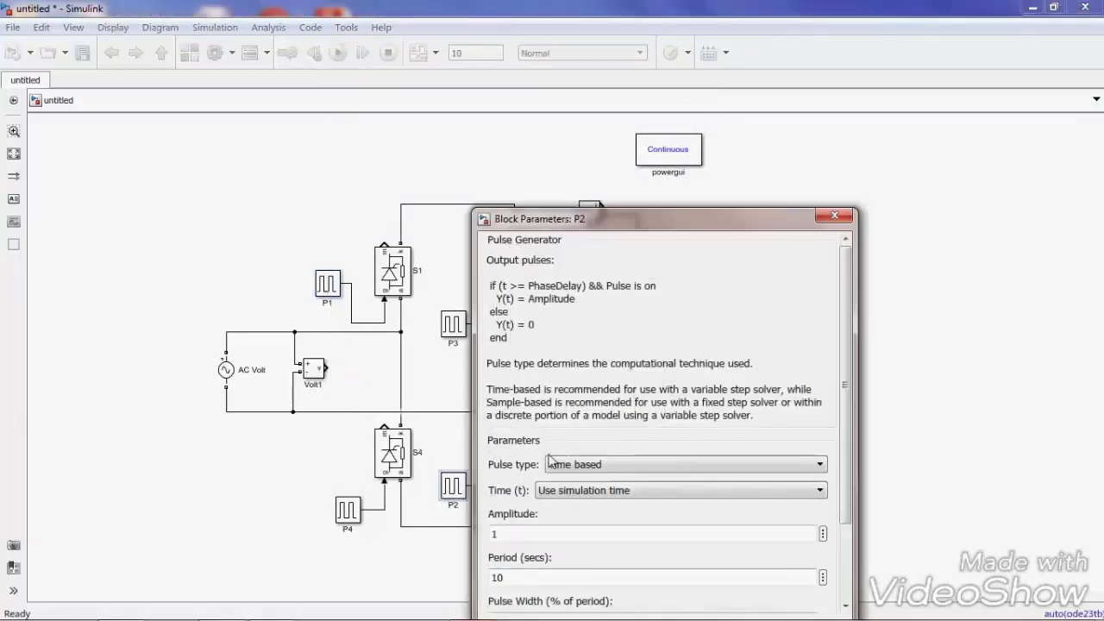
pyautogui.moveTo(682, 223); pyautogui.dragTo(634, 111)
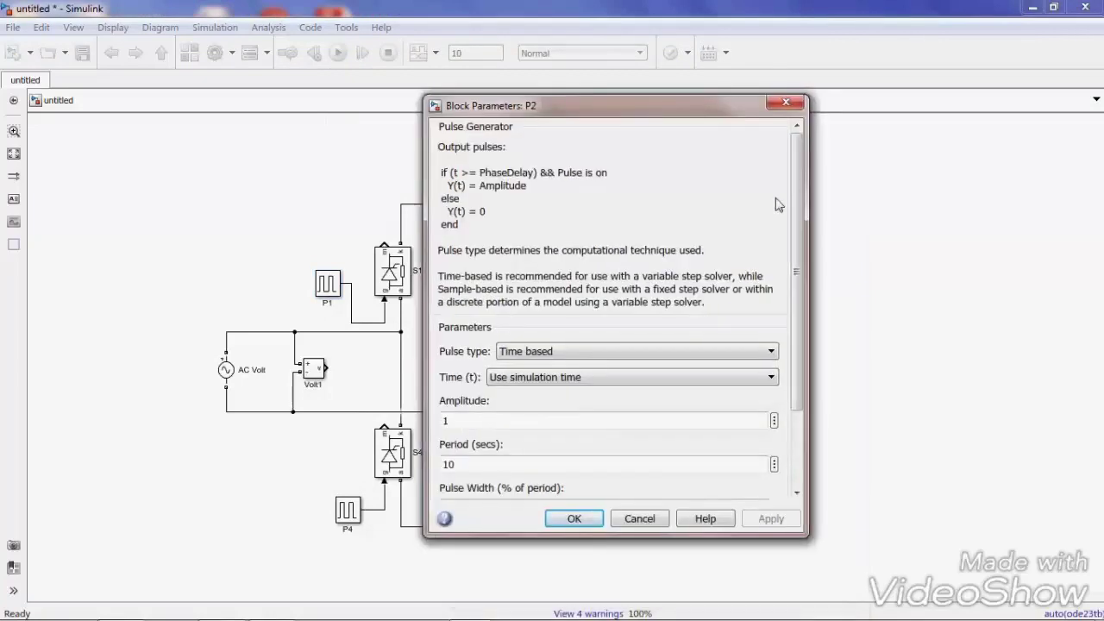
pyautogui.scroll(-3, 802, 254)
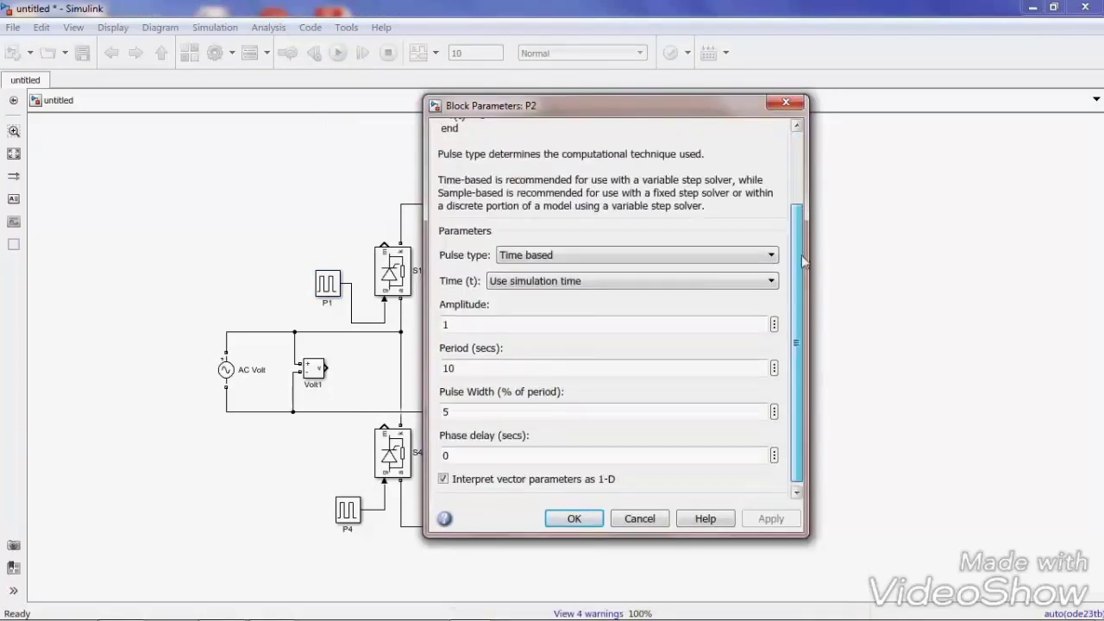
pyautogui.doubleClick(579, 371)
pyautogui.write('0.02')
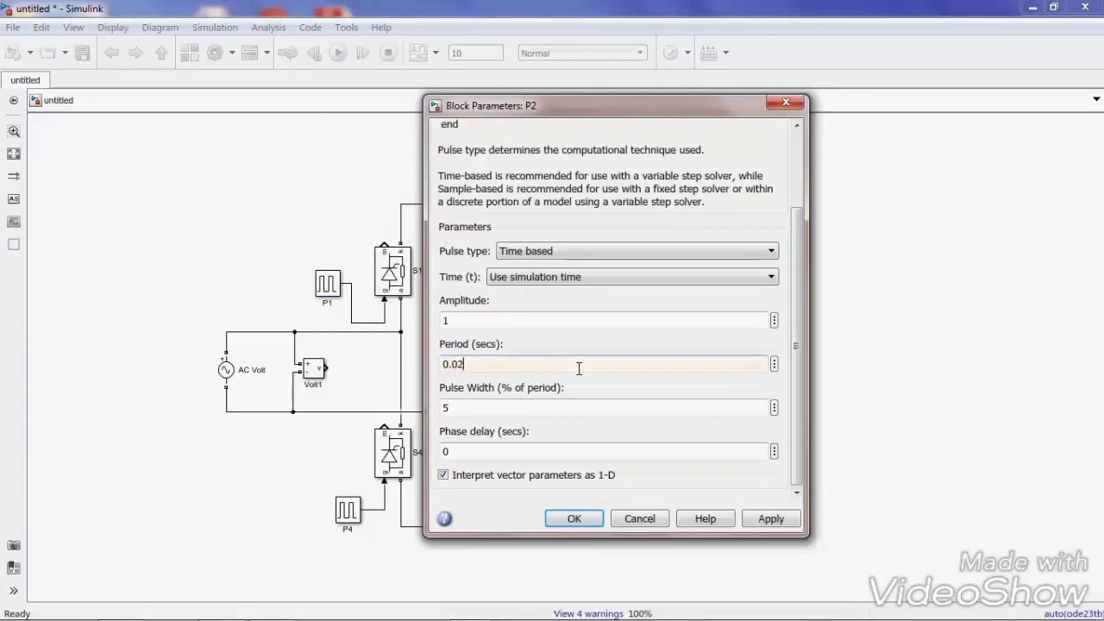
pyautogui.doubleClick(535, 450)
pyautogui.write('0.0')
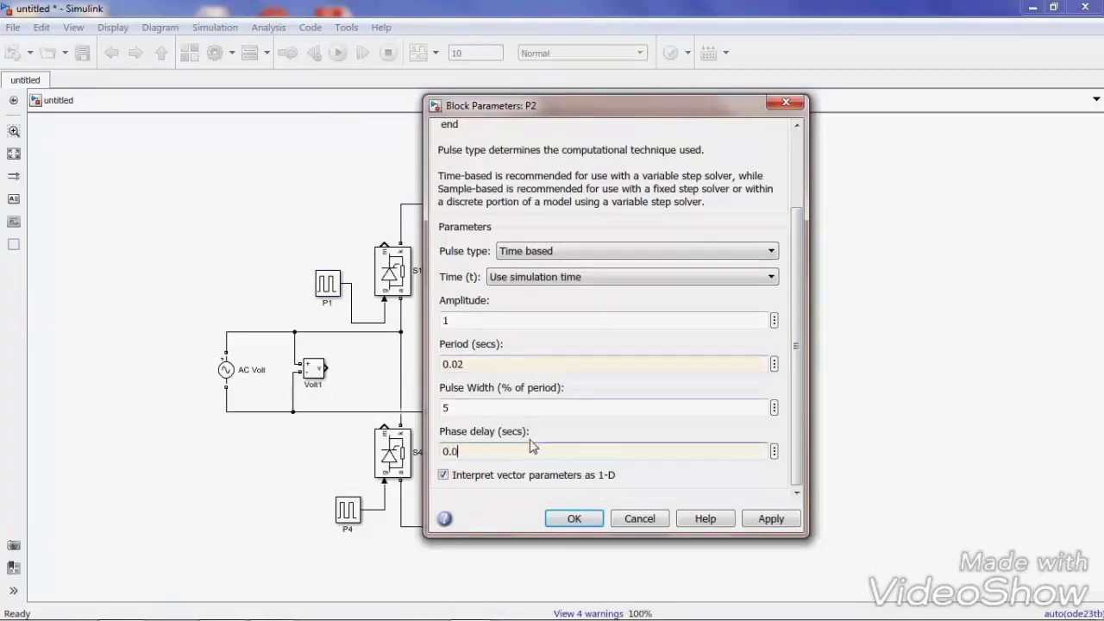
pyautogui.write('033')
pyautogui.click(771, 518)
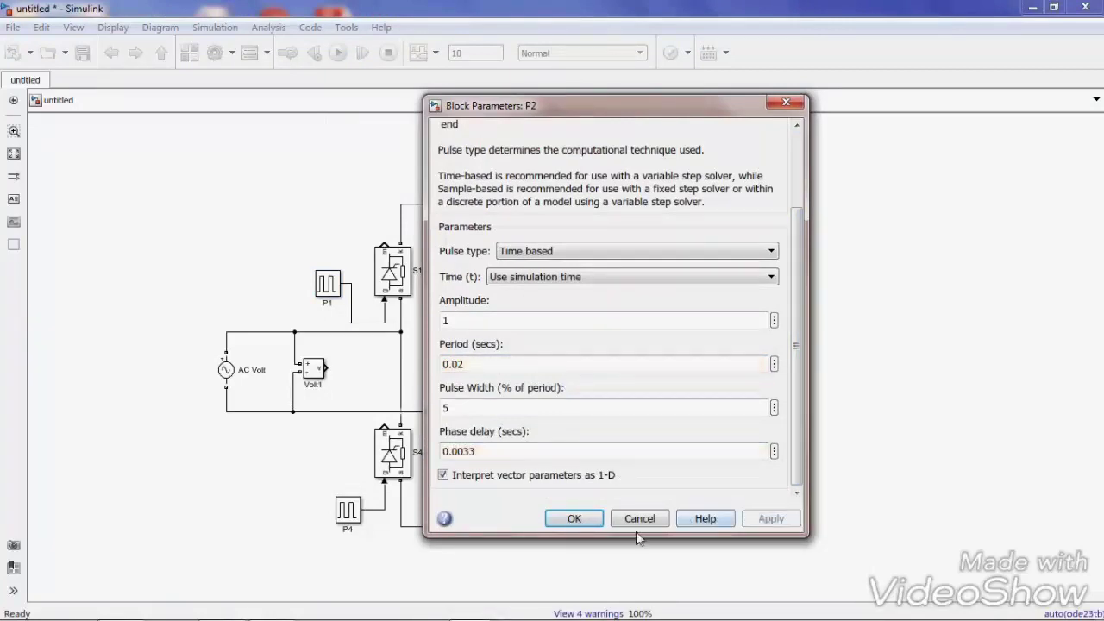
pyautogui.click(548, 520)
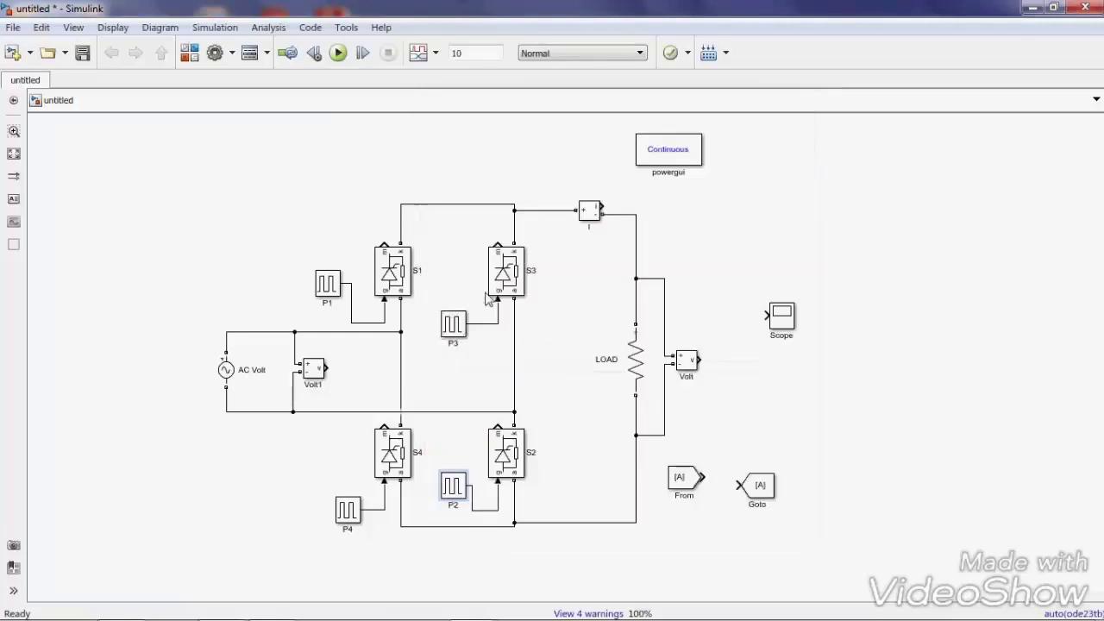
# - Shift pulse generator P3 slightly upward and set its period to 0.02 s
pyautogui.moveTo(464, 323); pyautogui.dragTo(465, 315)
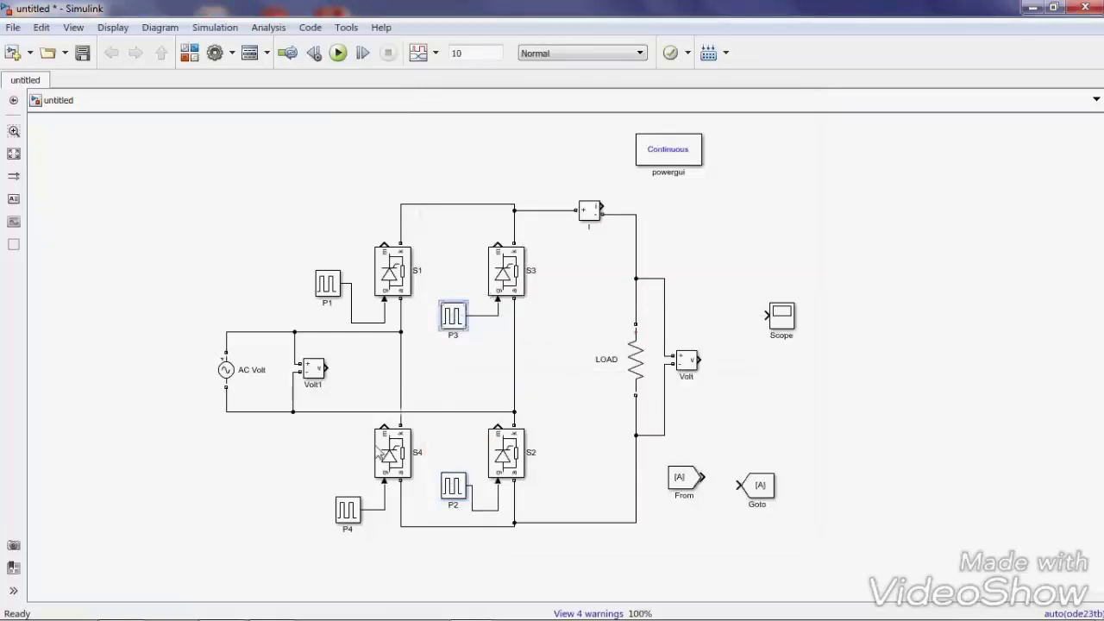
pyautogui.doubleClick(454, 318)
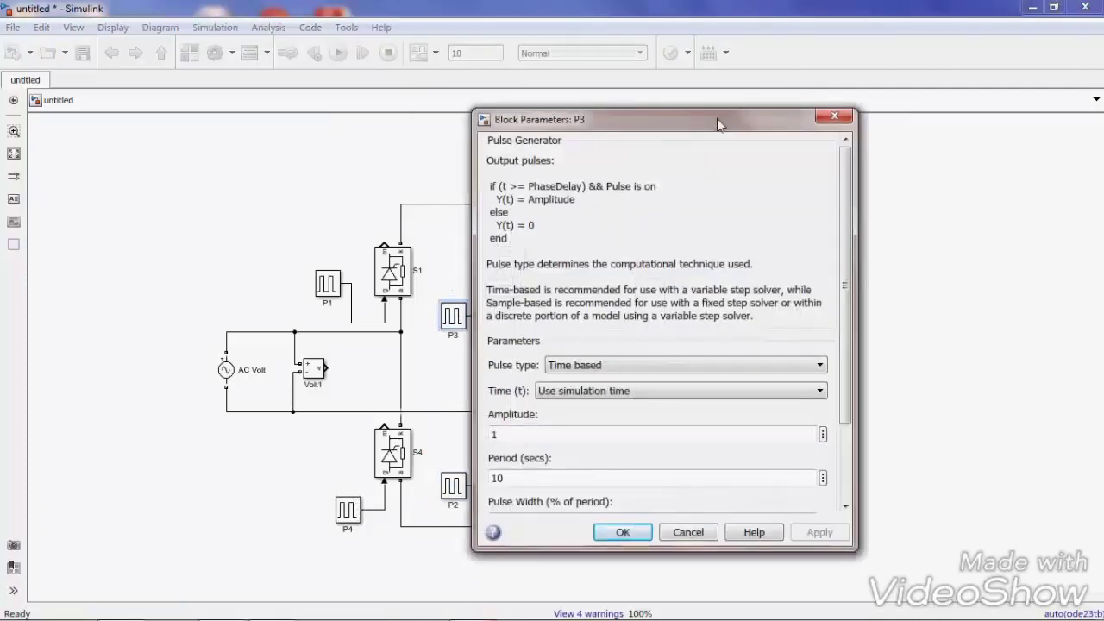
pyautogui.moveTo(717, 119); pyautogui.dragTo(712, 94)
pyautogui.scroll(-1, 849, 197)
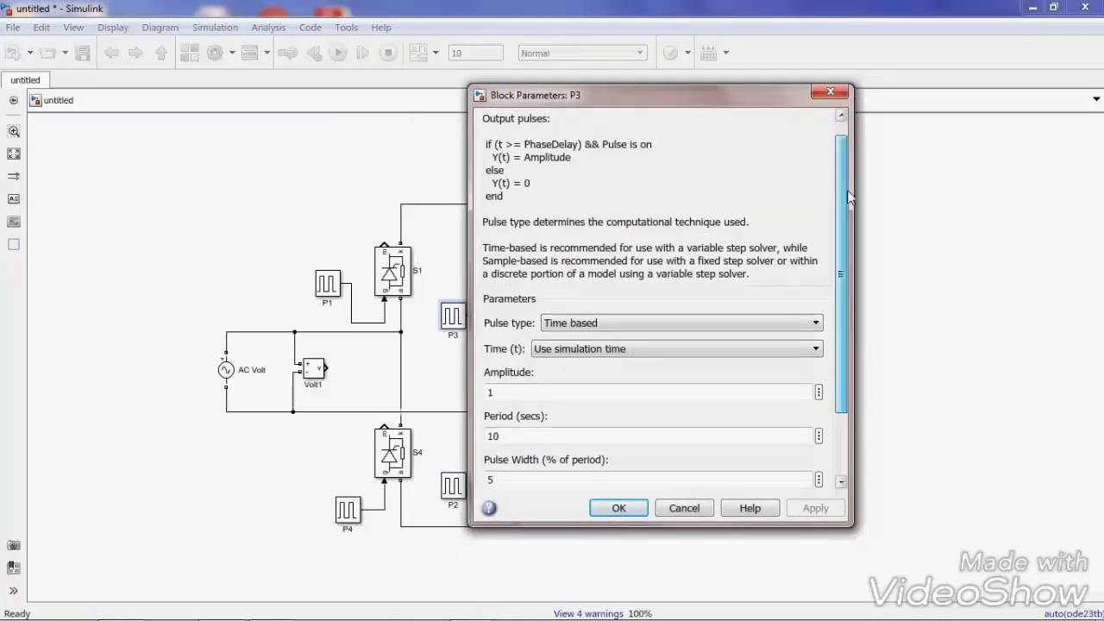
pyautogui.scroll(-3, 849, 197)
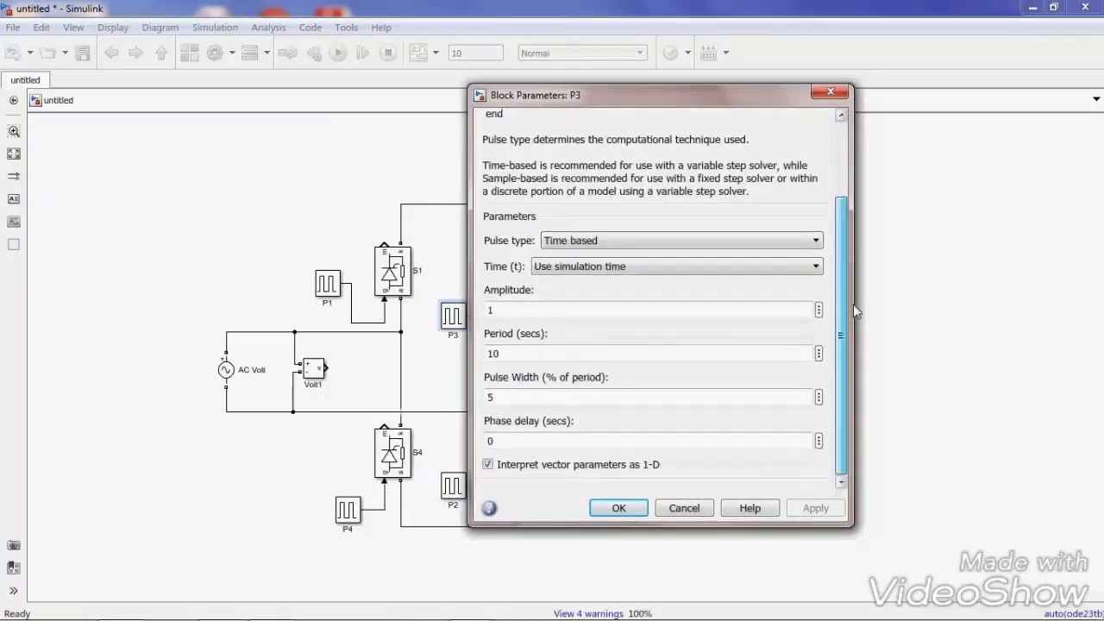
pyautogui.doubleClick(524, 353)
pyautogui.write('0.')
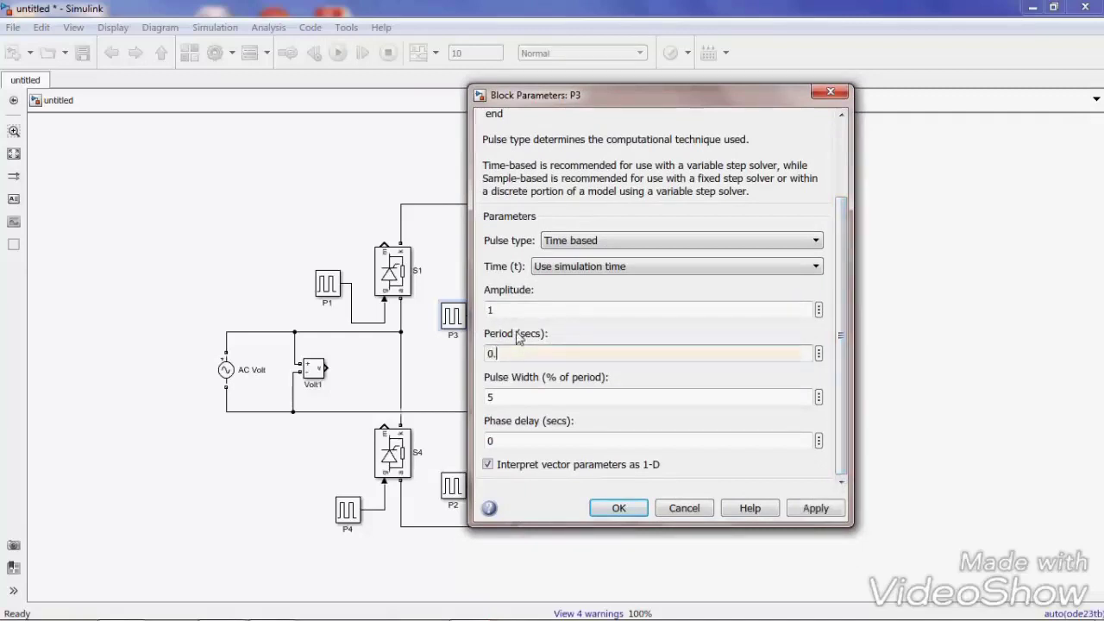
pyautogui.write('02')
# - Set P3's phase delay to 0.0133 s and apply the parameters
pyautogui.doubleClick(537, 449)
pyautogui.write('0')
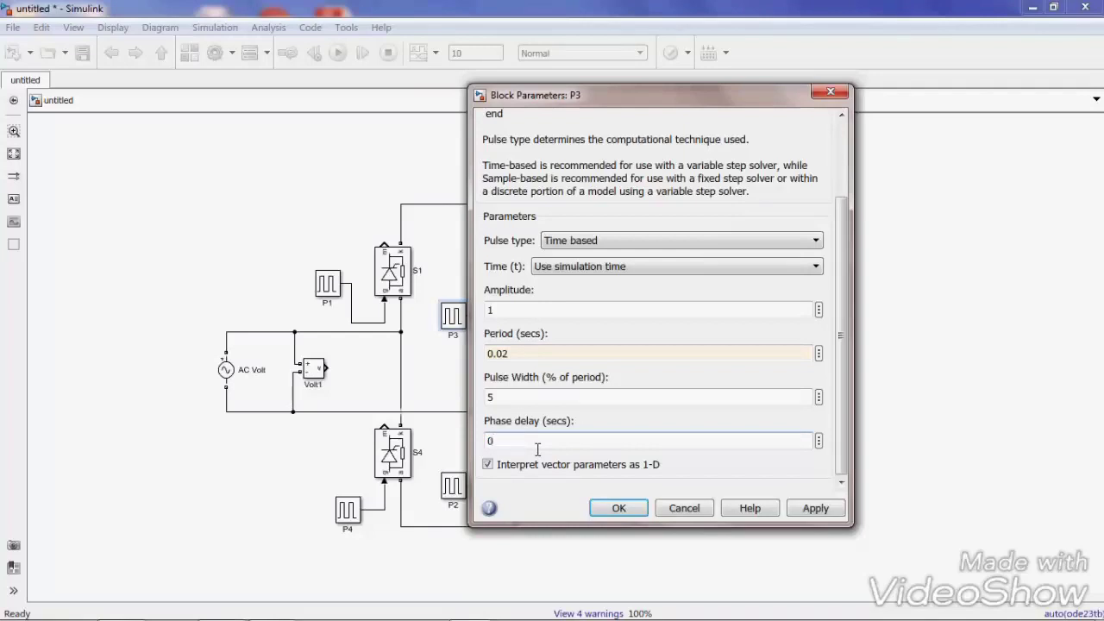
pyautogui.write('0.')
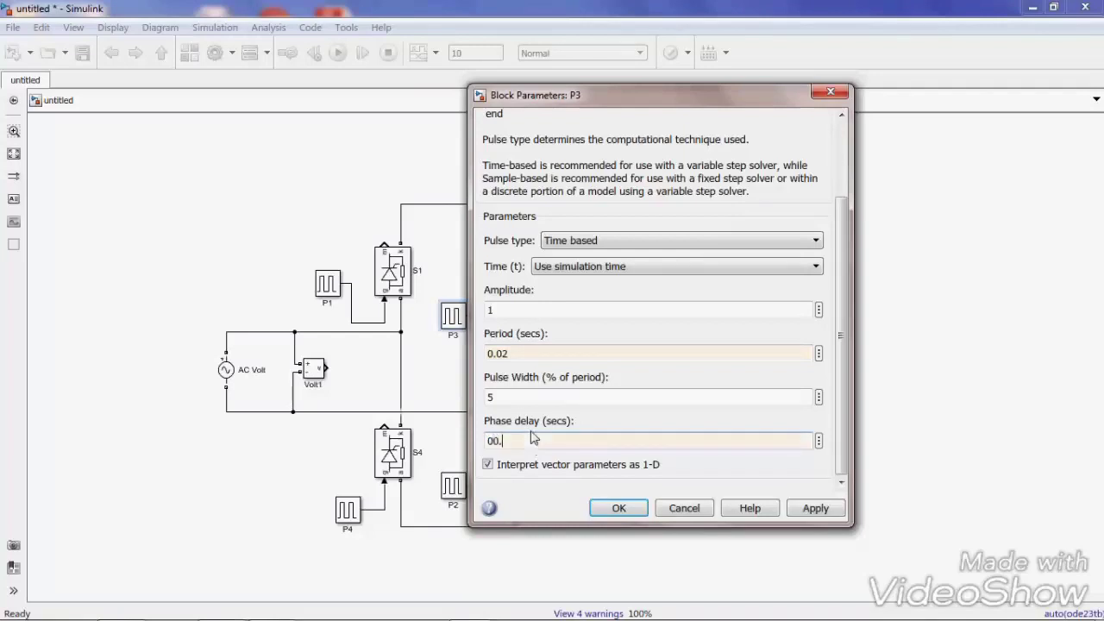
pyautogui.write('0133')
pyautogui.press('Left')
pyautogui.press('Left')
pyautogui.press('Left')
pyautogui.press('Left')
pyautogui.press('Left')
pyautogui.press('BackSpace')
pyautogui.click(813, 509)
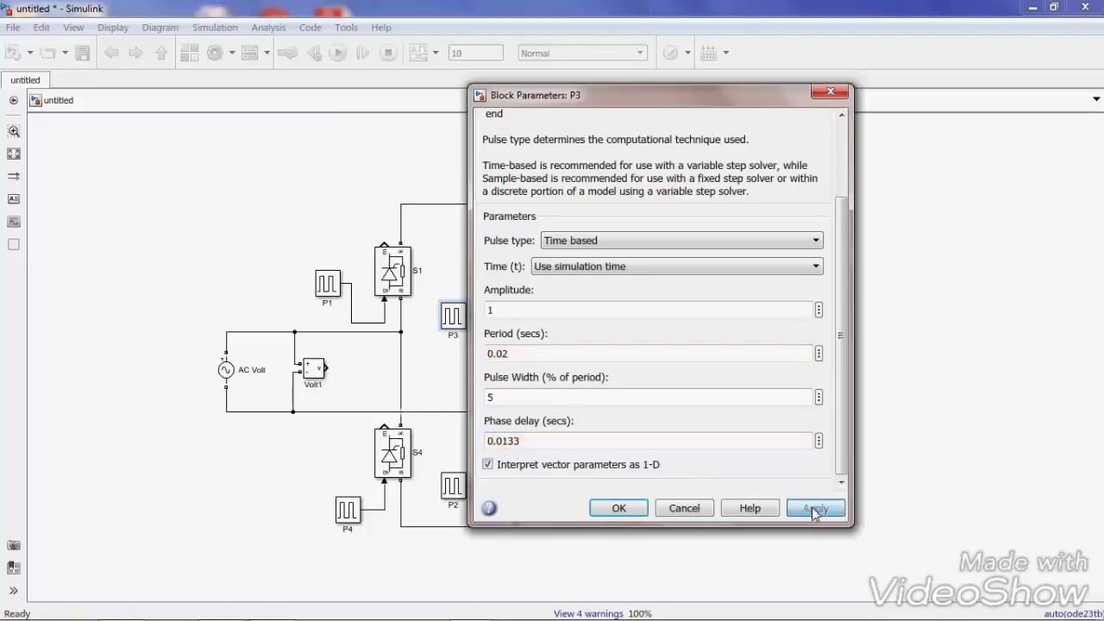
pyautogui.click(629, 509)
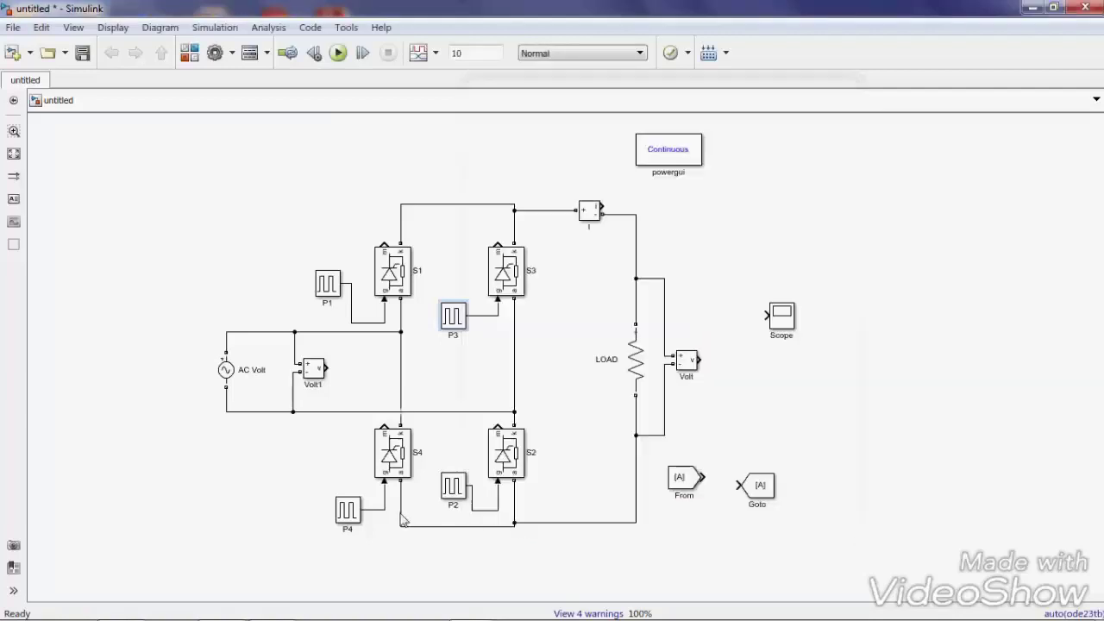
# - Set pulse generator P4's period to 0.02 s and start entering its phase delay
pyautogui.doubleClick(349, 511)
pyautogui.moveTo(628, 216); pyautogui.dragTo(628, 134)
pyautogui.moveTo(739, 268); pyautogui.dragTo(755, 339)
pyautogui.doubleClick(526, 390)
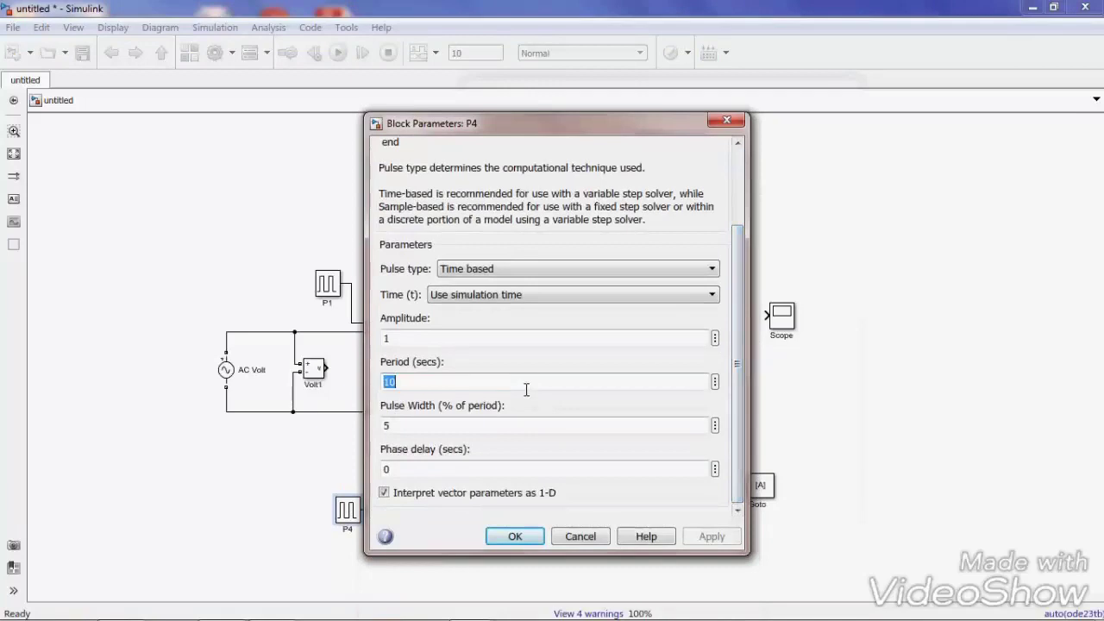
pyautogui.write('0.02')
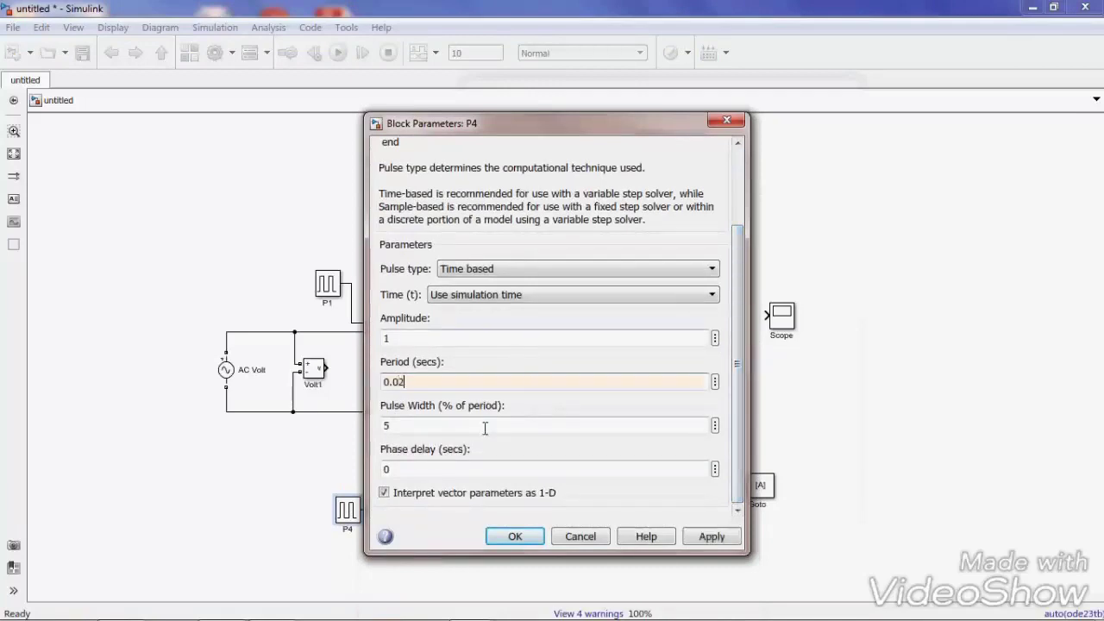
pyautogui.doubleClick(479, 469)
pyautogui.write('0.')
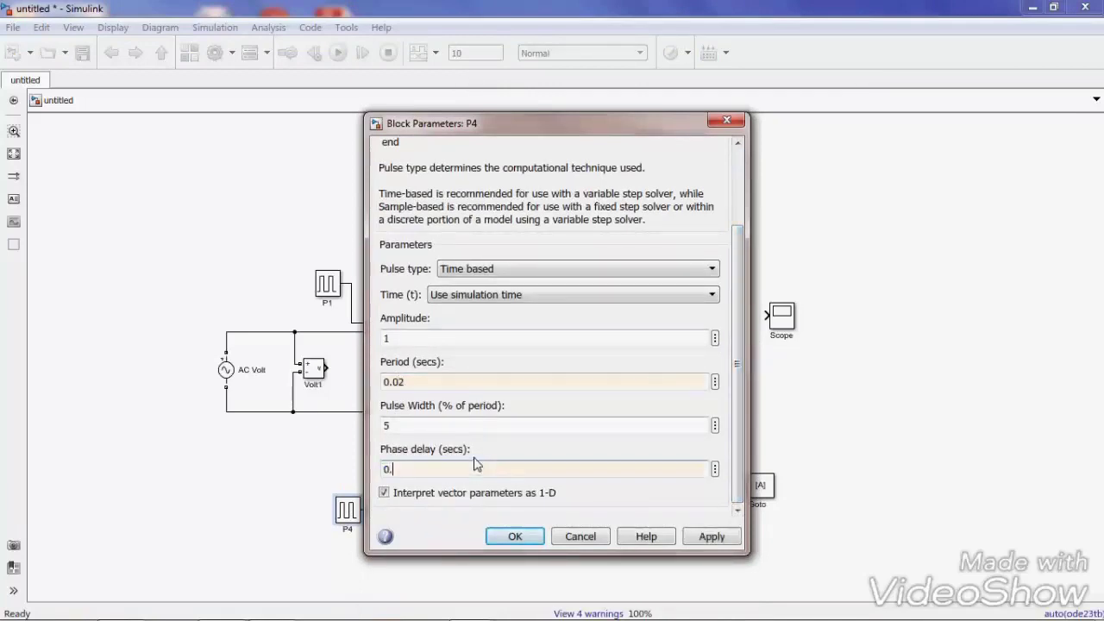
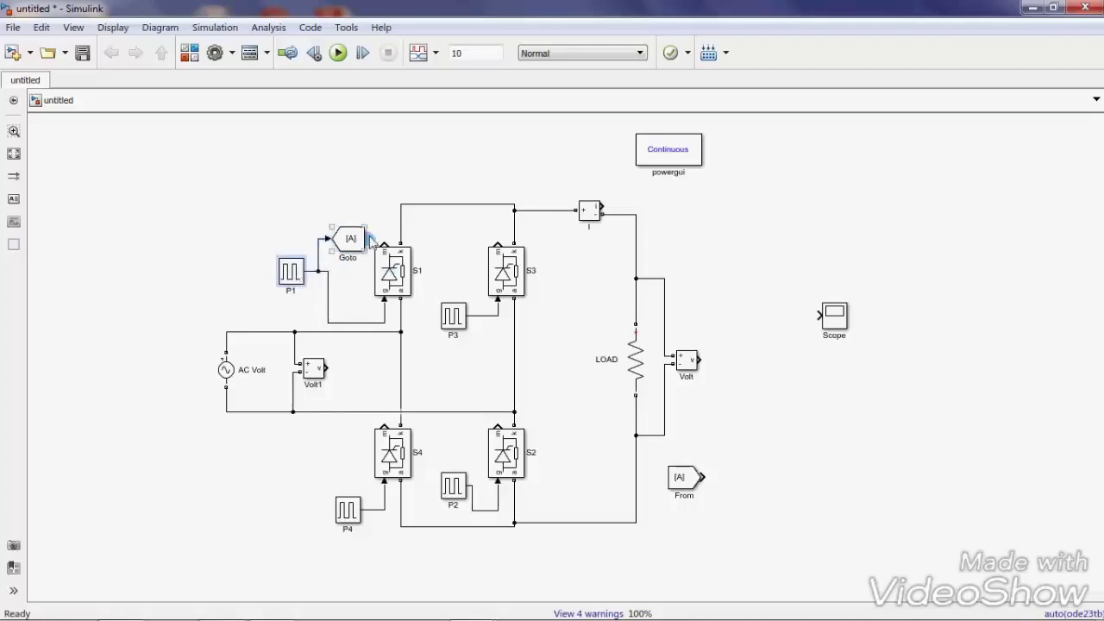
# - Copy the Goto block beside P3, current measurement I and voltage measurements Volt and Volt1, connecting each copy to that block's output signal
pyautogui.moveTo(349, 241); pyautogui.dragTo(522, 327)
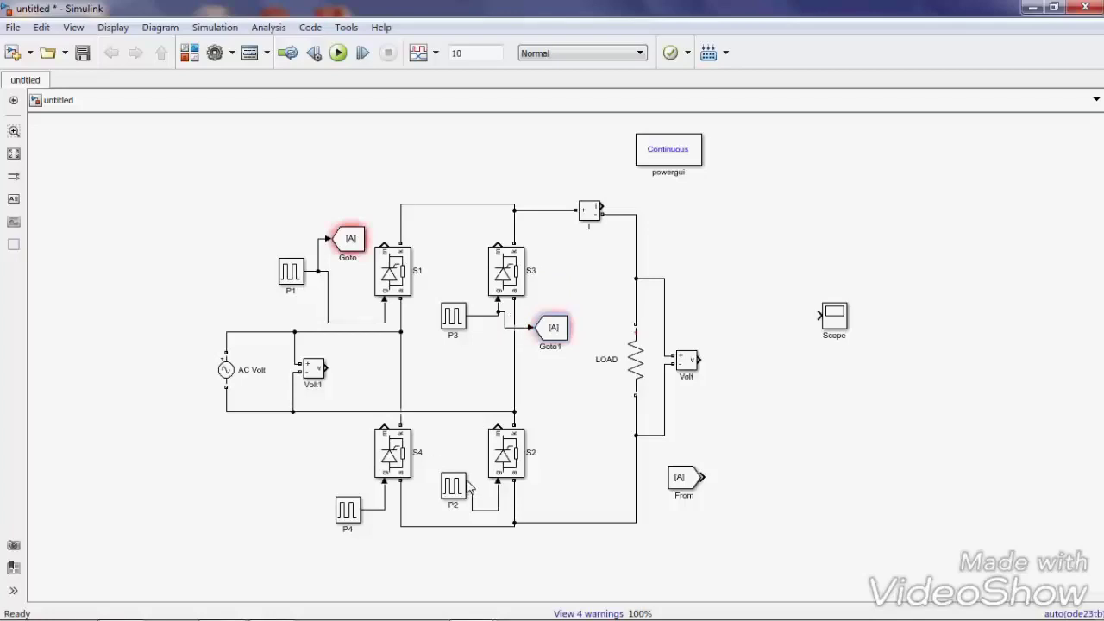
pyautogui.click(354, 250)
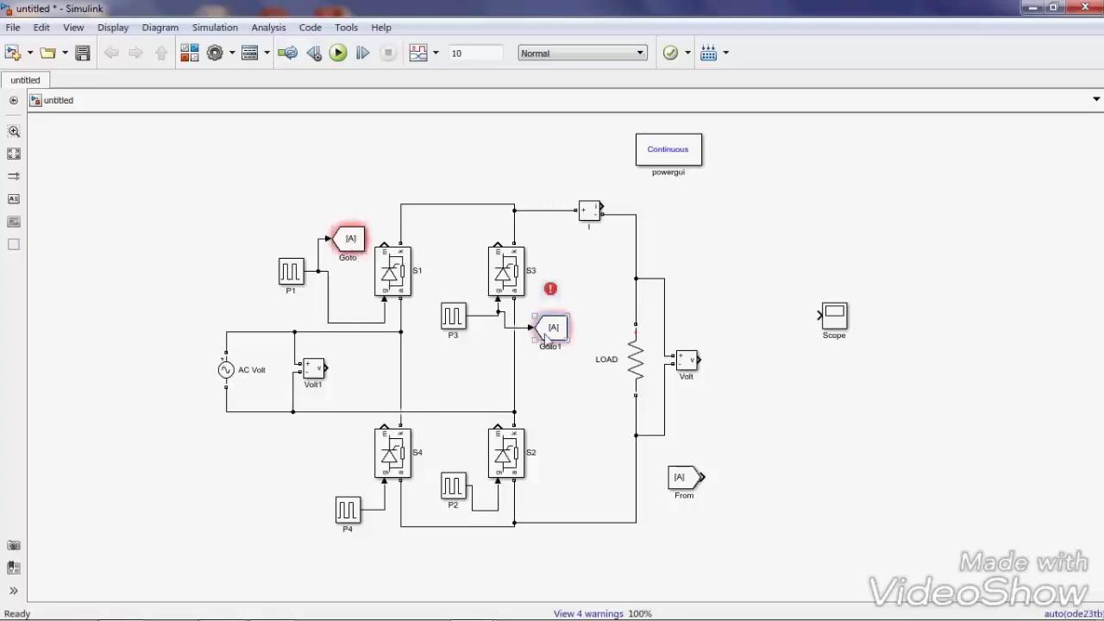
pyautogui.click(359, 512)
pyautogui.moveTo(557, 335)
pyautogui.mouseDown()
pyautogui.moveTo(656, 237)
pyautogui.moveTo(661, 212)
pyautogui.mouseUp()
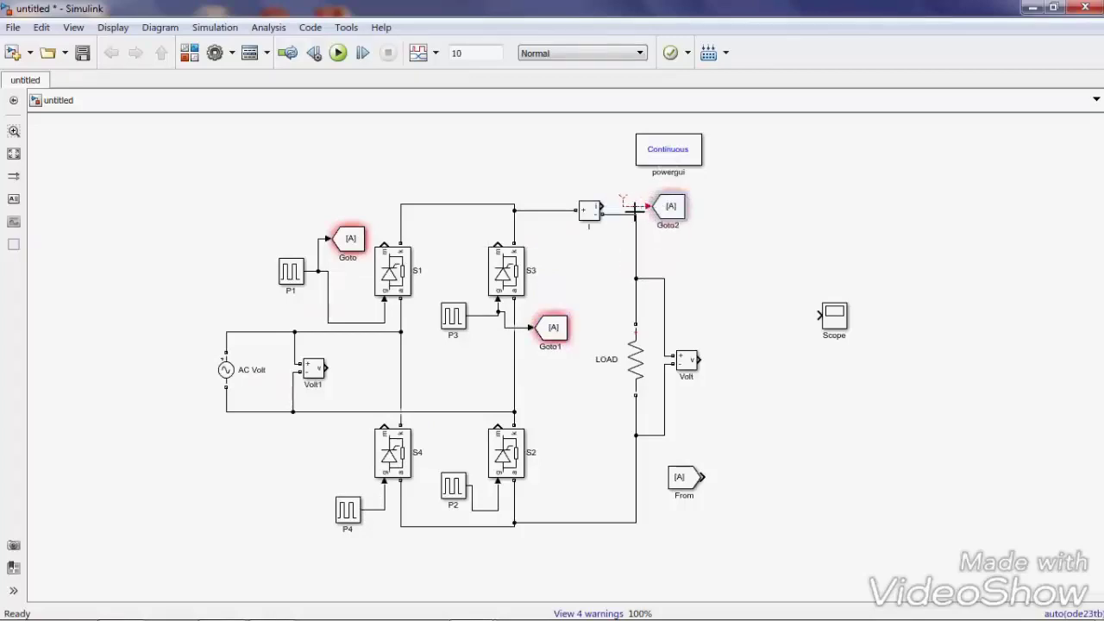
pyautogui.moveTo(670, 213); pyautogui.dragTo(747, 361)
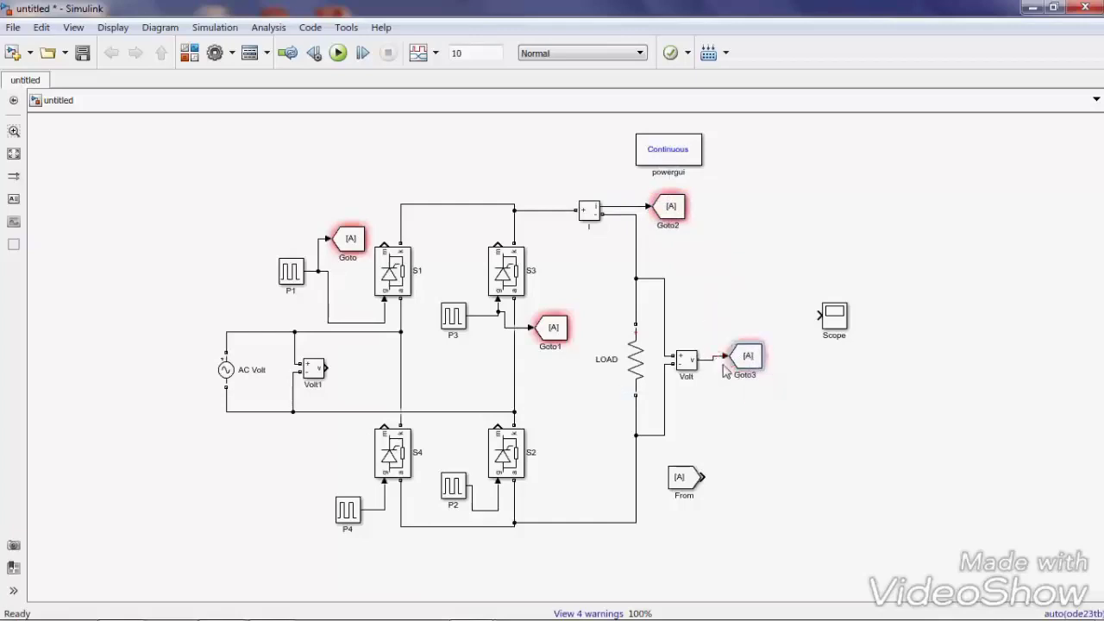
pyautogui.moveTo(749, 357); pyautogui.dragTo(365, 369)
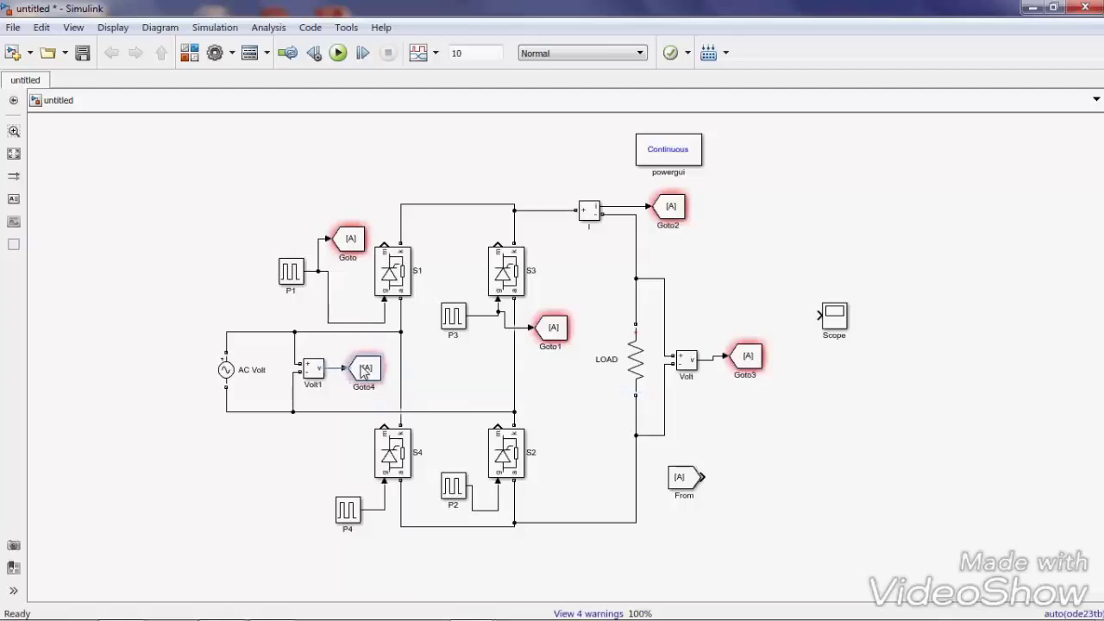
# - Configure the Scope with 5 input ports and a layout of four displays stacked in one column
pyautogui.doubleClick(834, 316)
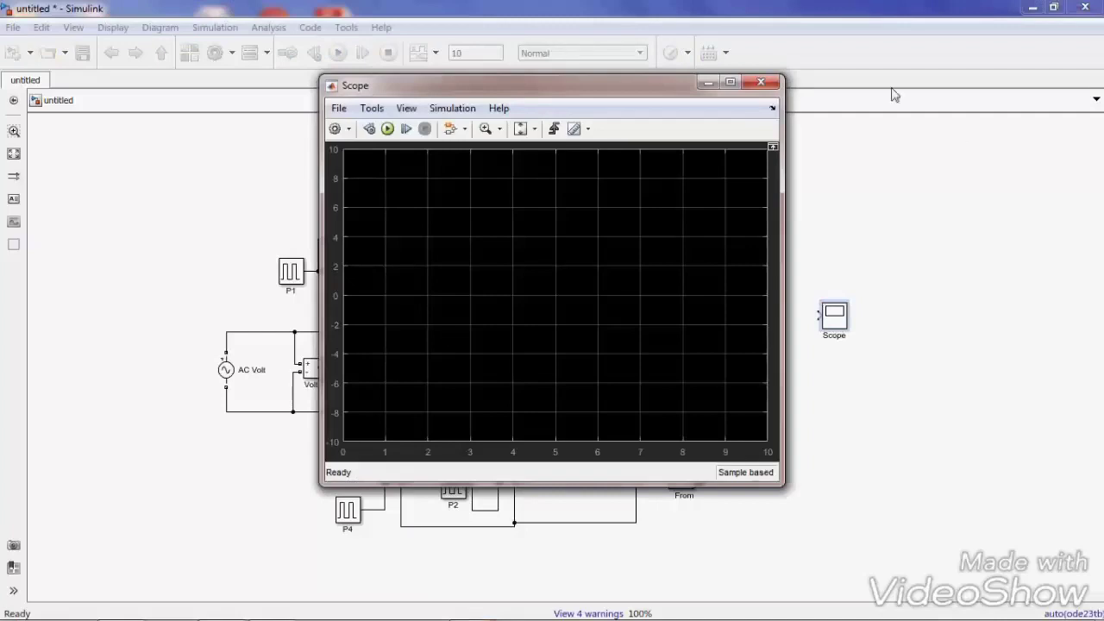
pyautogui.click(335, 129)
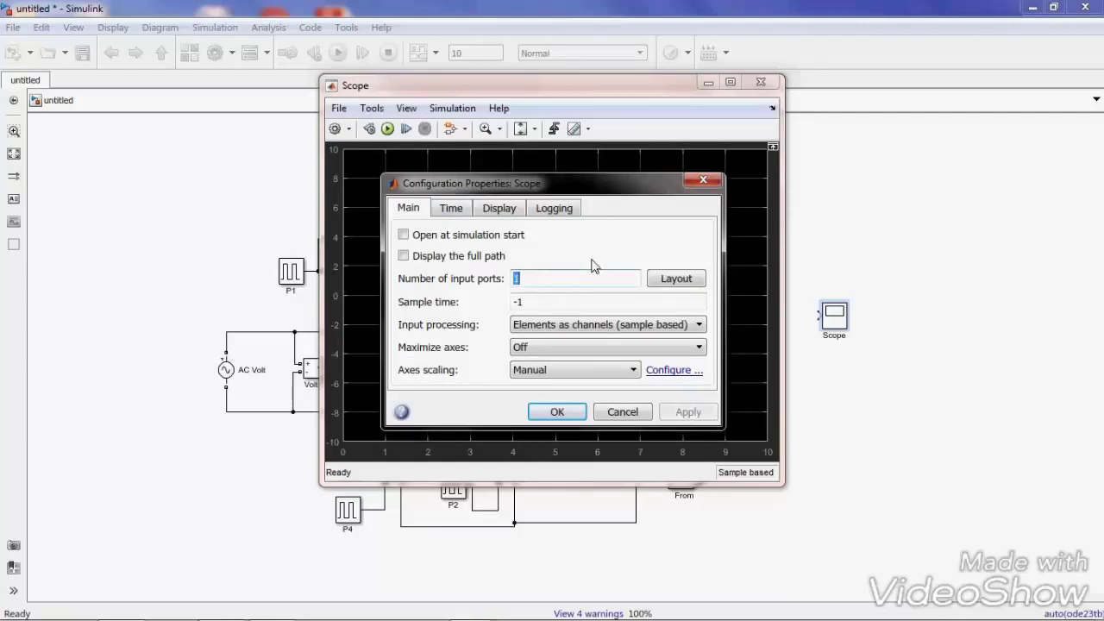
pyautogui.write('5')
pyautogui.click(676, 279)
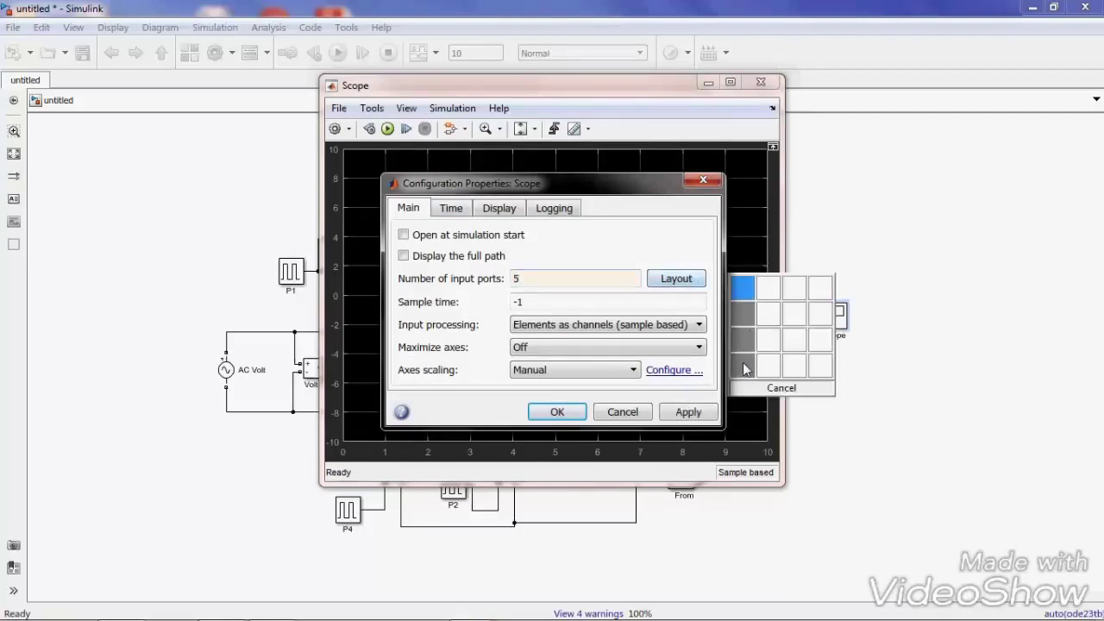
pyautogui.click(746, 370)
pyautogui.click(687, 411)
pyautogui.click(557, 411)
# - Stretch the Scope block into a tall rectangle and move it farther away from the load circuit
pyautogui.click(834, 321)
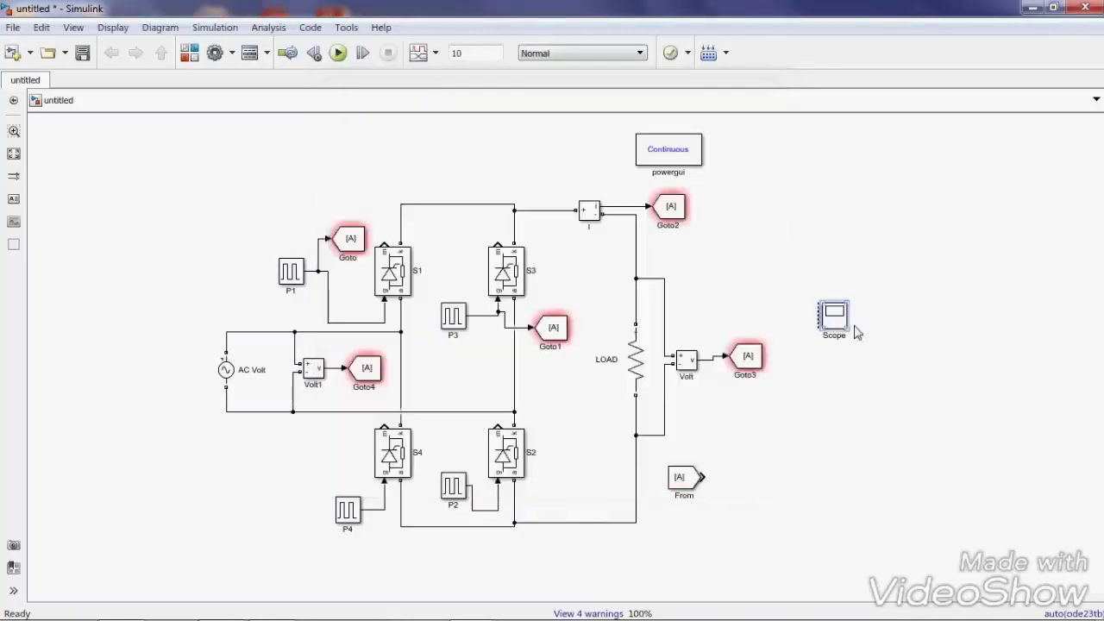
pyautogui.moveTo(855, 333); pyautogui.dragTo(864, 509)
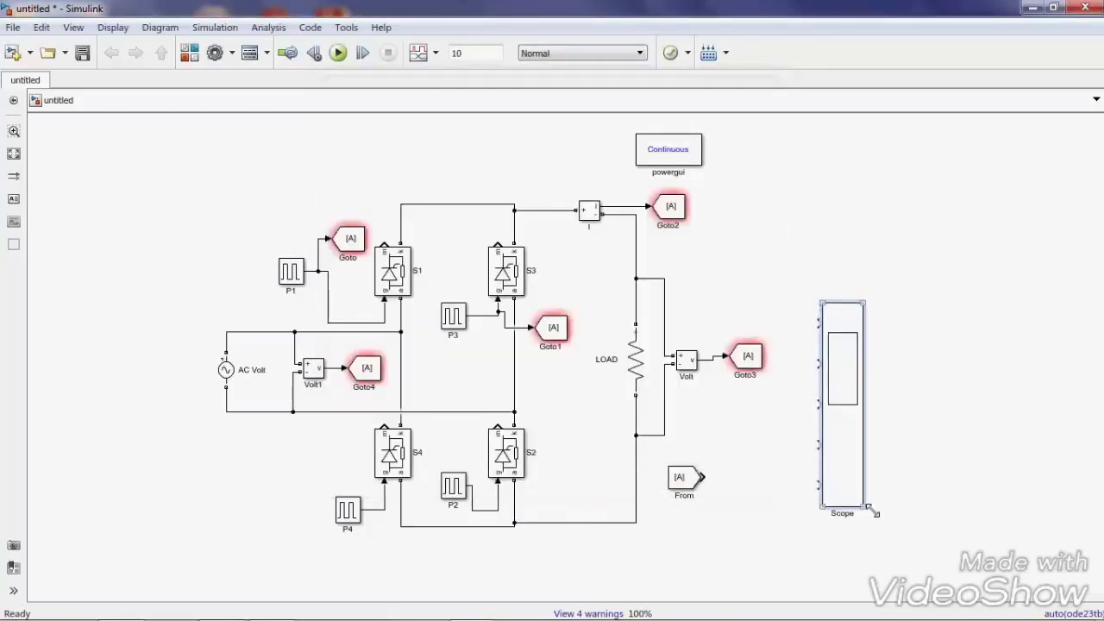
pyautogui.moveTo(852, 407); pyautogui.dragTo(962, 343)
# - Place five From blocks in a column beside the Scope and wire each one to its own Scope input
pyautogui.moveTo(690, 481); pyautogui.dragTo(863, 439)
pyautogui.click(890, 295)
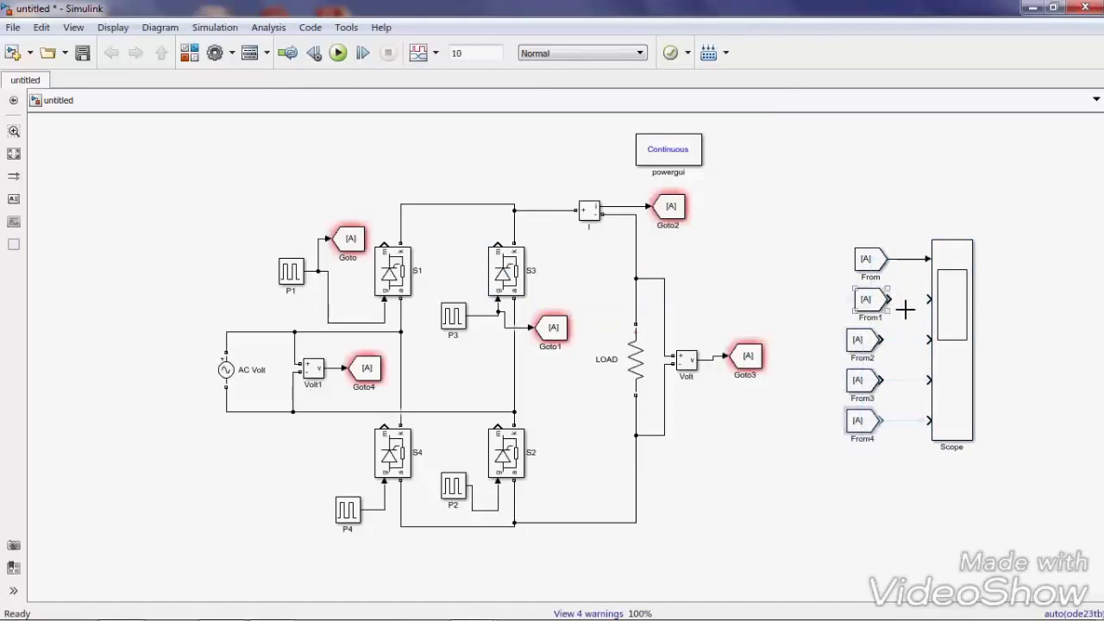
pyautogui.moveTo(888, 299); pyautogui.dragTo(940, 306)
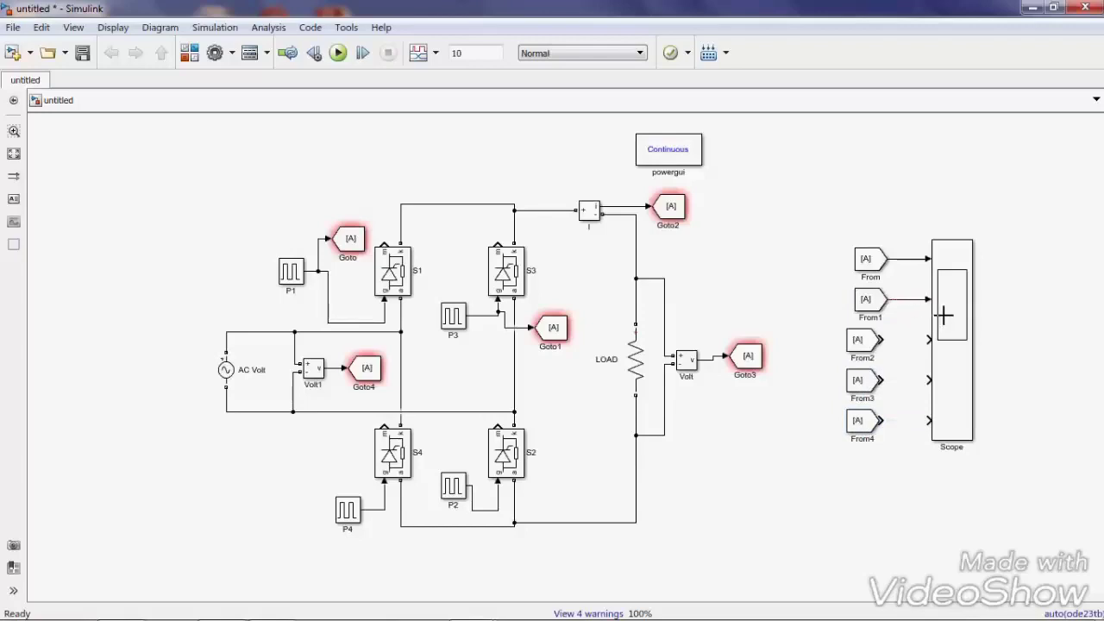
pyautogui.moveTo(883, 341); pyautogui.dragTo(937, 361)
pyautogui.moveTo(880, 380); pyautogui.dragTo(942, 395)
pyautogui.moveTo(892, 421); pyautogui.dragTo(947, 424)
# - Set the tag of the Goto block fed by pulse generator P1 to P1
pyautogui.click(873, 259)
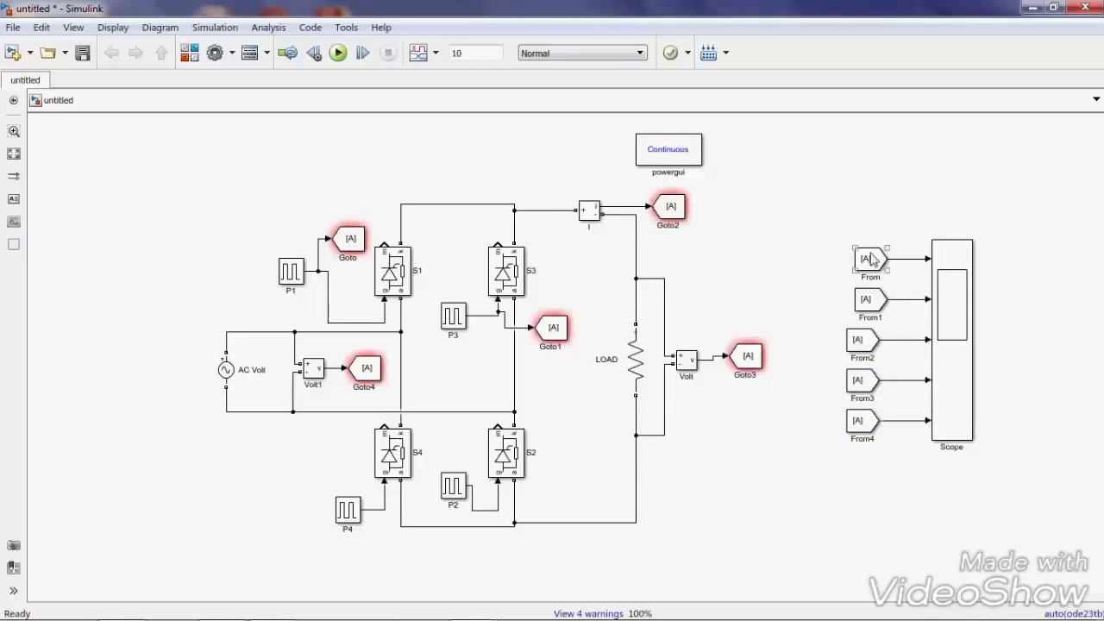
pyautogui.click(362, 242)
pyautogui.doubleClick(362, 243)
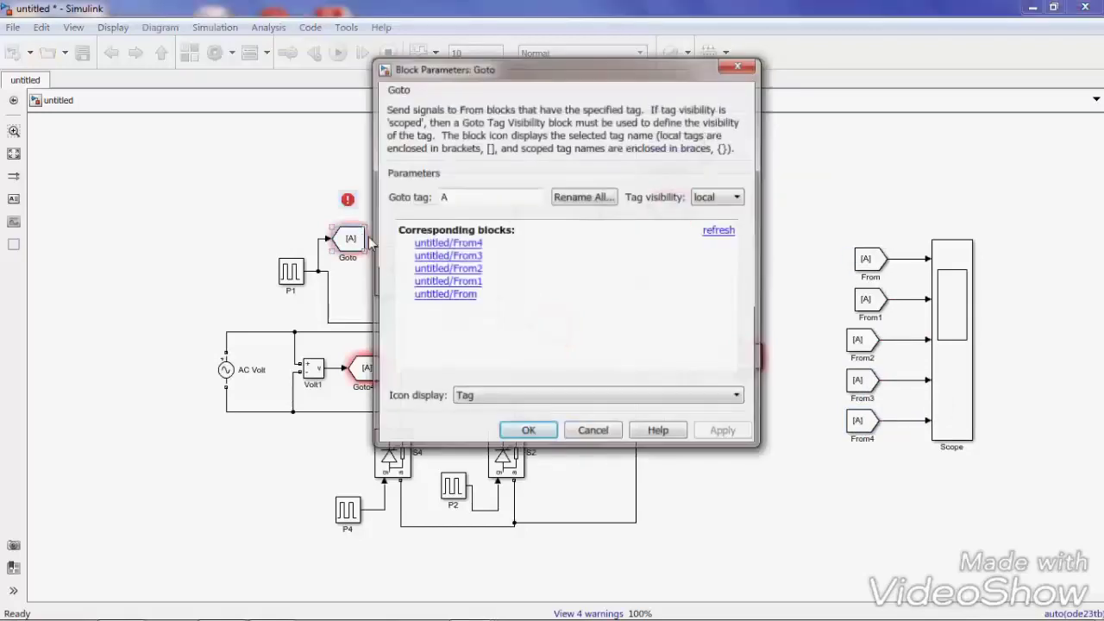
pyautogui.write('P1')
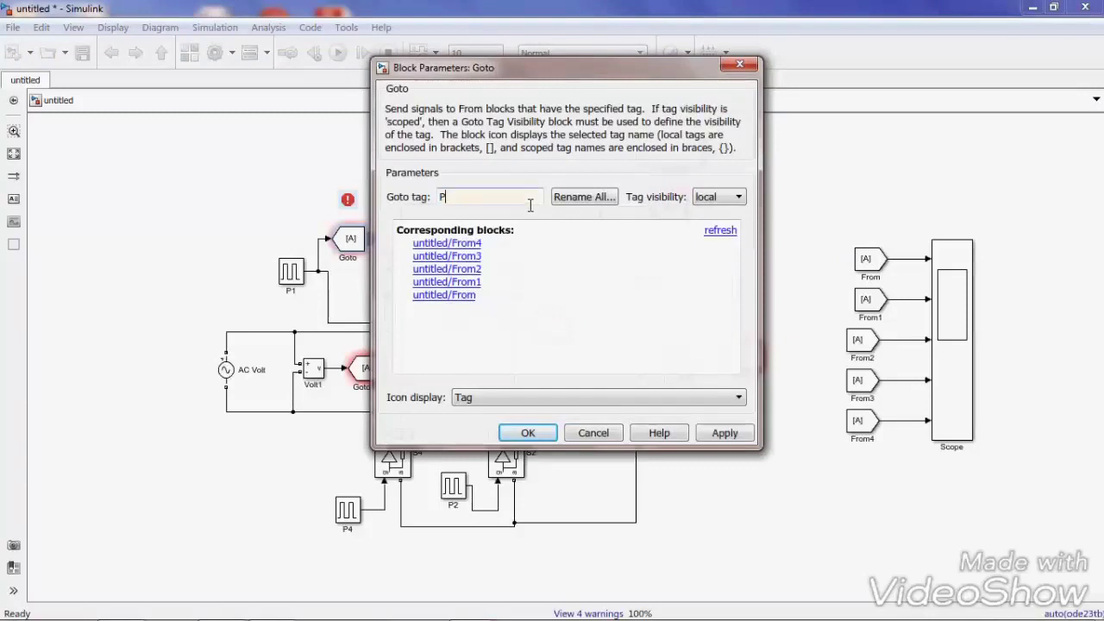
pyautogui.click(740, 436)
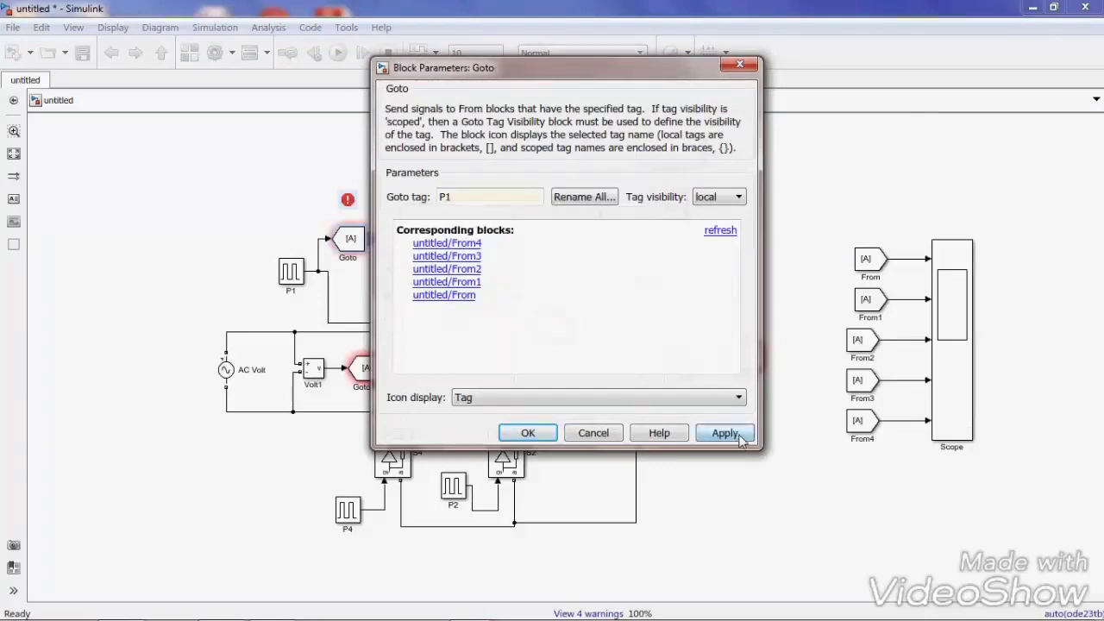
pyautogui.click(539, 439)
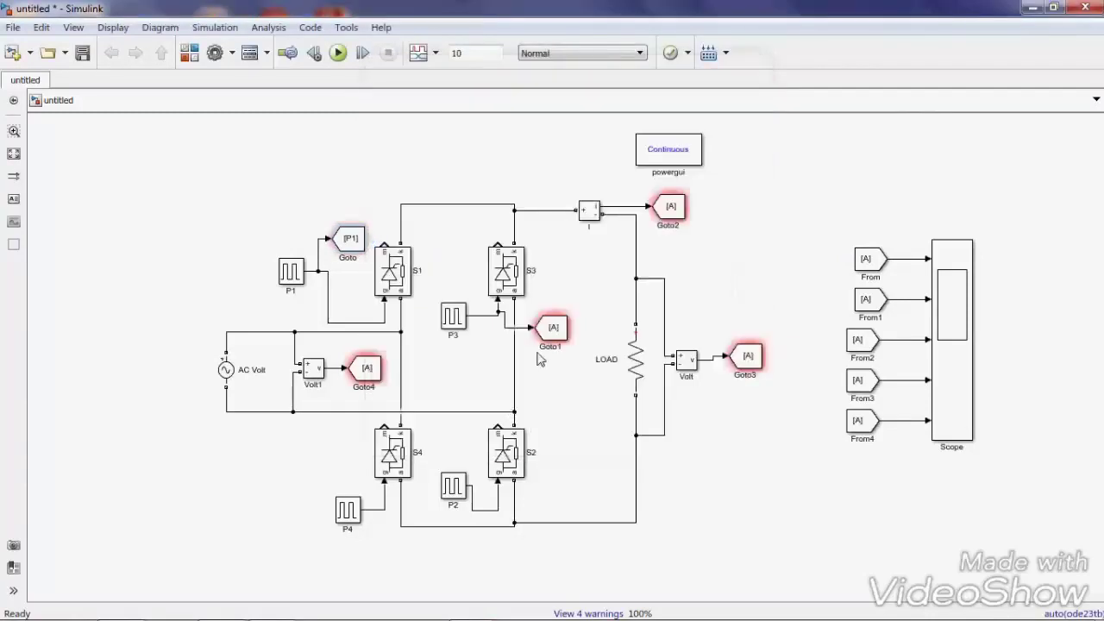
# - Set the tag of Goto1, the Goto block fed by pulse generator P3, to P3
pyautogui.doubleClick(554, 330)
pyautogui.doubleClick(695, 296)
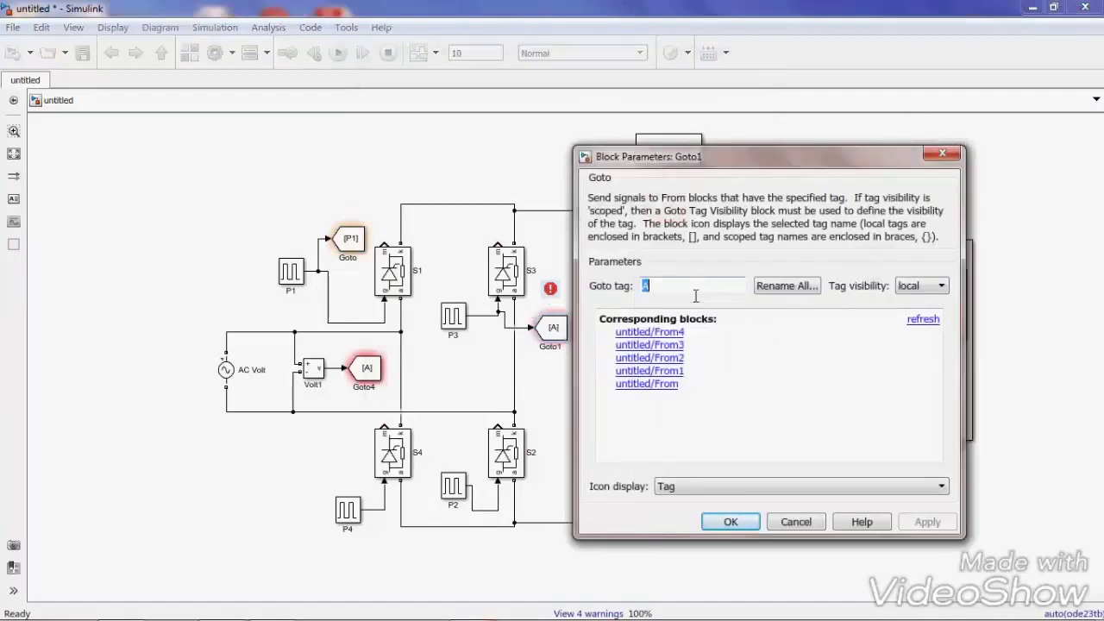
pyautogui.write('P3')
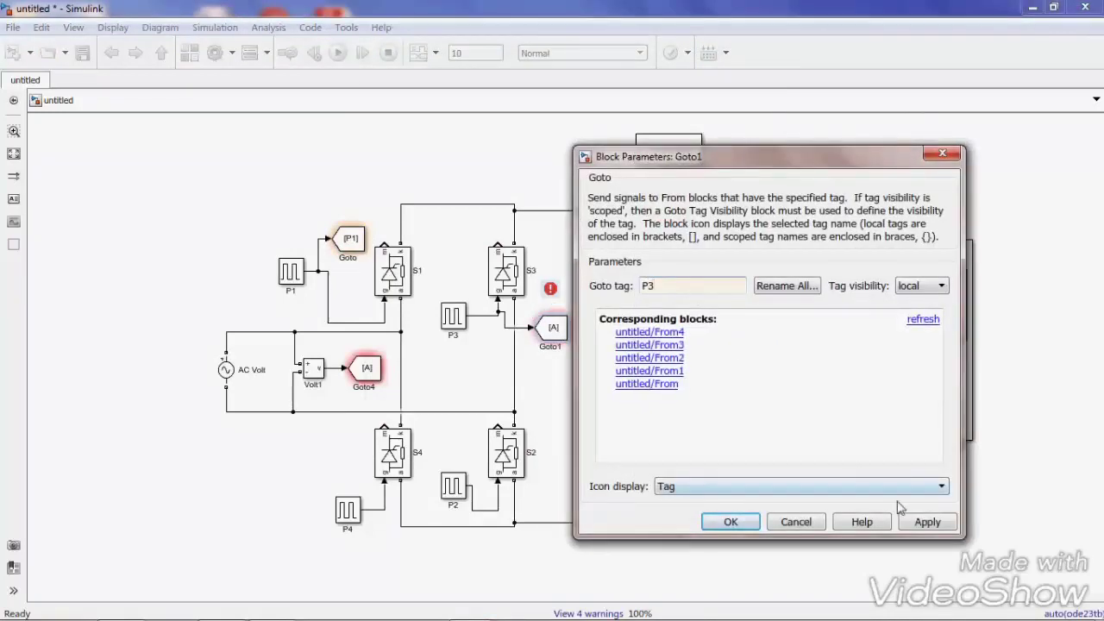
pyautogui.click(927, 522)
pyautogui.click(731, 522)
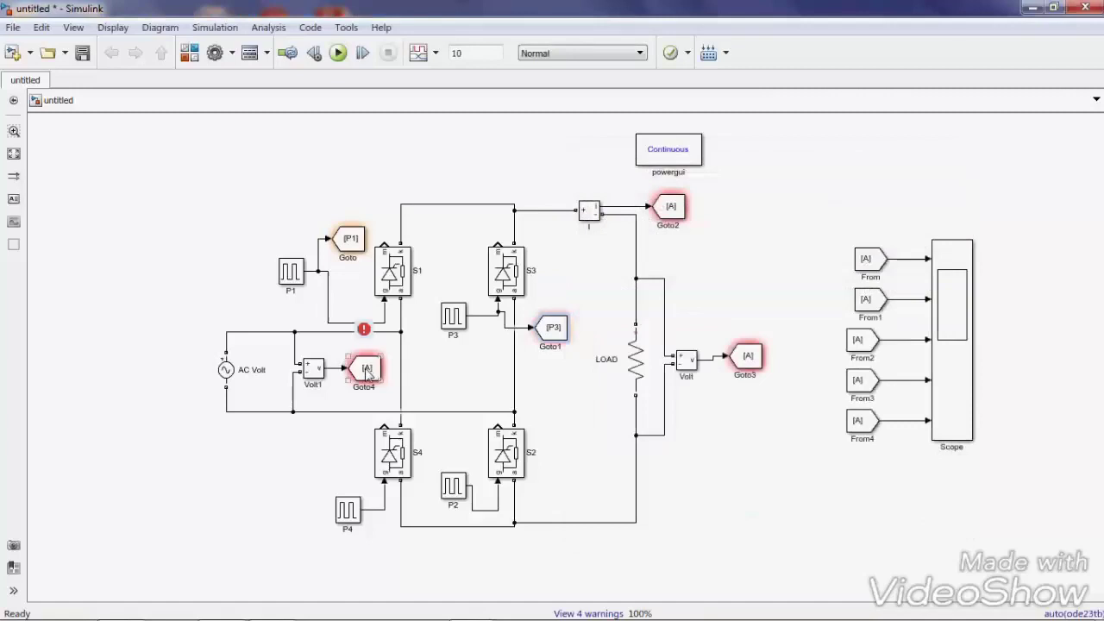
# - Set the tag of Goto4, connected to the source voltage measurement Volt1, to IN_V
pyautogui.doubleClick(366, 369)
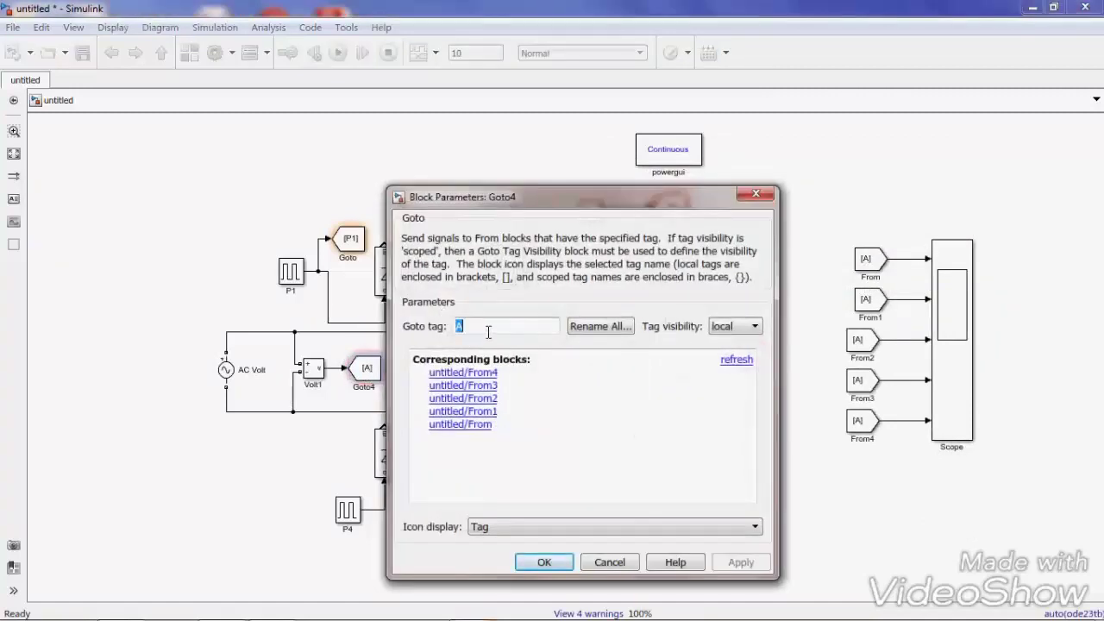
pyautogui.press('BackSpace')
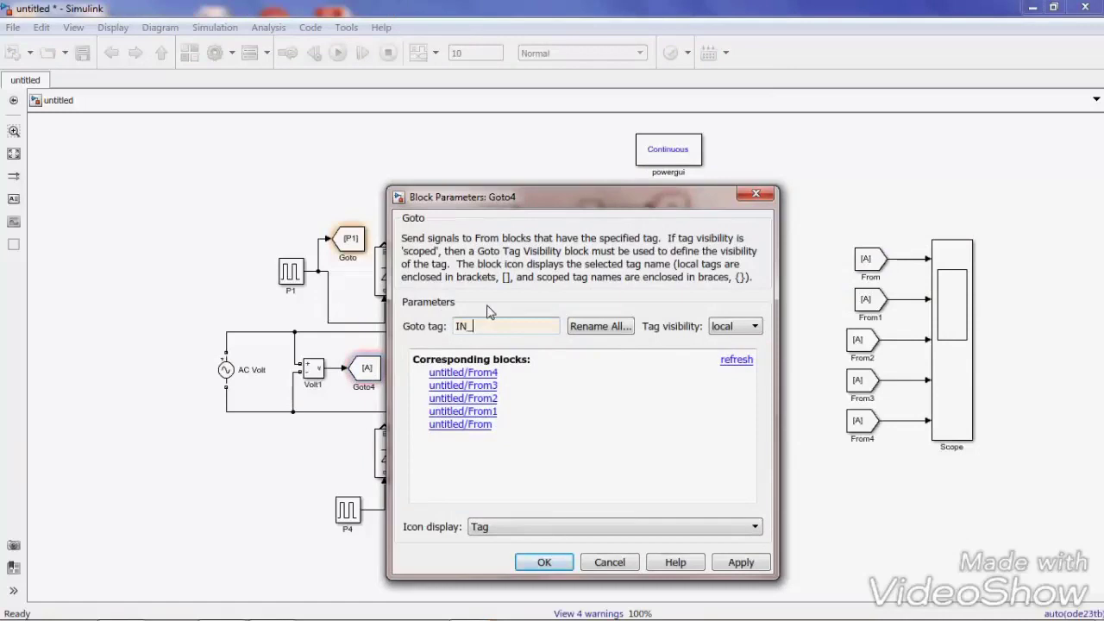
pyautogui.click(739, 562)
pyautogui.click(552, 564)
# - Set the tag of Goto3, connected to the load voltage measurement Volt, to OUT_V
pyautogui.doubleClick(746, 357)
pyautogui.doubleClick(487, 315)
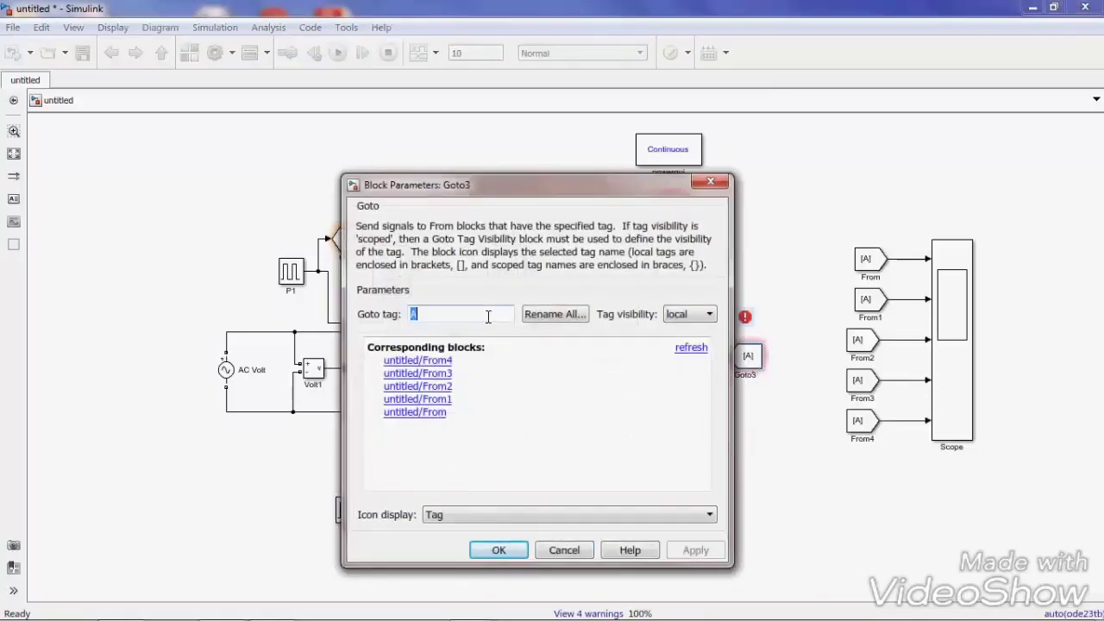
pyautogui.write('OU')
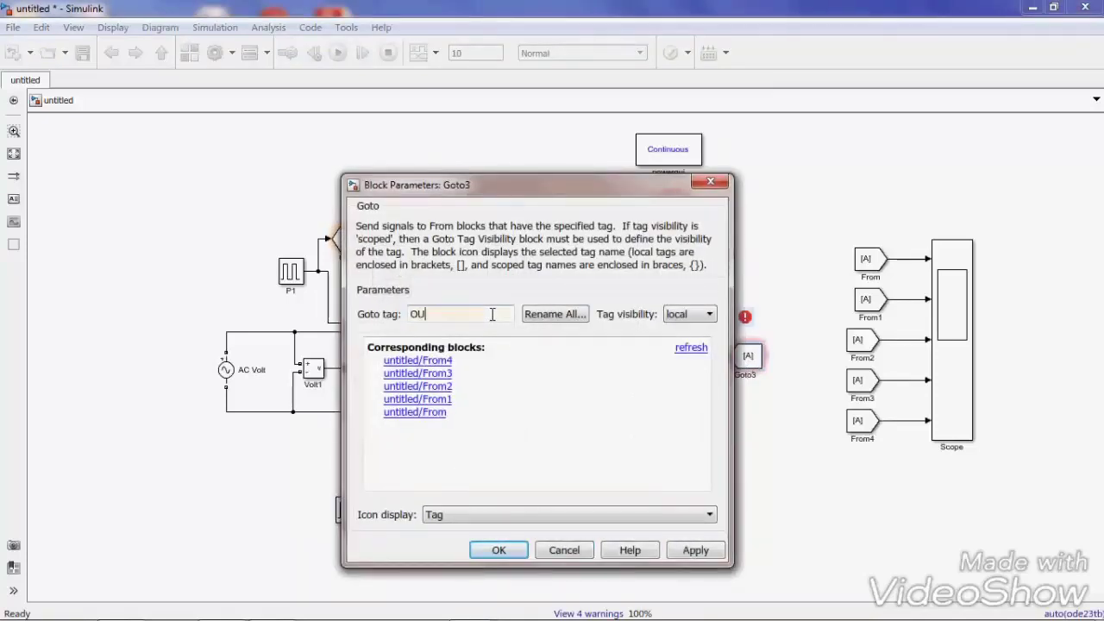
pyautogui.write('T_V')
pyautogui.click(695, 552)
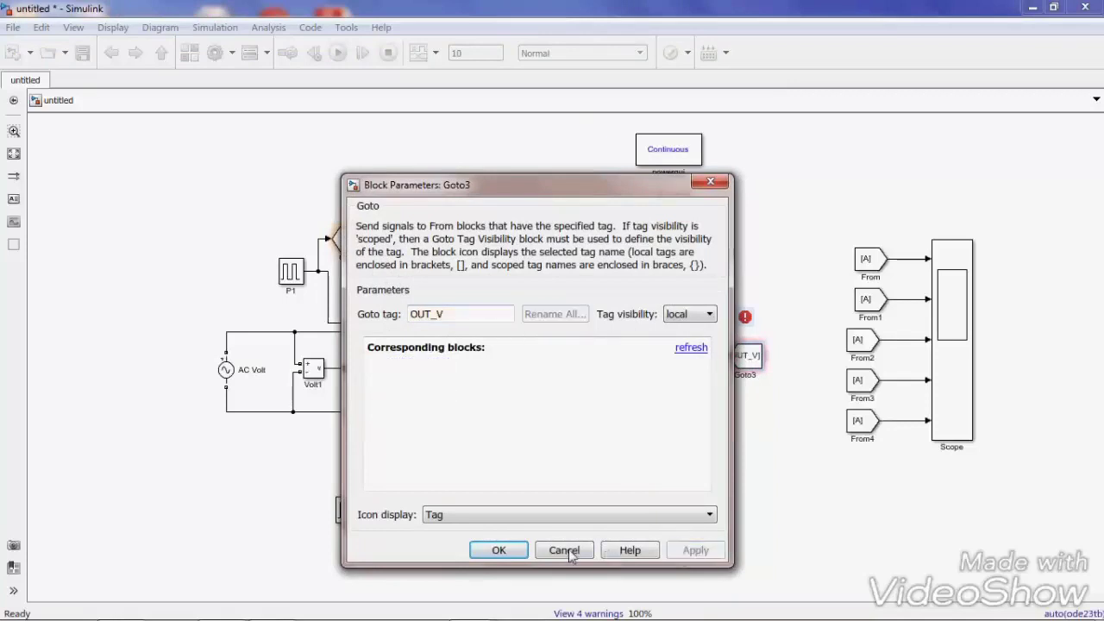
pyautogui.click(509, 556)
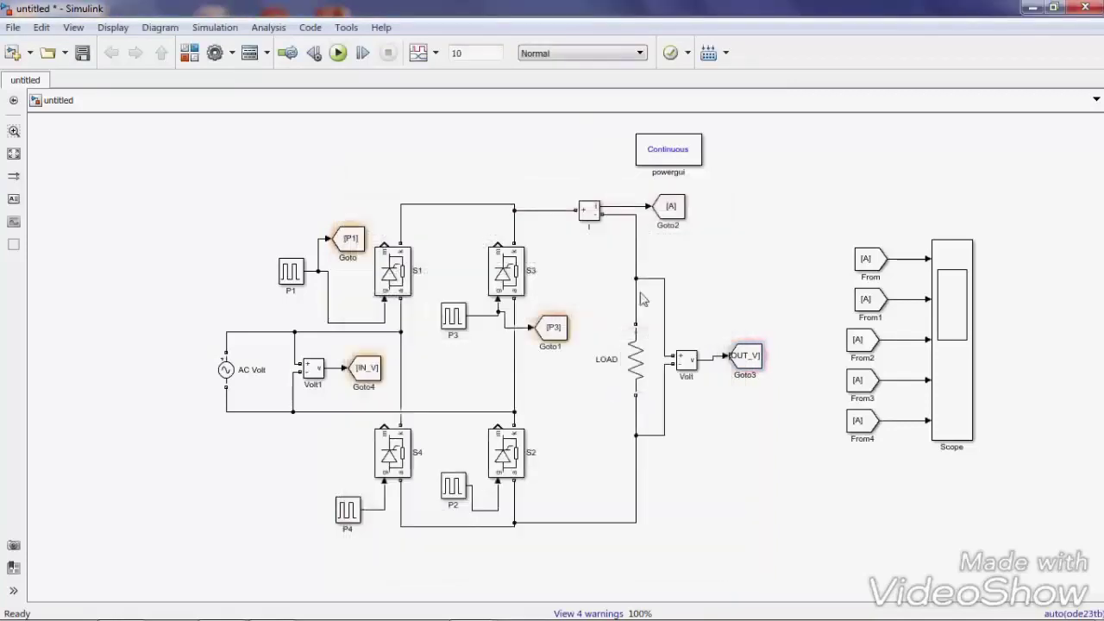
# - Set the tag of Goto2, connected to the current measurement I, to OUT_I
pyautogui.doubleClick(670, 207)
pyautogui.doubleClick(785, 166)
pyautogui.write('OUT')
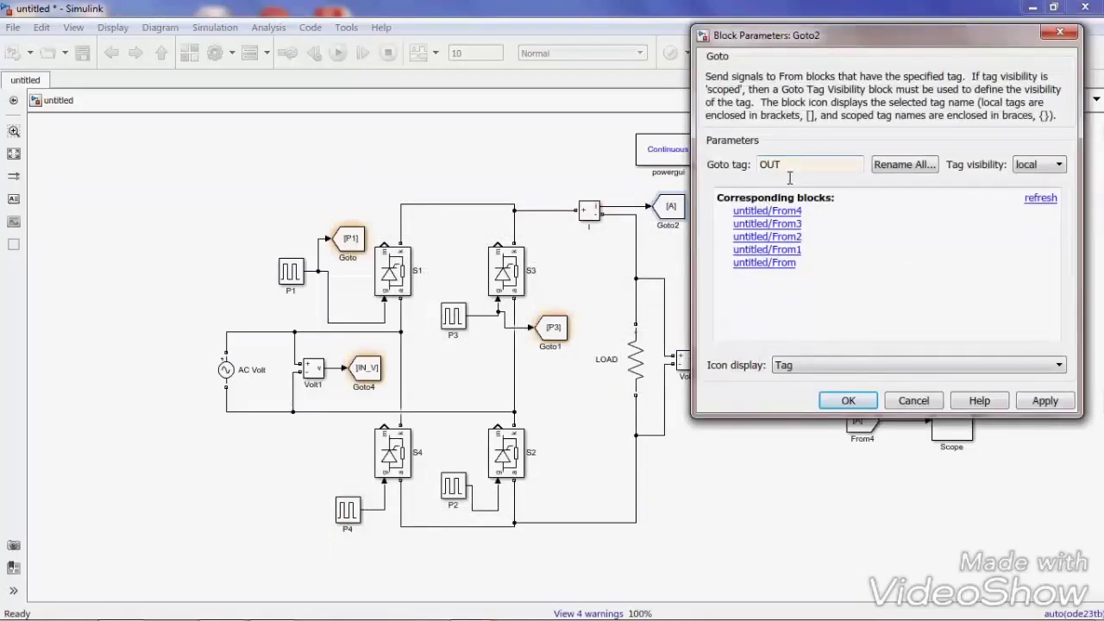
pyautogui.write('_I')
pyautogui.click(1020, 405)
pyautogui.click(848, 400)
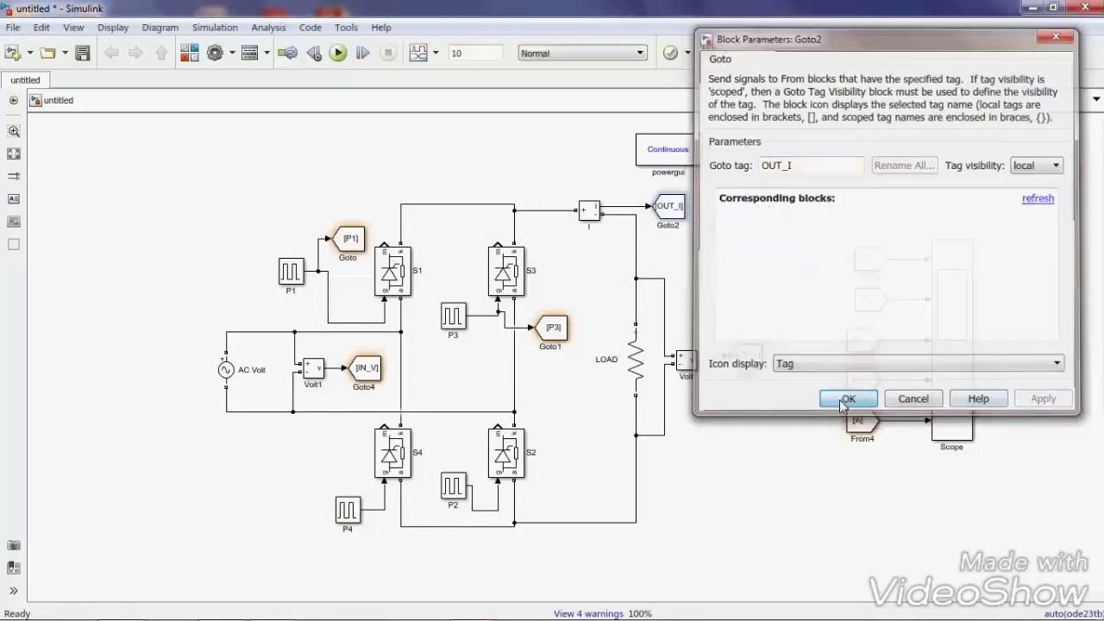
# - Update the available tags in the From block on the first Scope input and assign it the tag IN_V
pyautogui.click(868, 262)
pyautogui.doubleClick(861, 263)
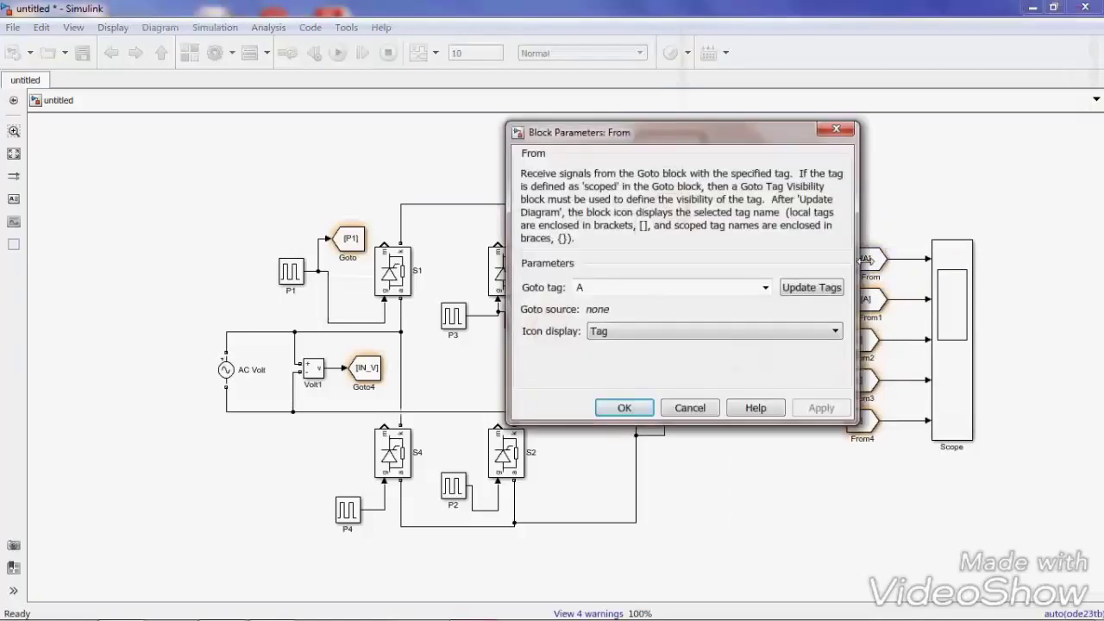
pyautogui.click(831, 290)
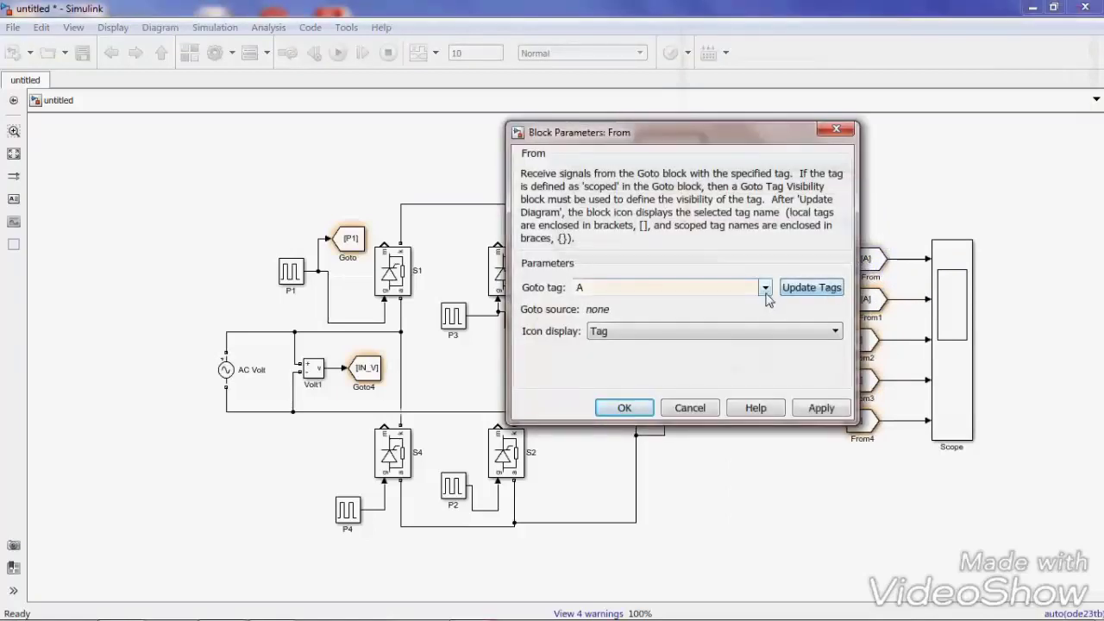
pyautogui.click(765, 288)
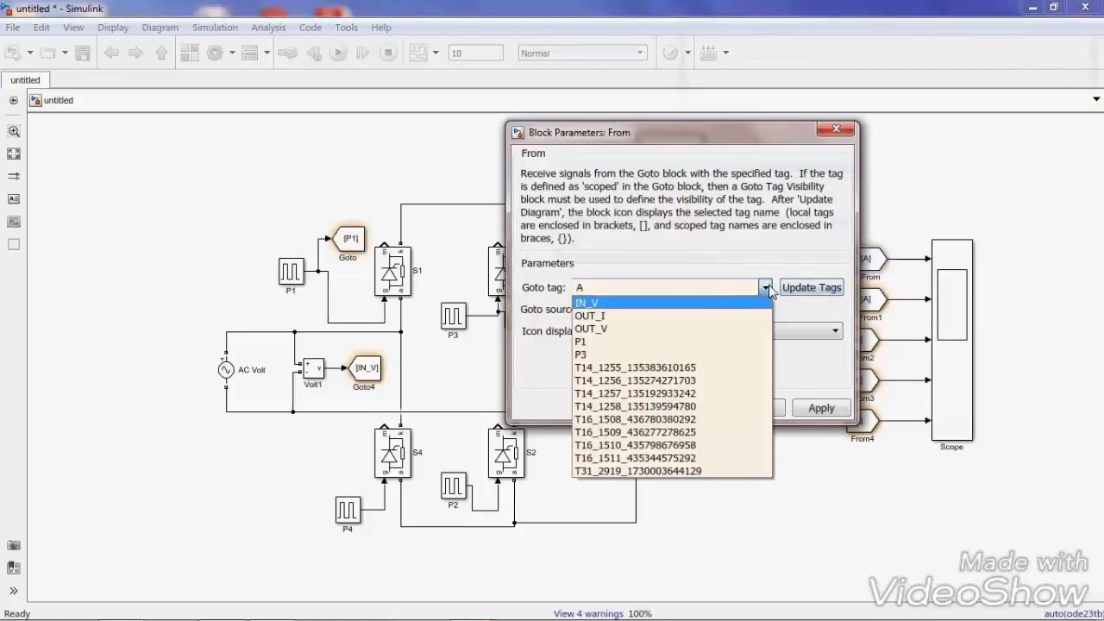
pyautogui.click(715, 304)
pyautogui.click(822, 409)
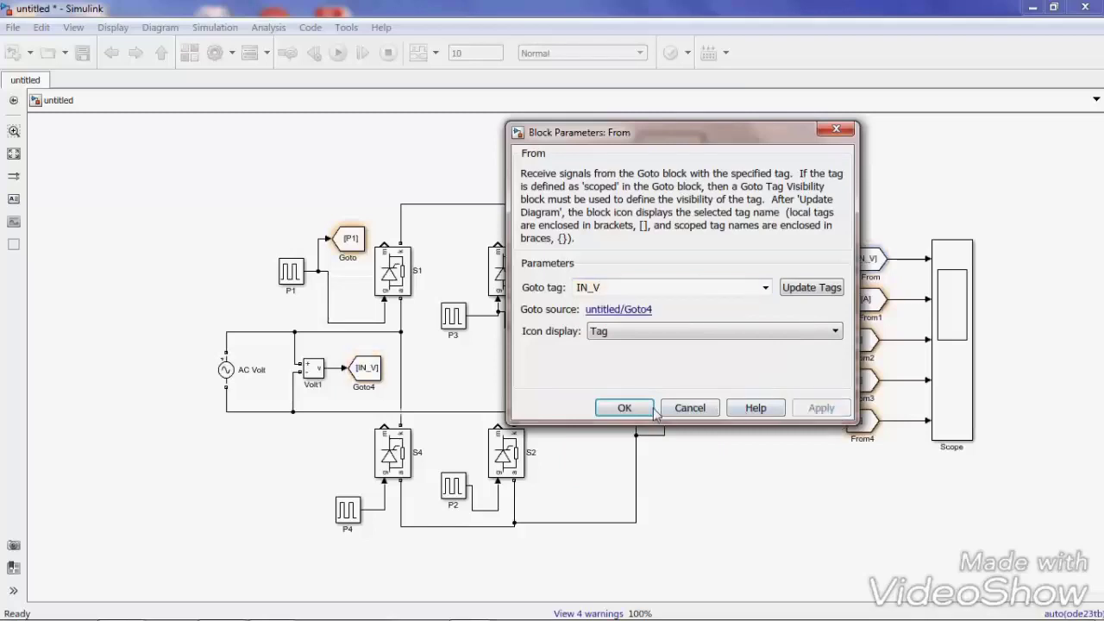
pyautogui.click(653, 411)
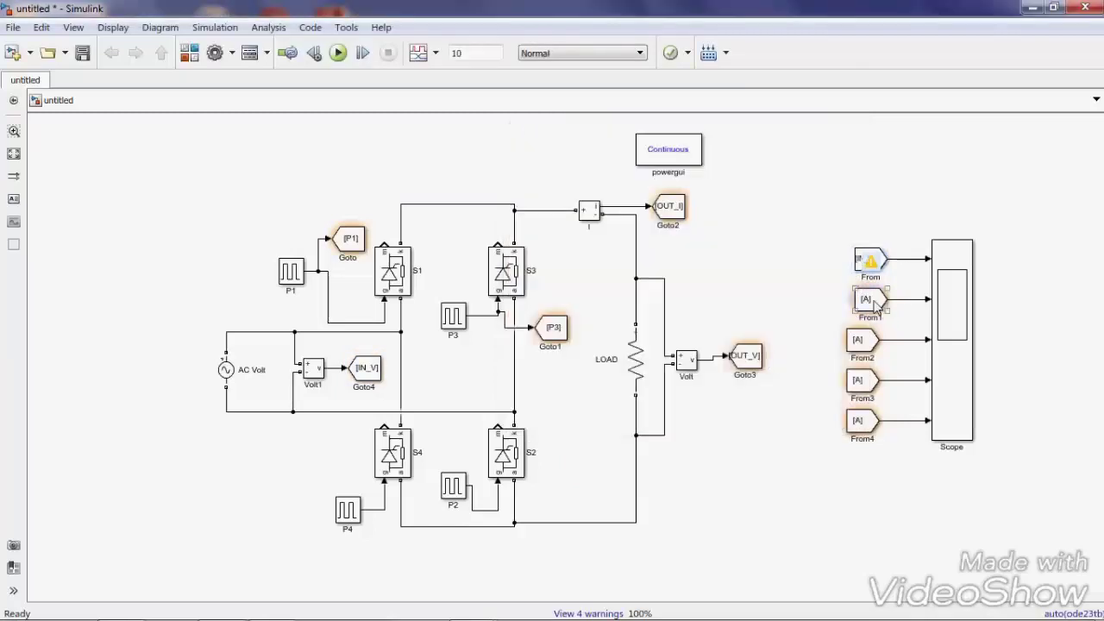
# - Update the tags in From1, on the second Scope input, and assign it the tag OUT_V
pyautogui.doubleClick(871, 301)
pyautogui.click(821, 328)
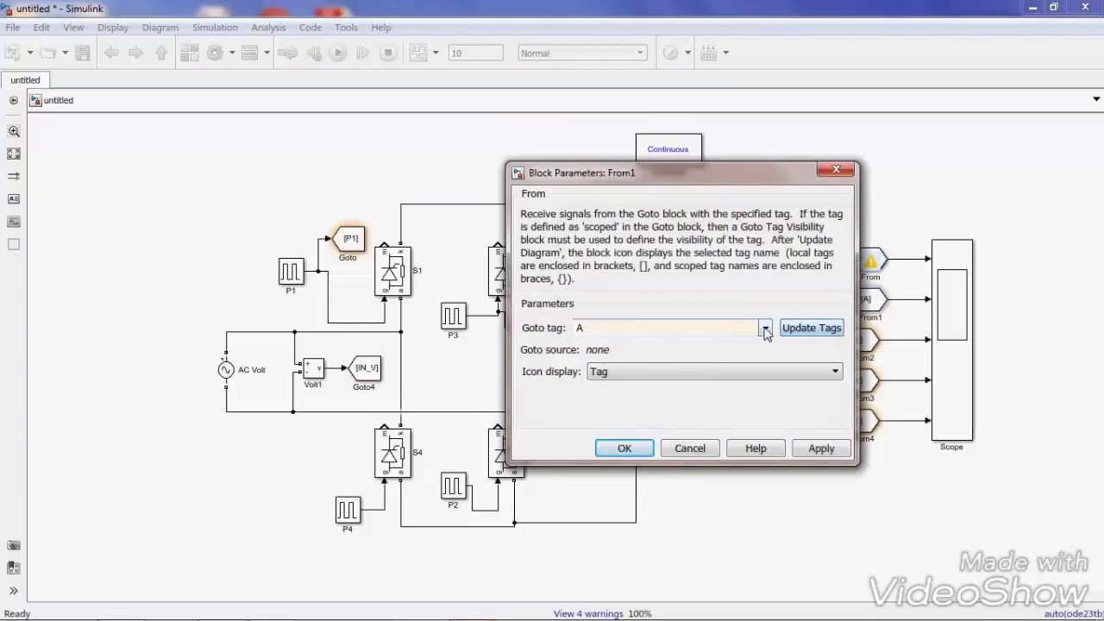
pyautogui.click(765, 328)
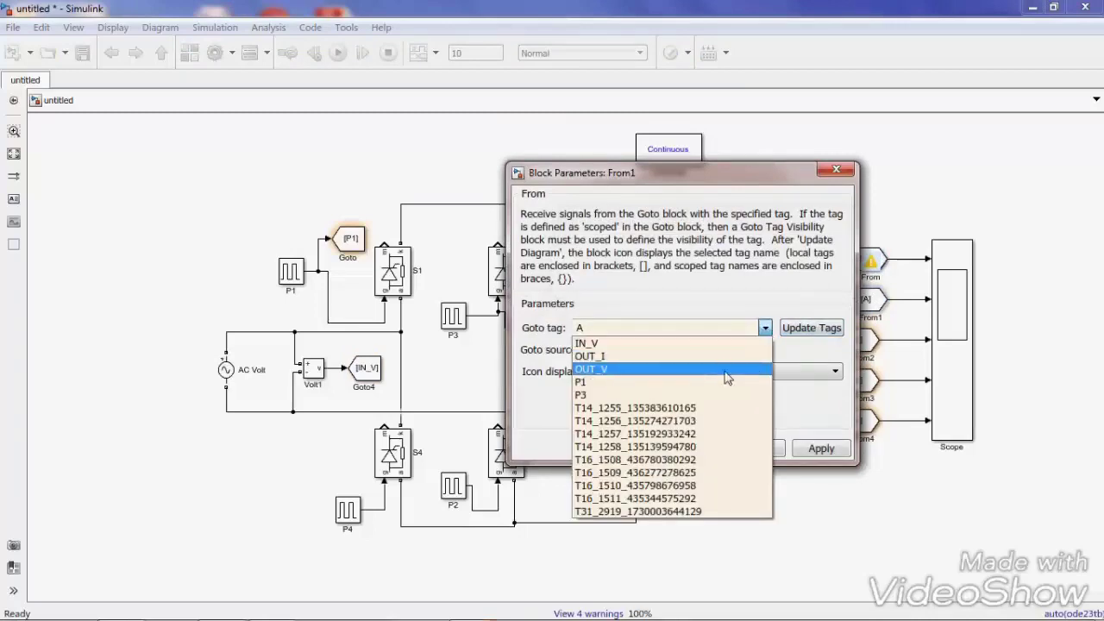
pyautogui.click(725, 369)
pyautogui.click(822, 448)
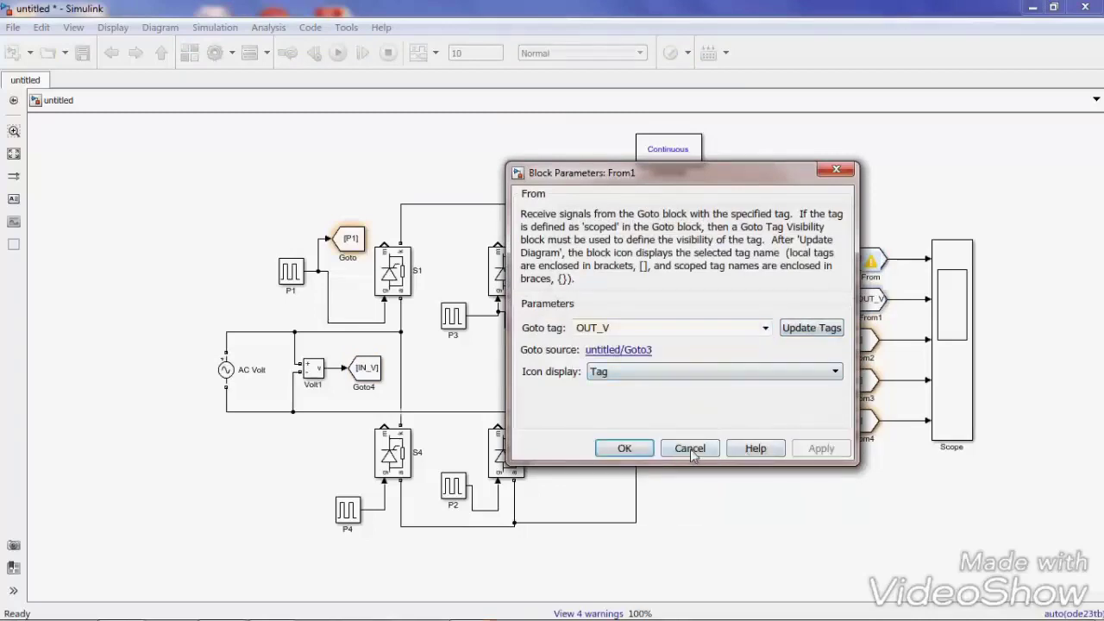
pyautogui.click(625, 447)
# - Update the tags in From2, on the third Scope input, and assign it the tag OUT_I
pyautogui.click(864, 349)
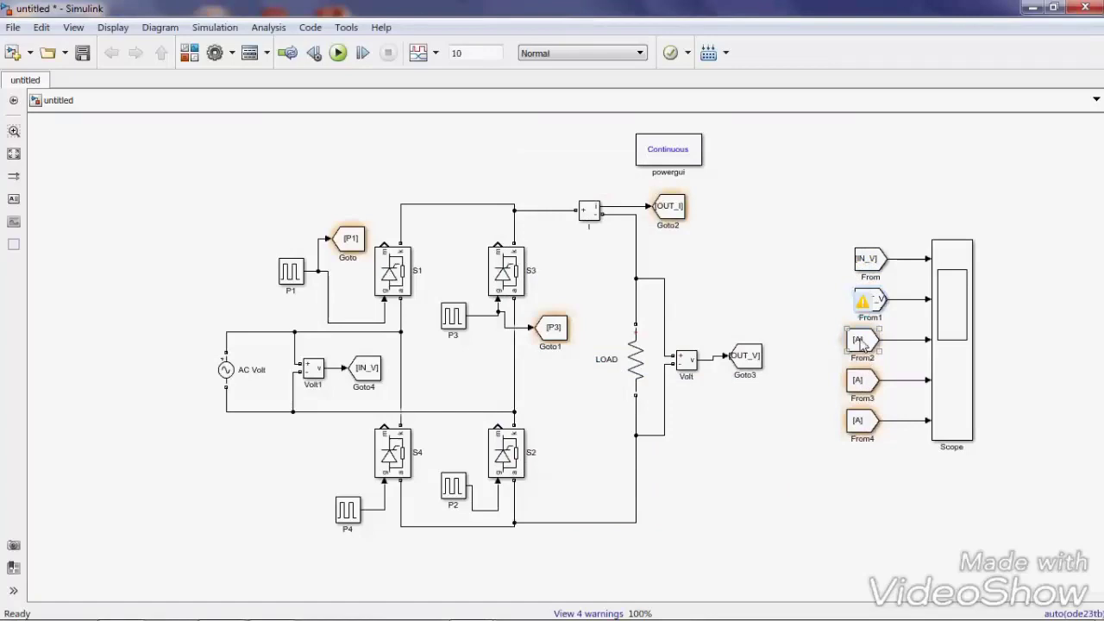
pyautogui.doubleClick(862, 343)
pyautogui.click(815, 369)
pyautogui.click(756, 369)
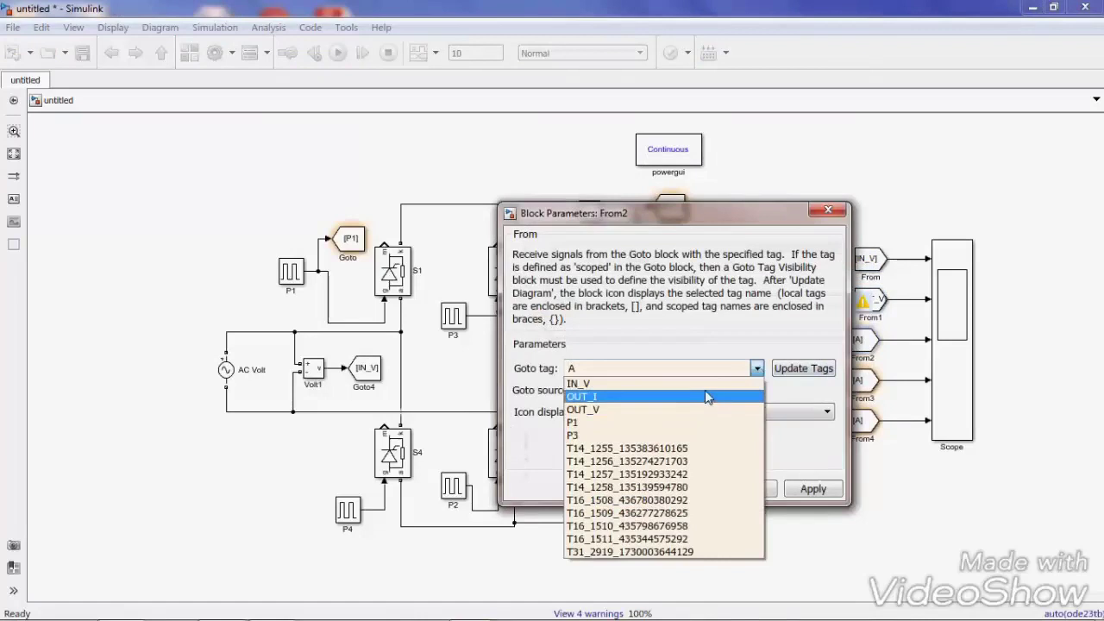
pyautogui.click(705, 396)
pyautogui.click(813, 489)
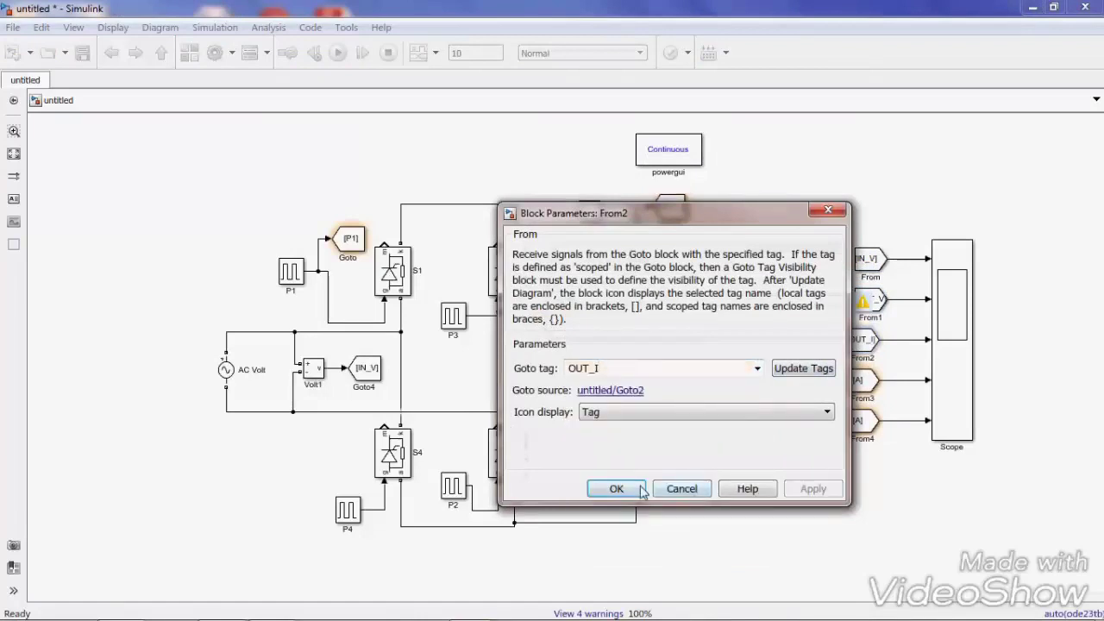
pyautogui.click(635, 488)
# - Update the tags in From3, on the fourth Scope input, and assign it the tag P1
pyautogui.doubleClick(863, 383)
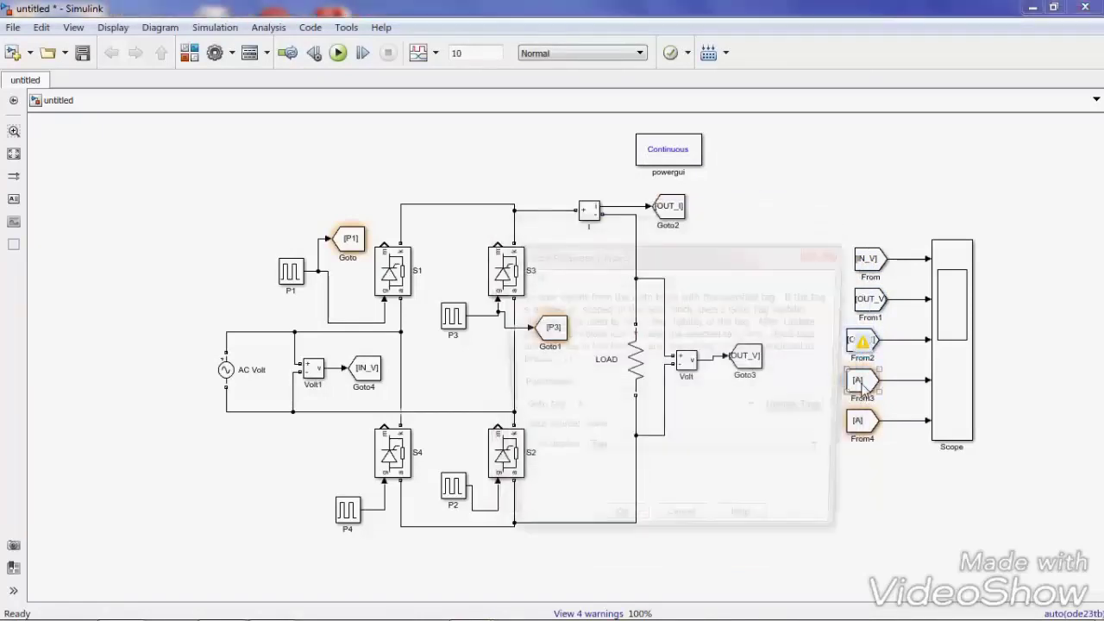
pyautogui.click(821, 408)
pyautogui.click(757, 409)
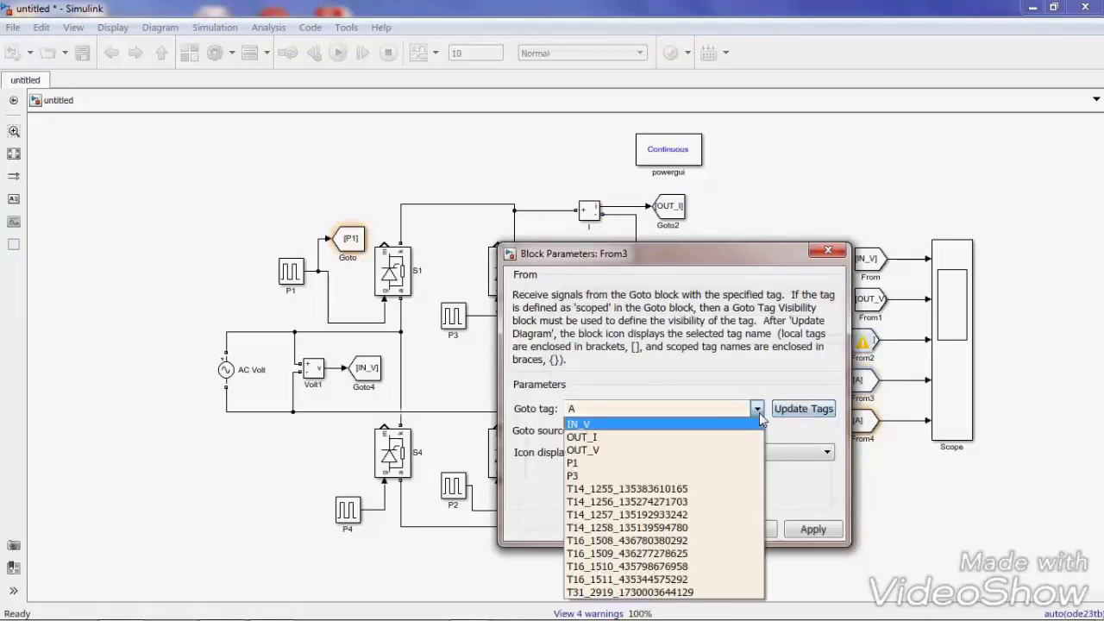
pyautogui.click(696, 466)
pyautogui.click(812, 530)
pyautogui.click(616, 529)
# - Update the tags in From4, on the fifth Scope input, and assign it the tag P3
pyautogui.doubleClick(864, 422)
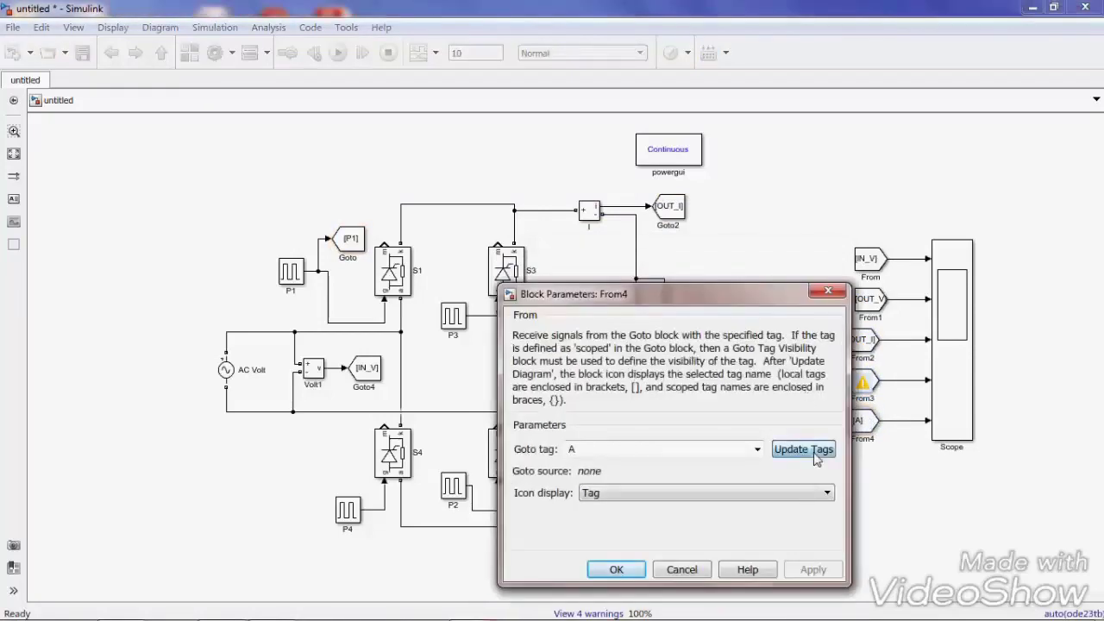
pyautogui.click(816, 459)
pyautogui.click(757, 450)
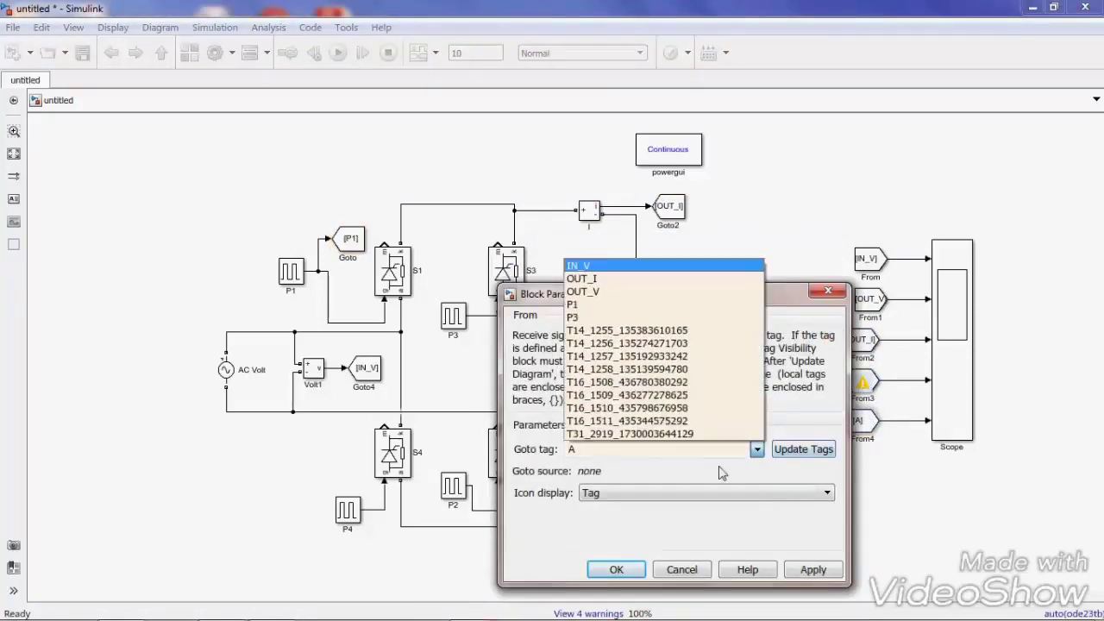
pyautogui.click(627, 319)
pyautogui.click(813, 569)
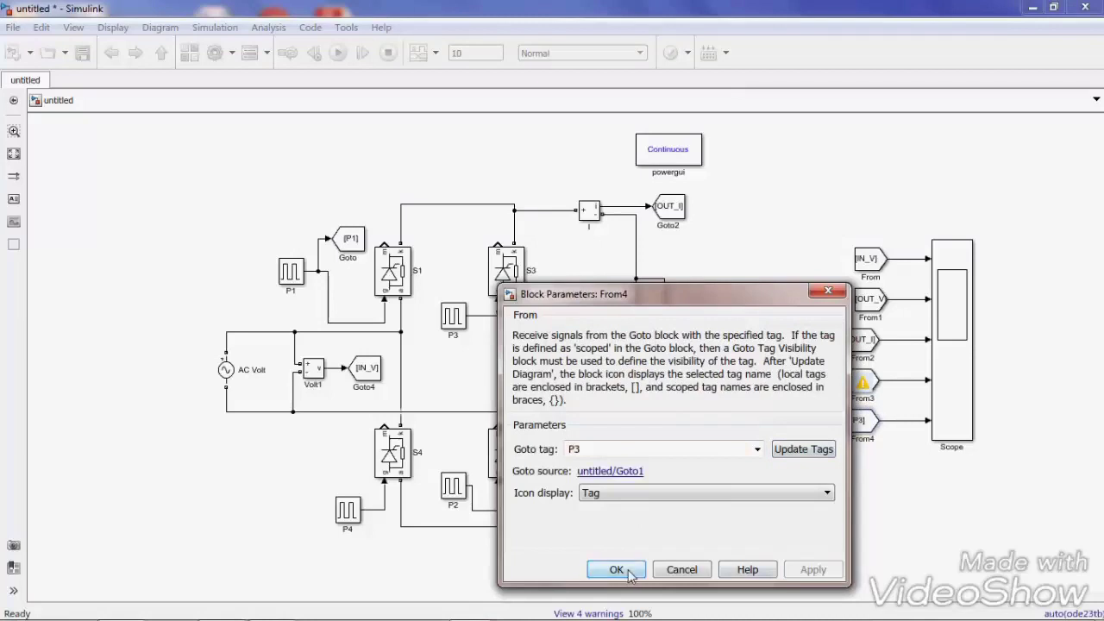
pyautogui.click(616, 570)
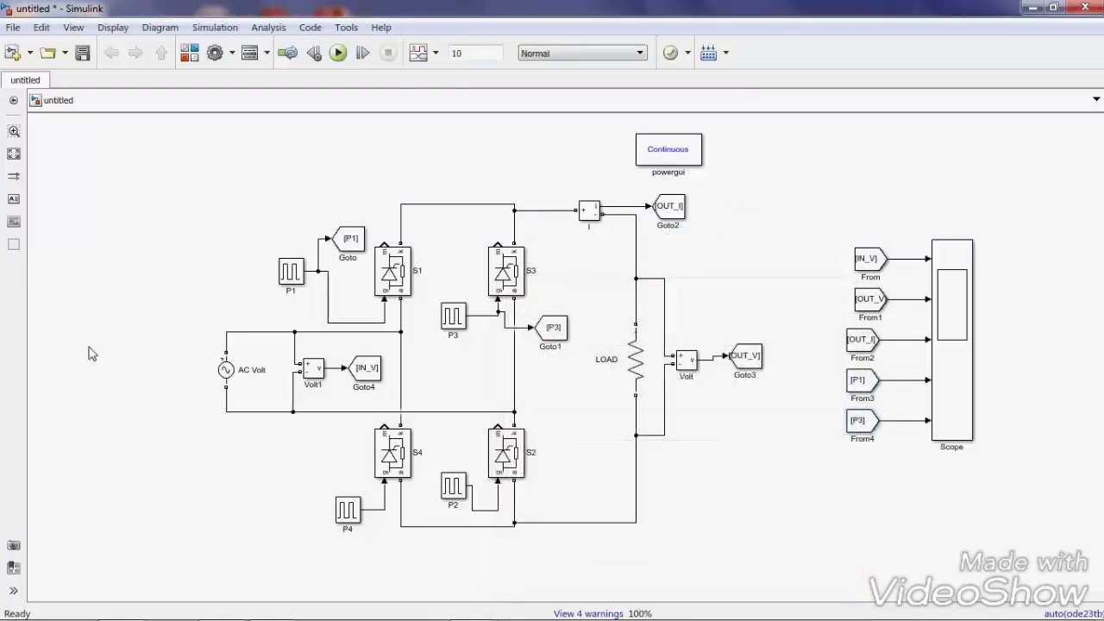
# - Set the AC Volt source's peak amplitude to 230 V and its frequency to 50 Hz
pyautogui.doubleClick(226, 371)
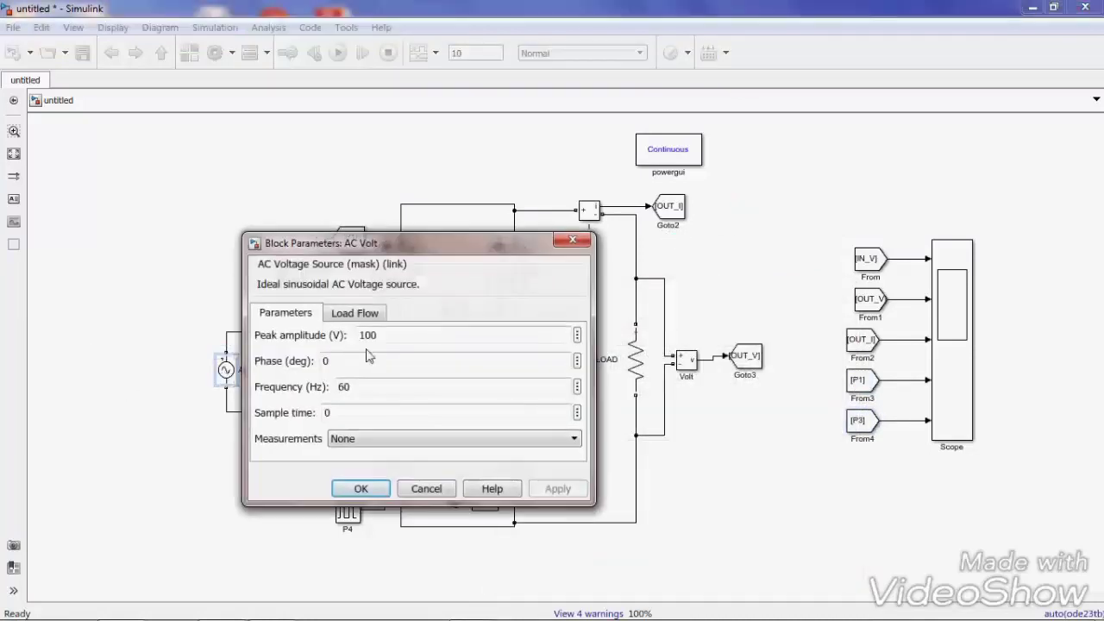
pyautogui.doubleClick(413, 339)
pyautogui.write('230')
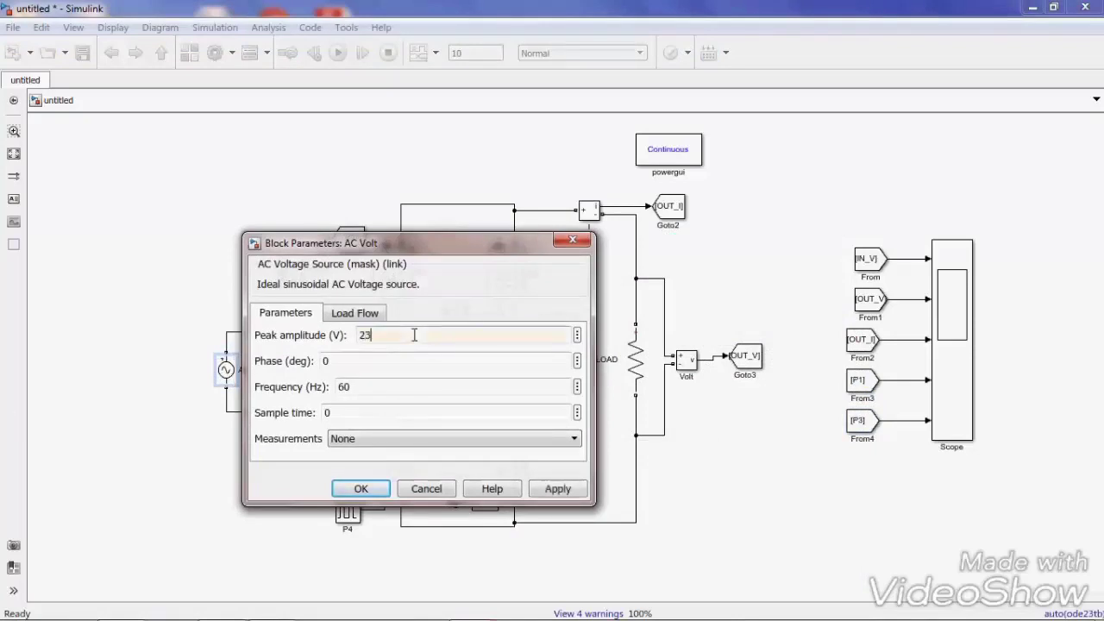
pyautogui.doubleClick(383, 395)
pyautogui.write('50')
pyautogui.click(559, 489)
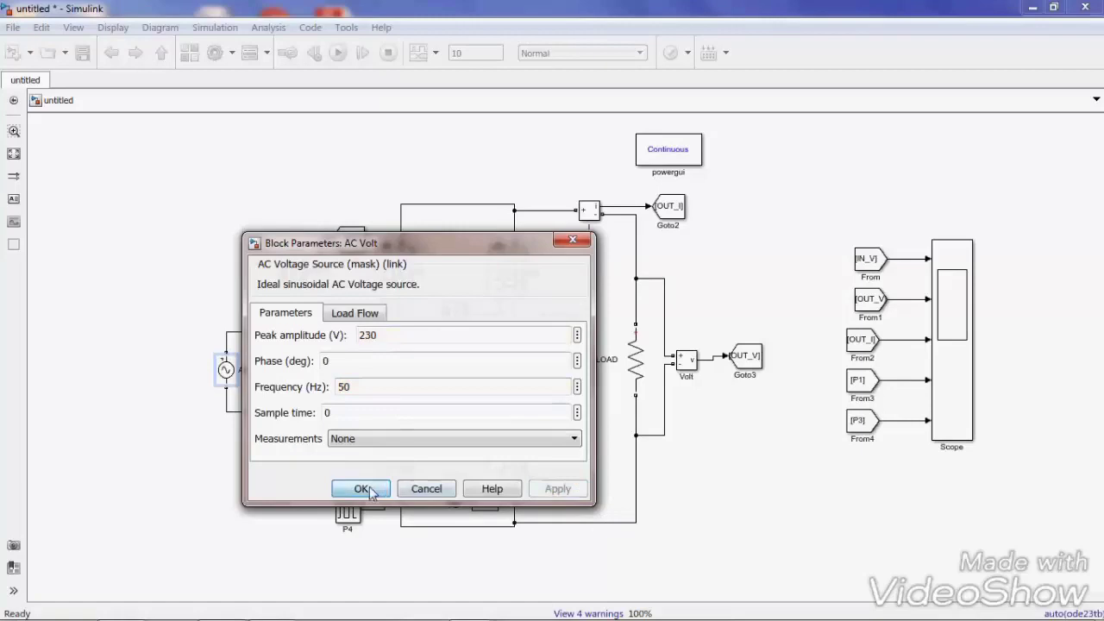
pyautogui.click(362, 489)
# - Check the LOAD block's branch type and resistance settings
pyautogui.click(635, 366)
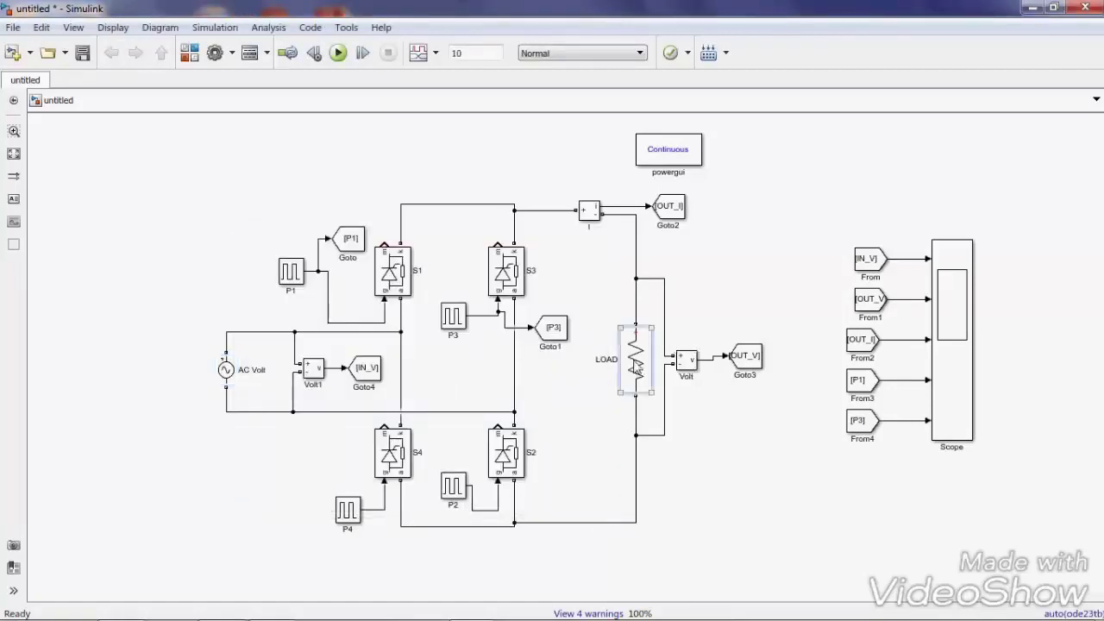
pyautogui.doubleClick(635, 366)
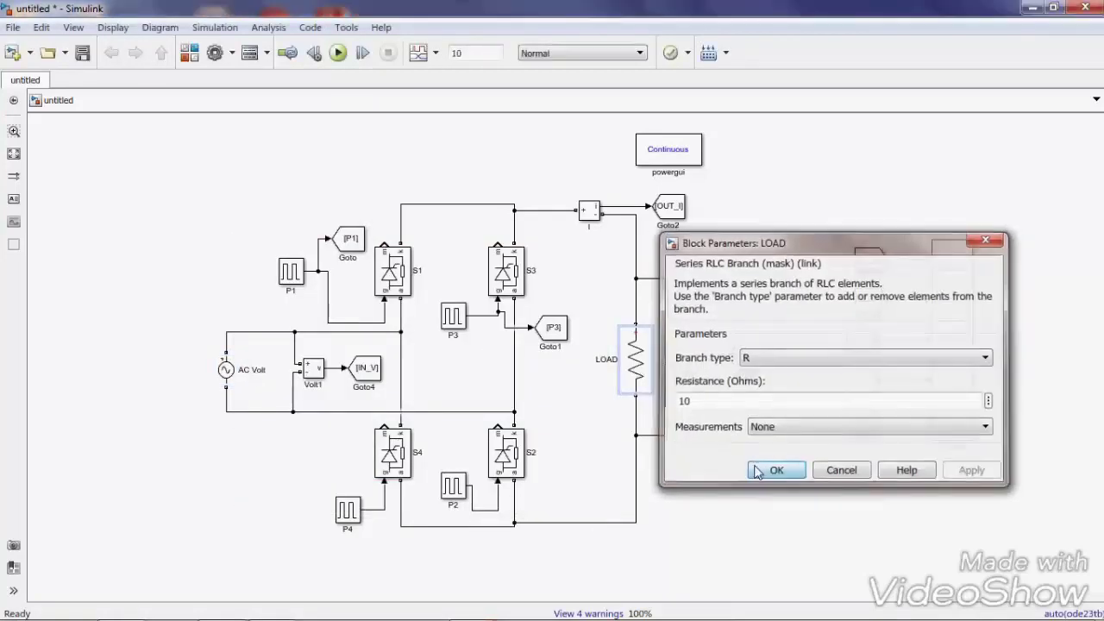
pyautogui.click(756, 471)
# - Move the powergui block to the empty area above P1 and run the simulation with a stop time of 0.1
pyautogui.moveTo(681, 160); pyautogui.dragTo(194, 167)
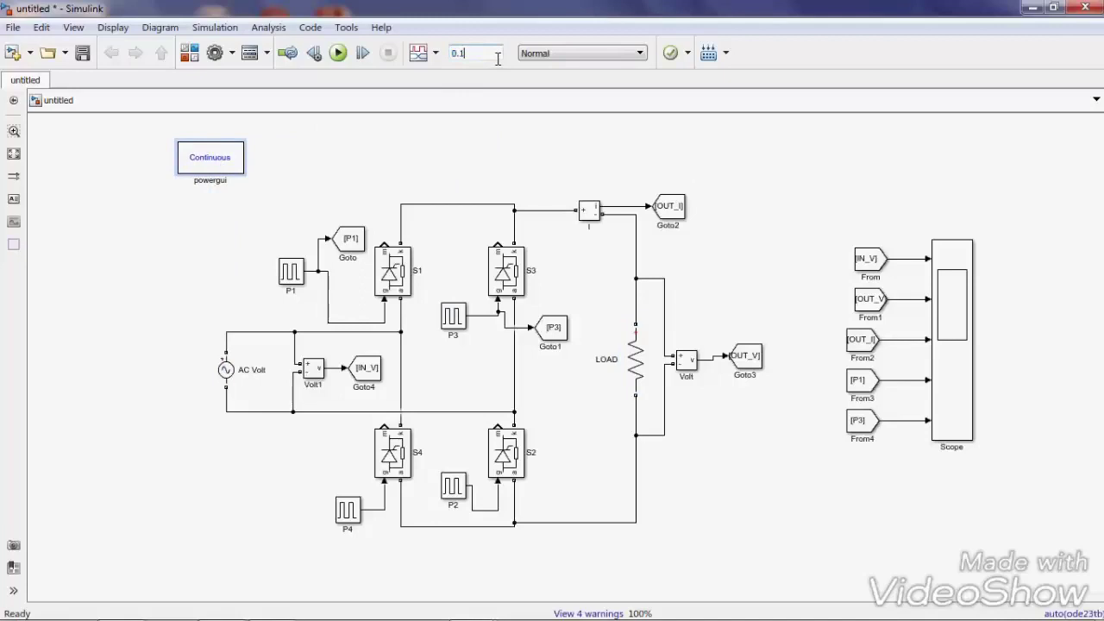
pyautogui.click(337, 55)
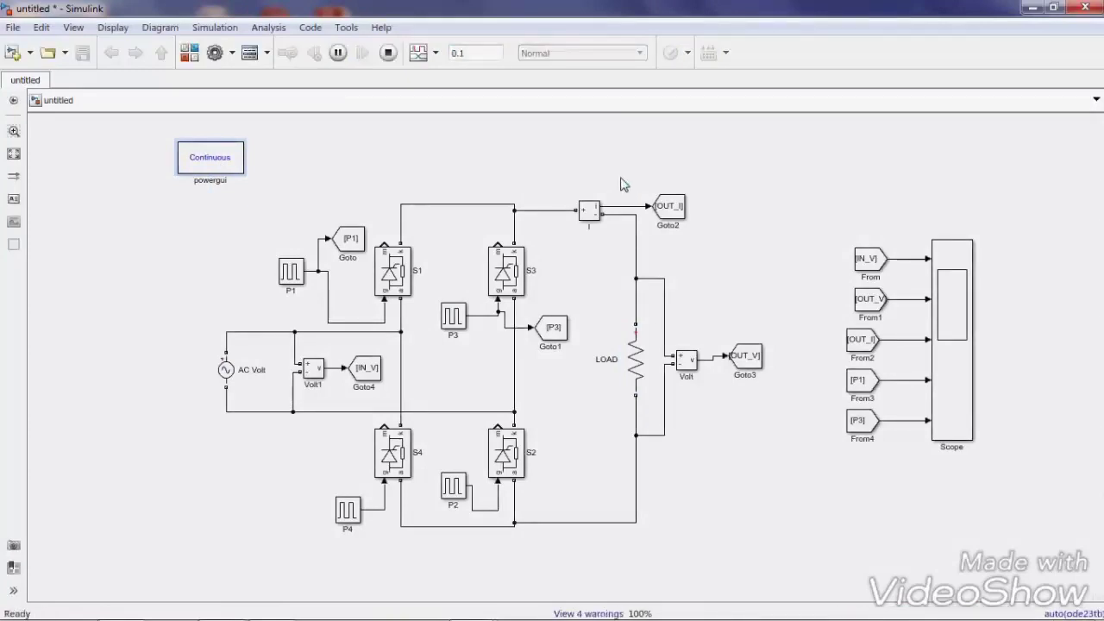
# - Open the Scope at full size, examine the waveforms for the resistive load, and close it
pyautogui.doubleClick(937, 306)
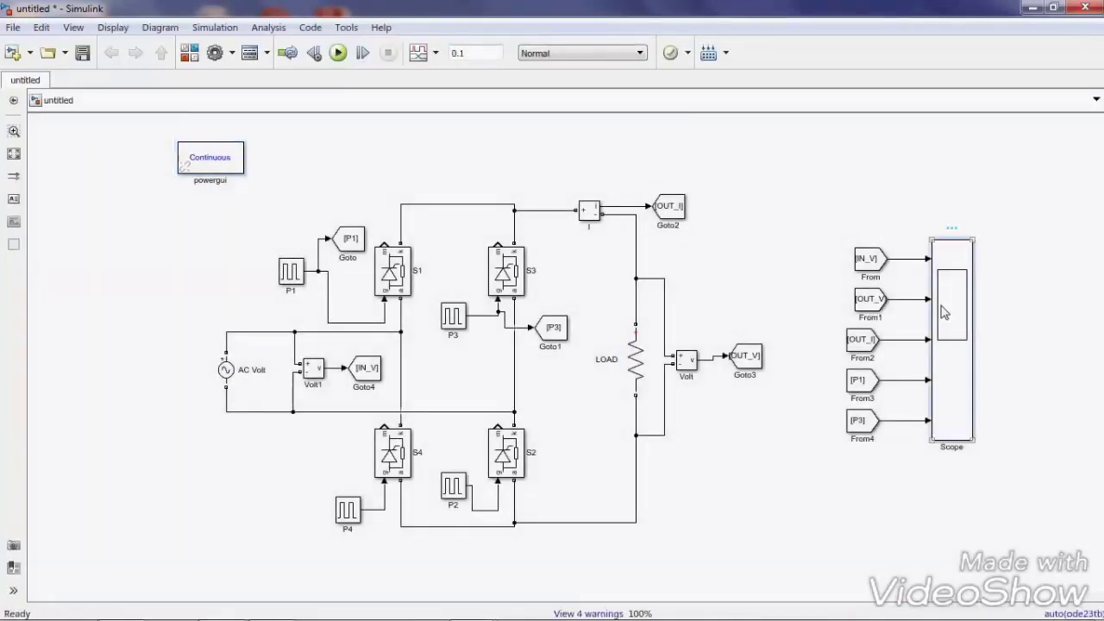
pyautogui.click(729, 83)
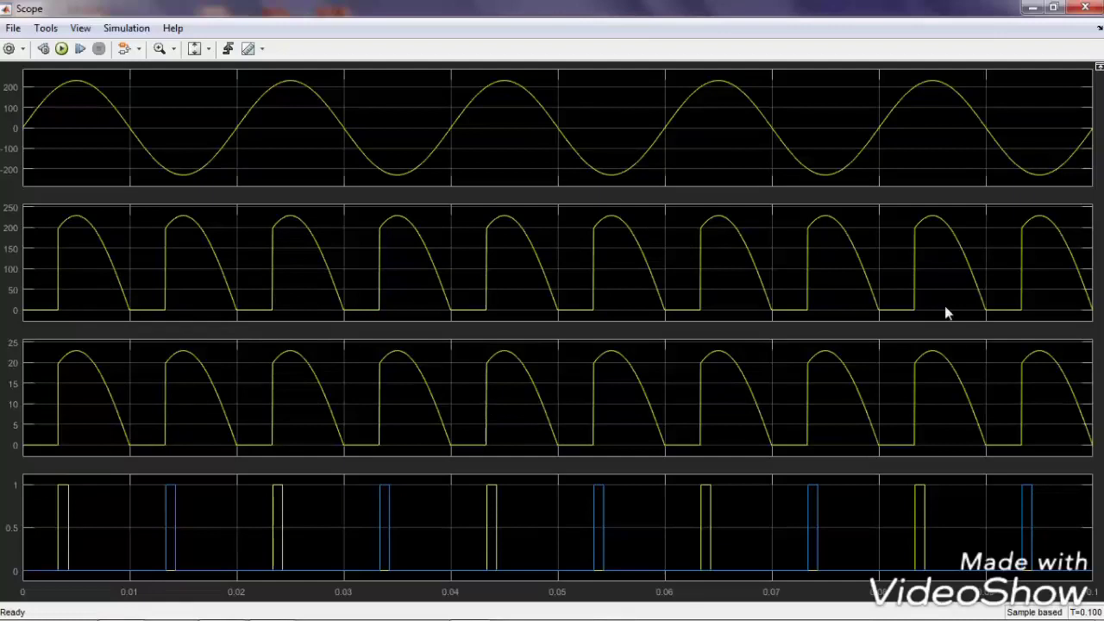
pyautogui.click(1079, 7)
# - Change the LOAD branch type to RL and set its inductance to 0.1 H
pyautogui.click(634, 367)
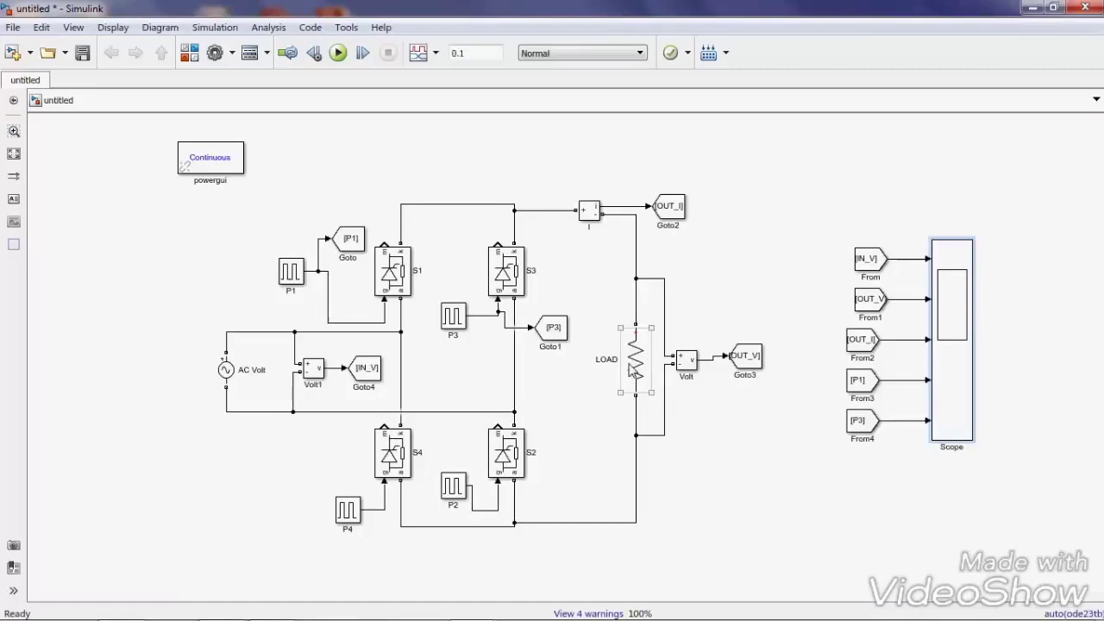
pyautogui.doubleClick(634, 370)
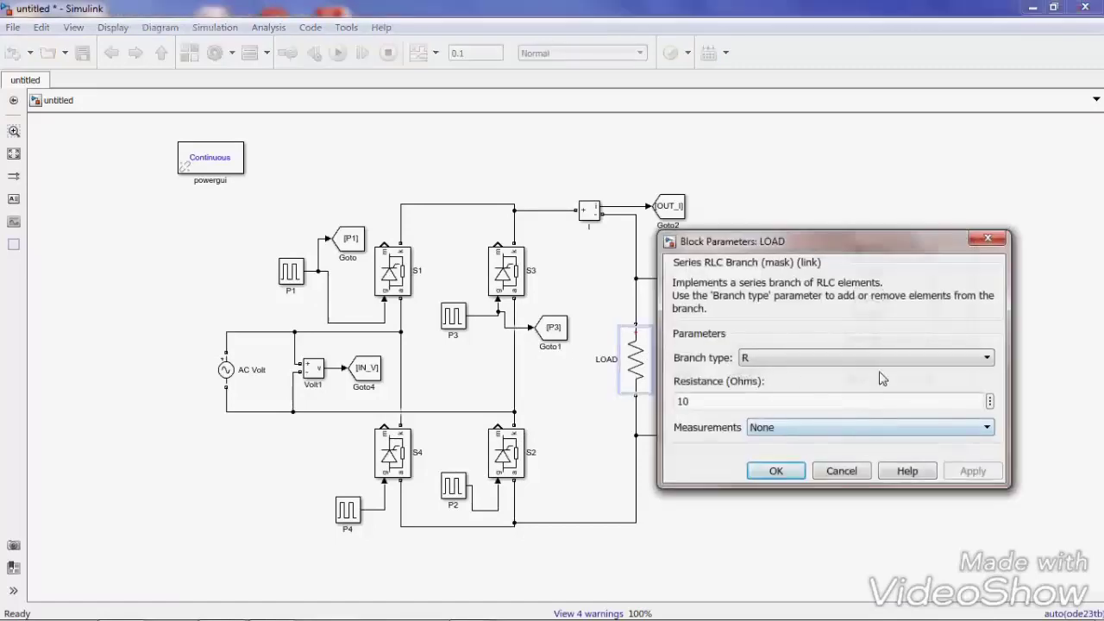
pyautogui.click(989, 363)
pyautogui.click(966, 424)
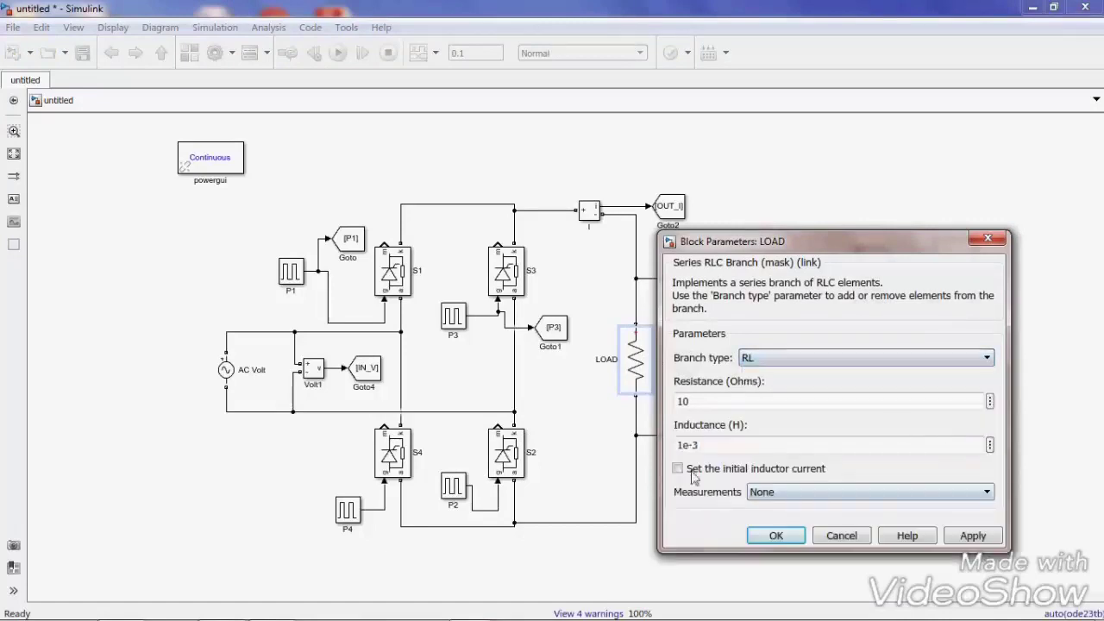
pyautogui.doubleClick(739, 450)
pyautogui.write('0.1')
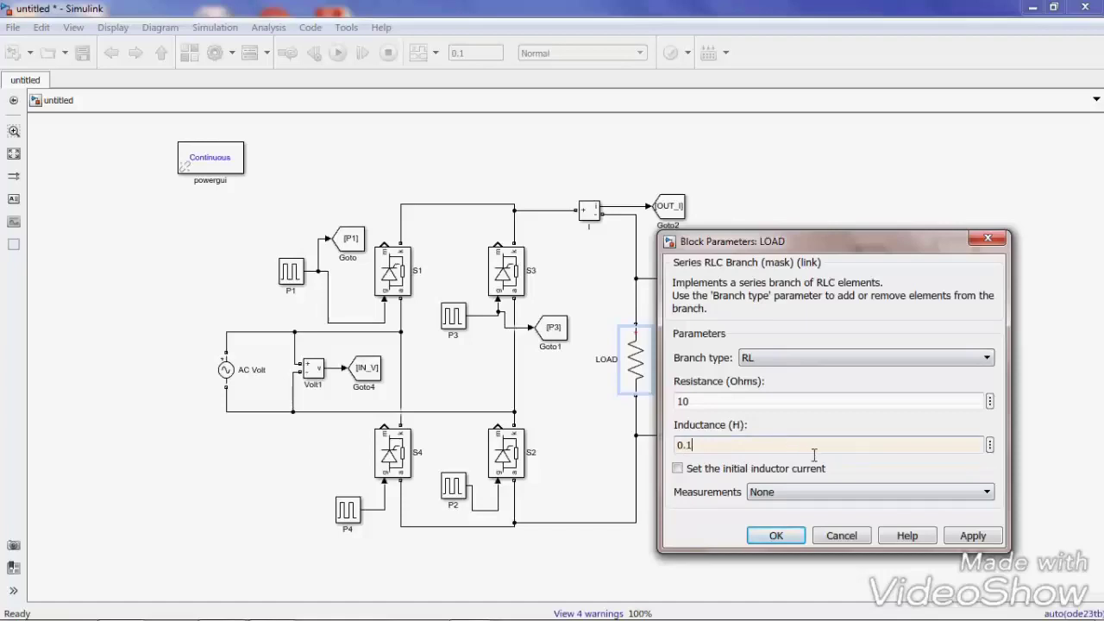
pyautogui.click(972, 536)
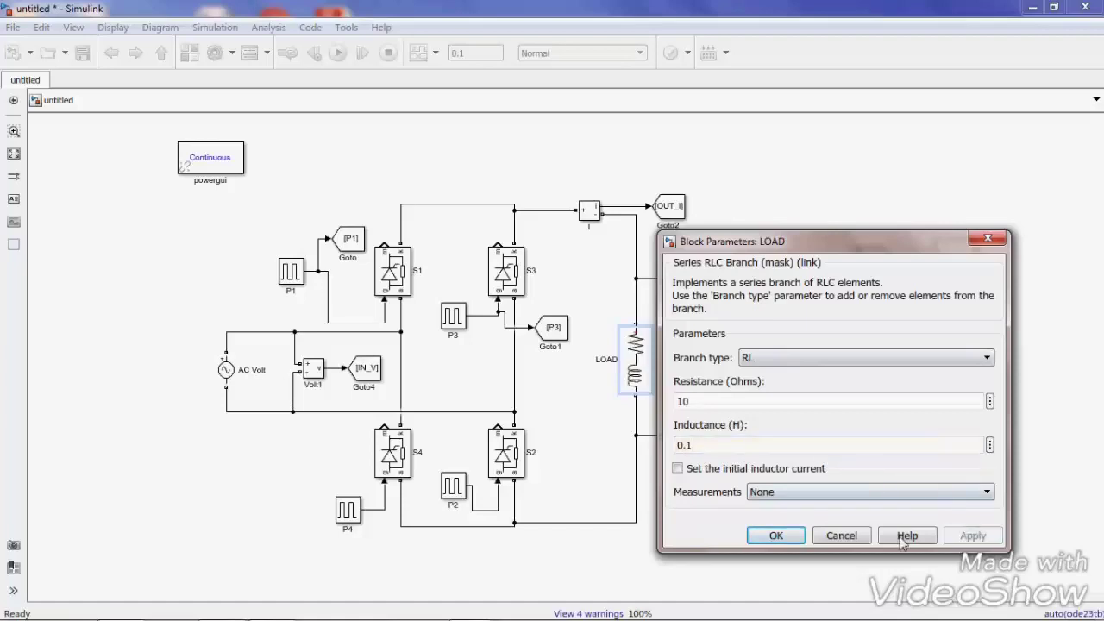
pyautogui.click(776, 535)
# - Run the simulation with the RL load and open the Scope to view the waveforms
pyautogui.click(502, 148)
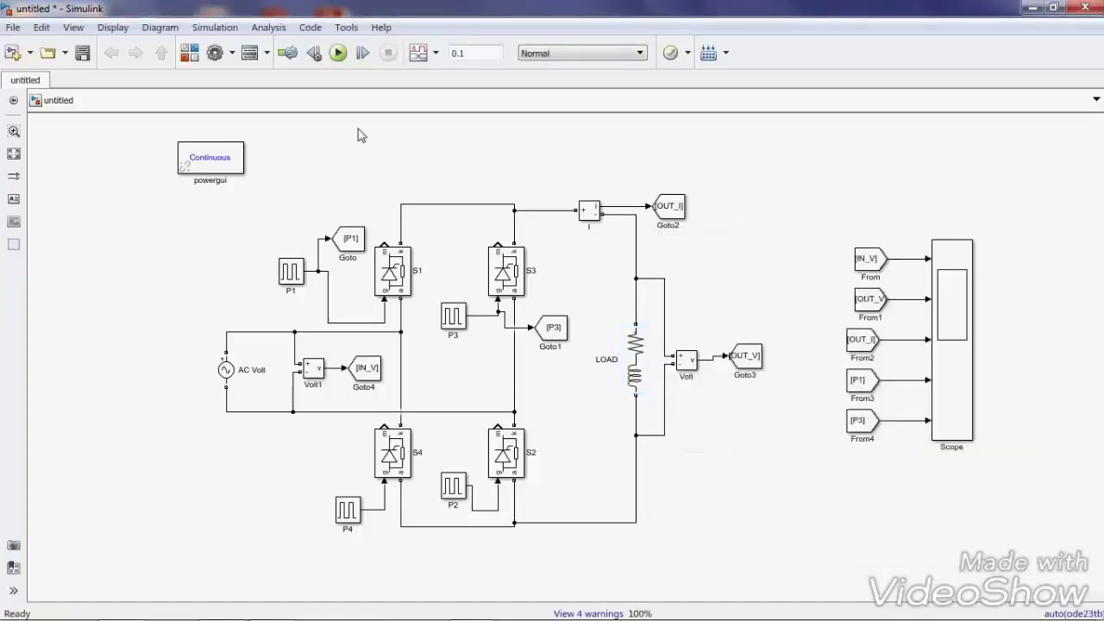
pyautogui.click(337, 54)
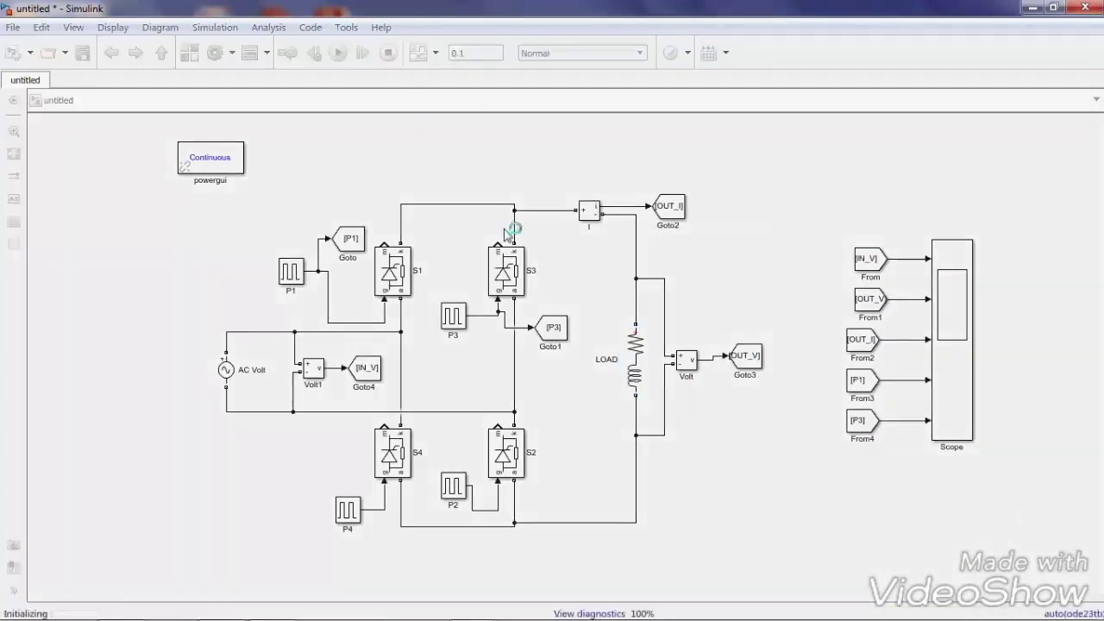
pyautogui.click(956, 327)
pyautogui.doubleClick(955, 328)
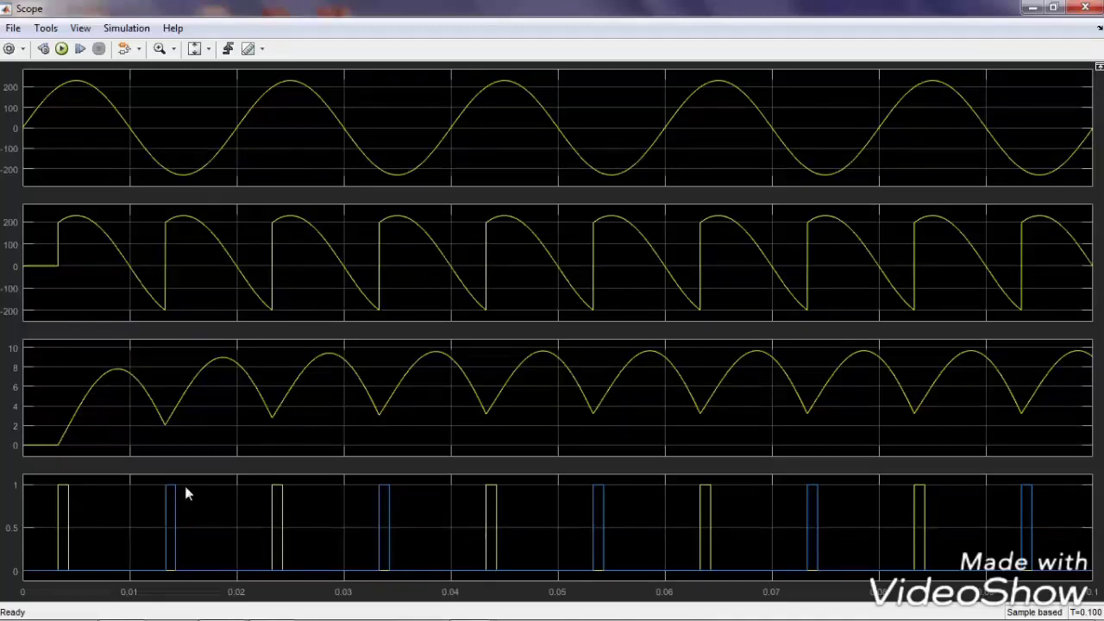
# - Return to the model window and examine the RL load and its connections to the bridge output
pyautogui.moveTo(330, 607)
pyautogui.moveTo(470, 606)
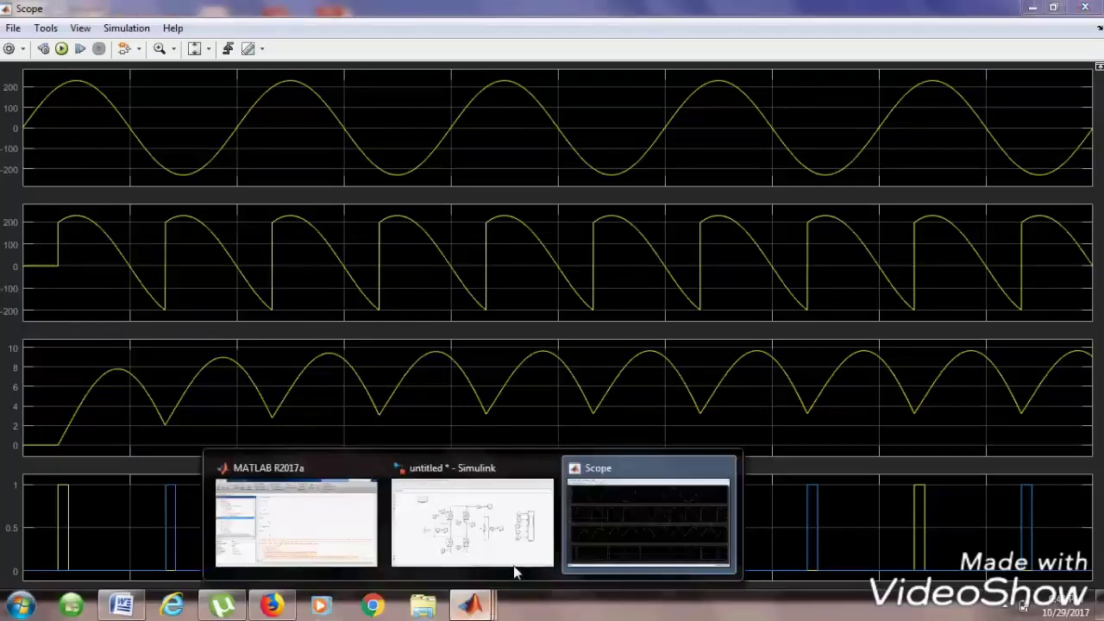
pyautogui.click(464, 512)
pyautogui.click(621, 359)
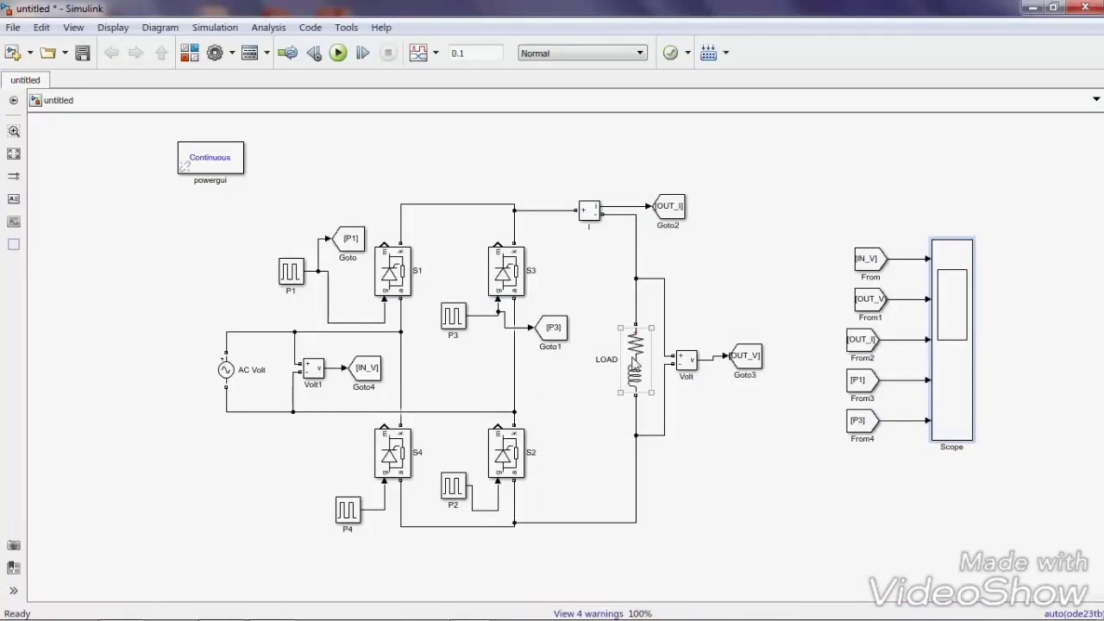
pyautogui.click(640, 318)
pyautogui.click(641, 392)
pyautogui.click(682, 394)
pyautogui.click(639, 353)
pyautogui.click(669, 332)
pyautogui.click(636, 343)
pyautogui.click(652, 419)
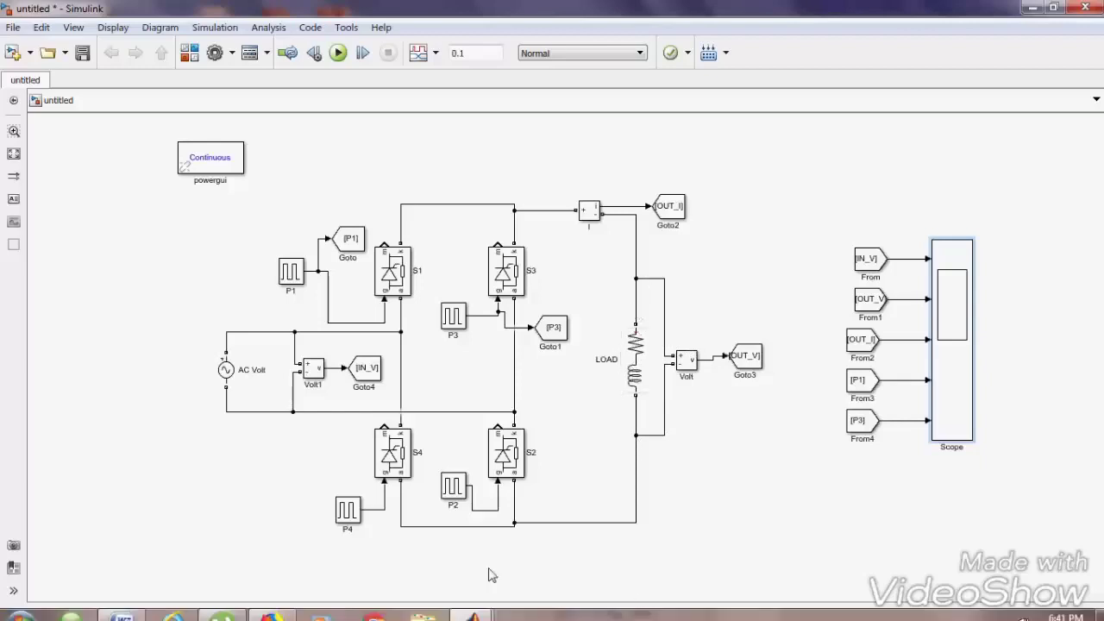
# - Bring back the Scope window to review the RL load waveforms, and close it
pyautogui.click(468, 606)
pyautogui.click(612, 533)
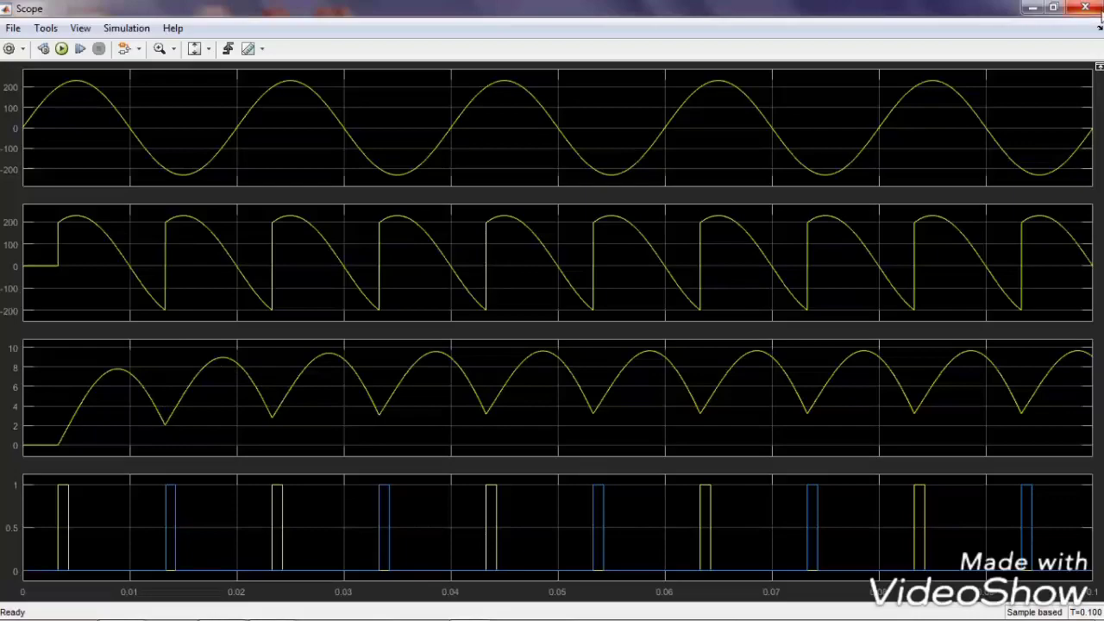
pyautogui.click(1085, 8)
# - Set the LOAD block's inductance to 5 H
pyautogui.click(643, 369)
pyautogui.doubleClick(642, 369)
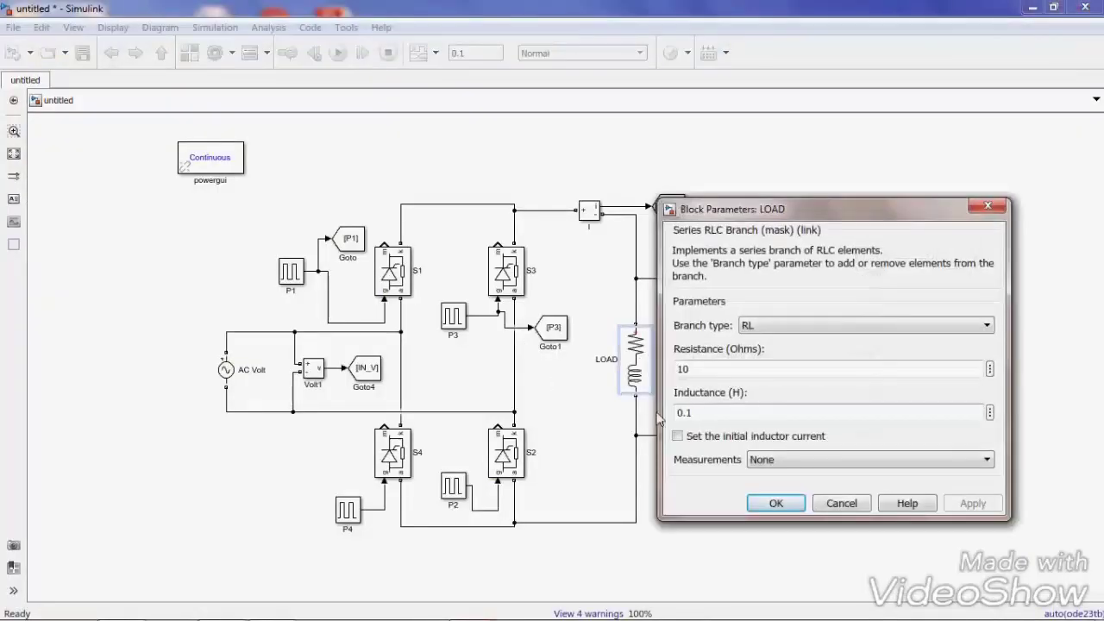
pyautogui.doubleClick(712, 418)
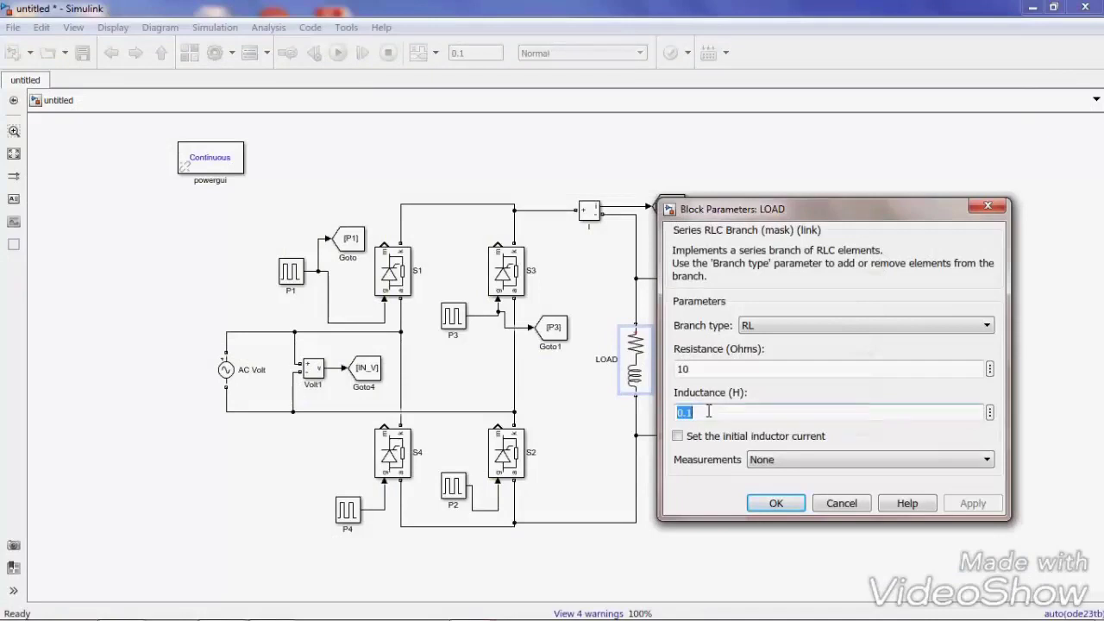
pyautogui.write('5')
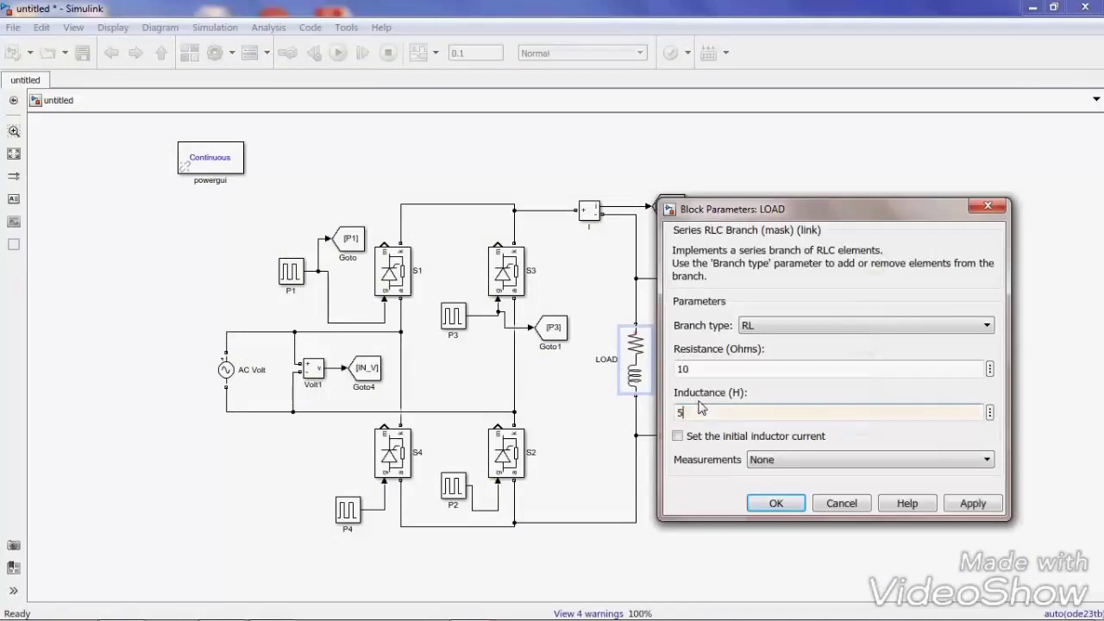
pyautogui.click(970, 504)
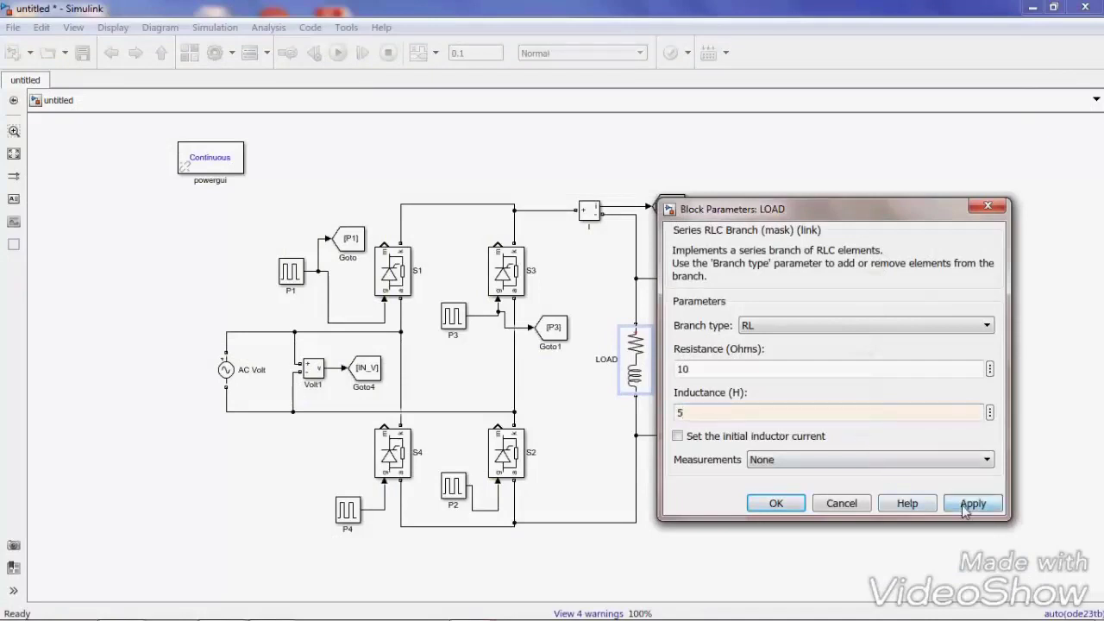
pyautogui.click(775, 504)
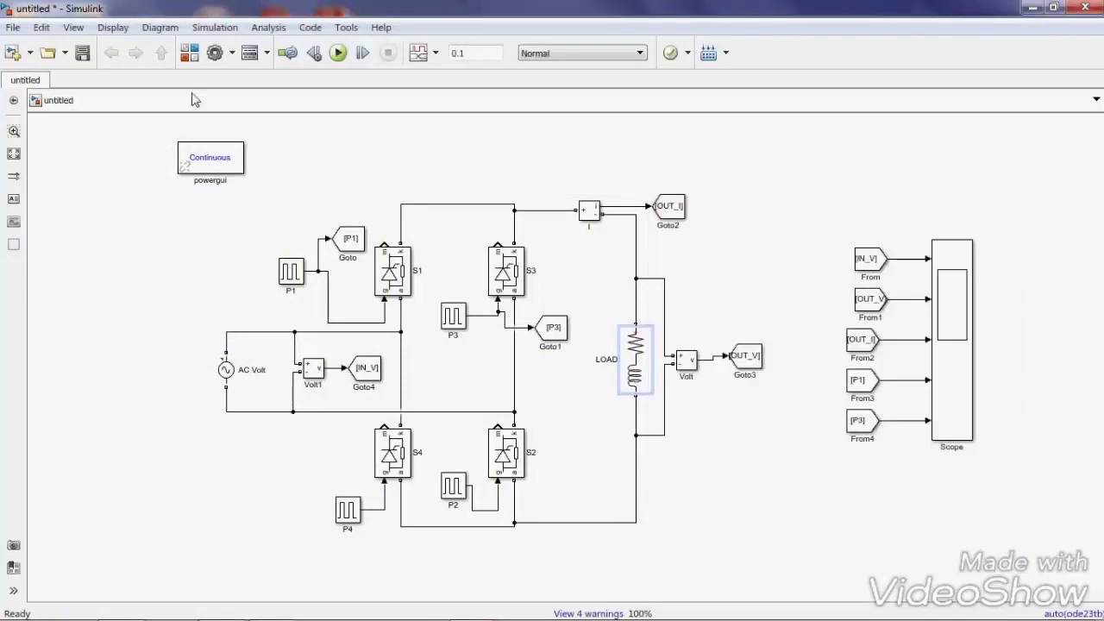
# - Set the simulation stop time to 10, run the model and open the Scope
pyautogui.click(339, 54)
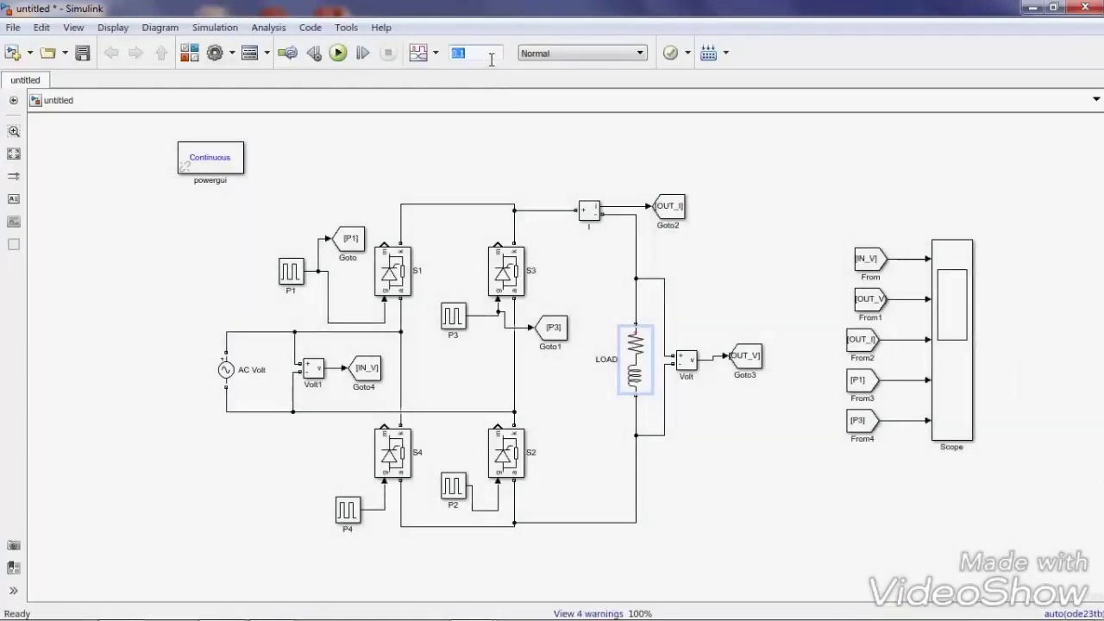
pyautogui.click(338, 52)
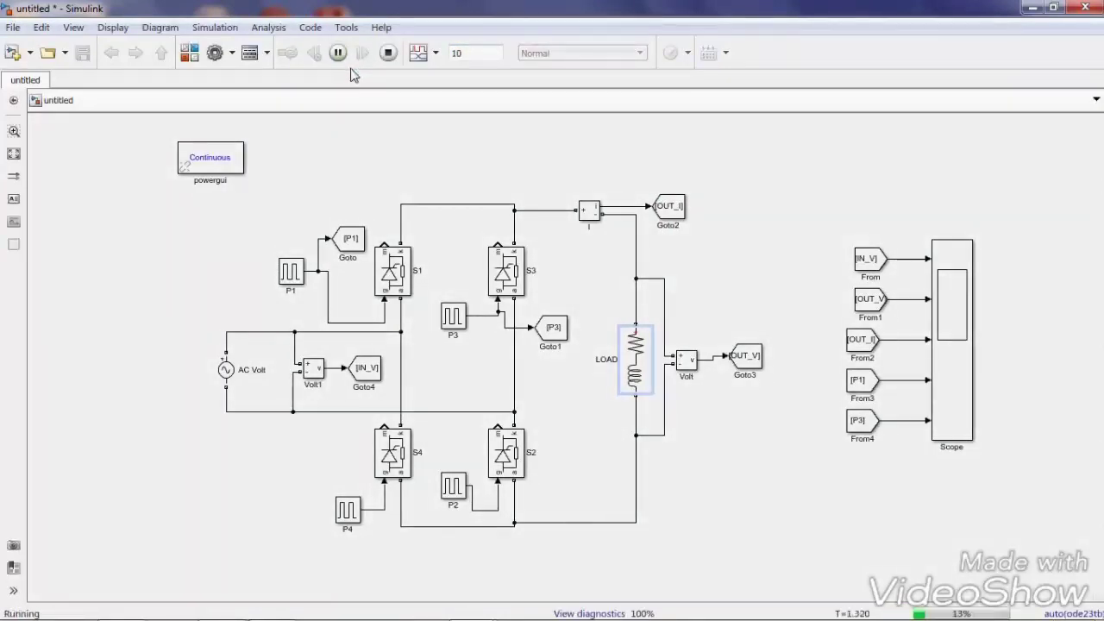
pyautogui.click(962, 312)
pyautogui.doubleClick(963, 312)
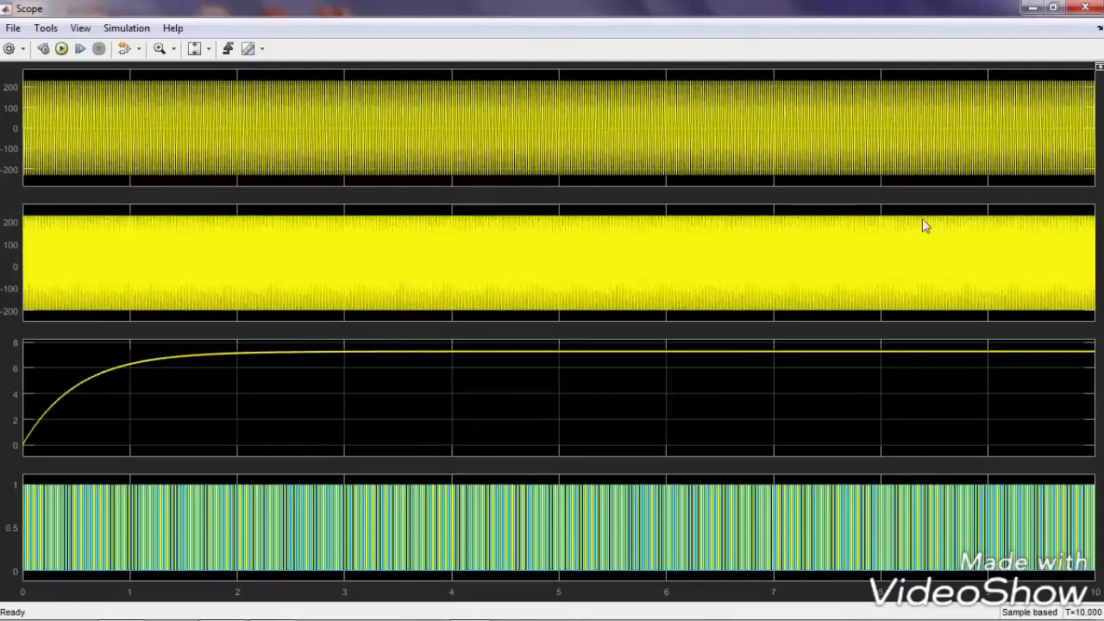
# - Zoom the Scope's time axis into the last interval, about 9.85 to 10 s, to examine the steady-state waveforms
pyautogui.click(174, 49)
pyautogui.click(162, 75)
pyautogui.moveTo(967, 260); pyautogui.dragTo(1102, 284)
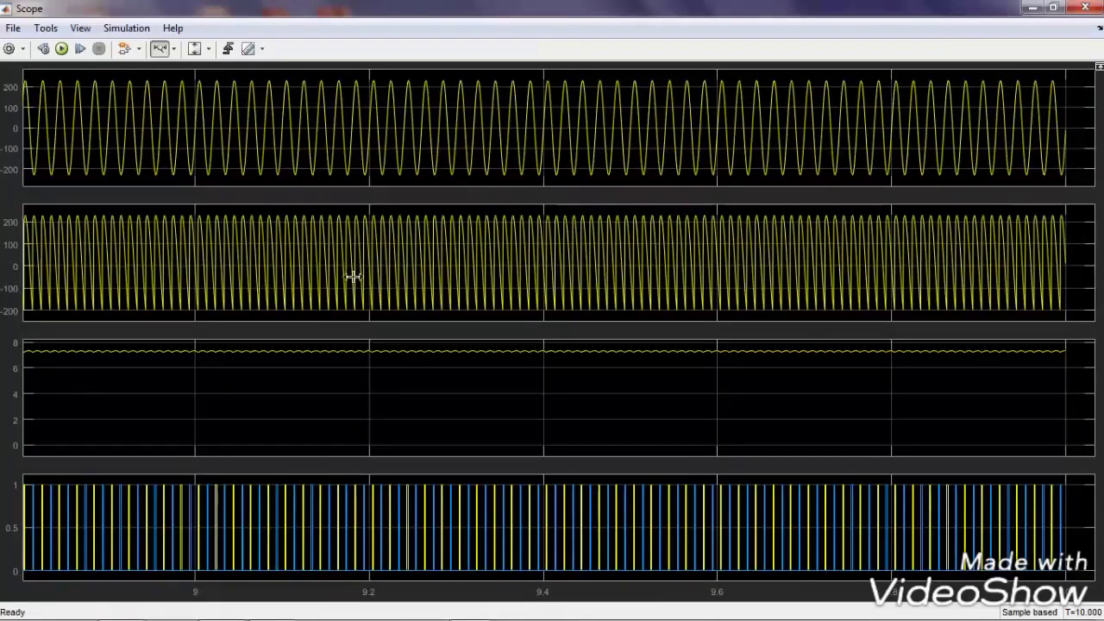
pyautogui.moveTo(725, 248); pyautogui.dragTo(1076, 291)
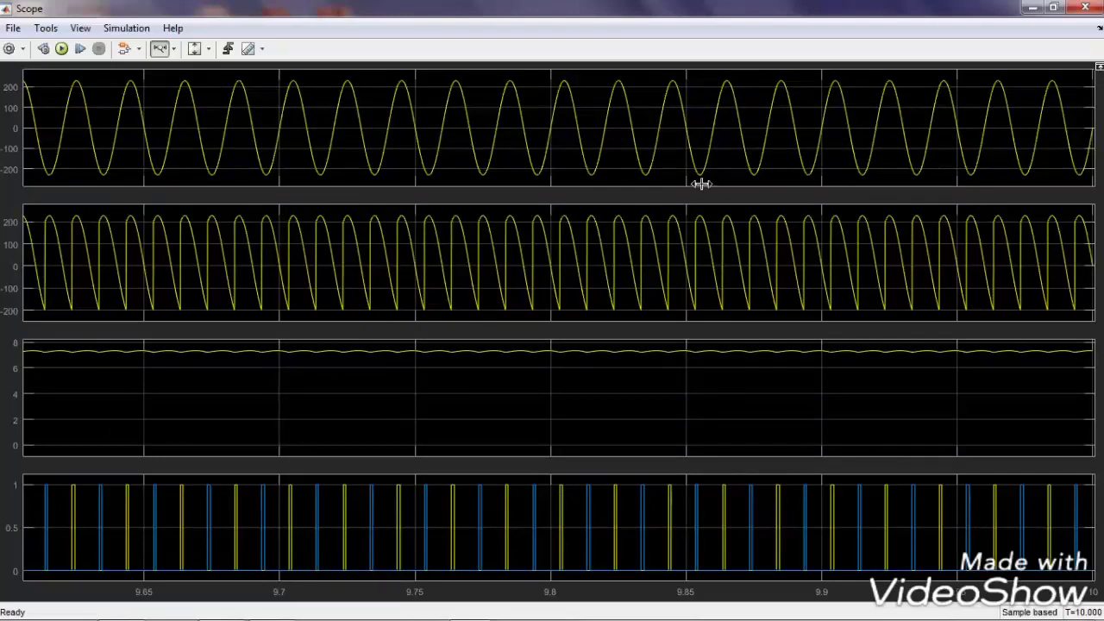
pyautogui.moveTo(700, 181); pyautogui.dragTo(1096, 207)
pyautogui.moveTo(1094, 164); pyautogui.dragTo(1094, 164)
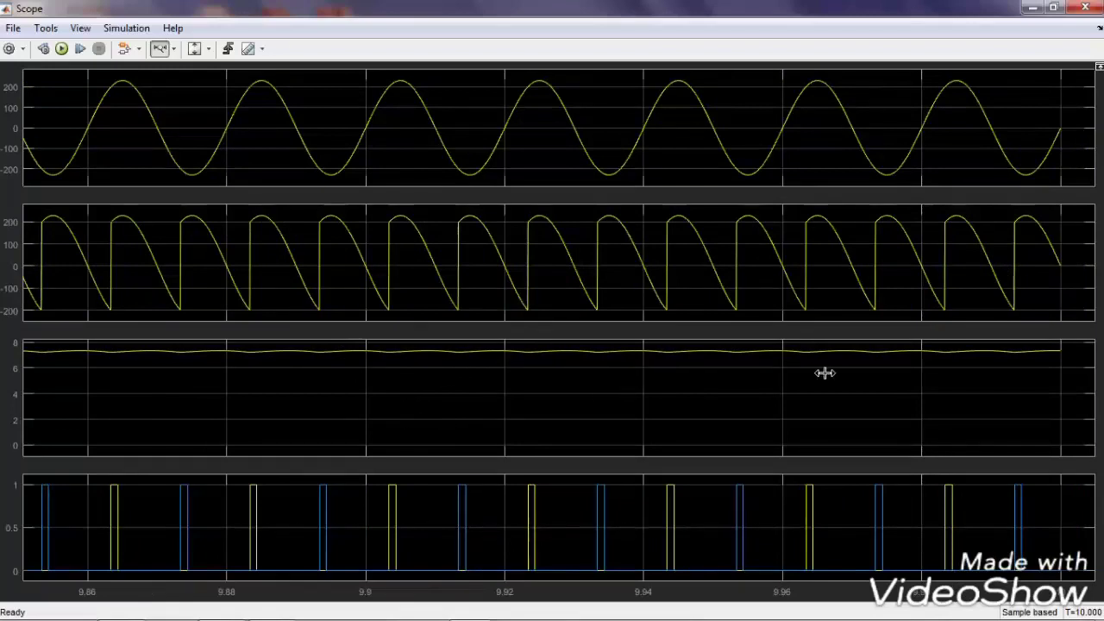
pyautogui.moveTo(1023, 607)
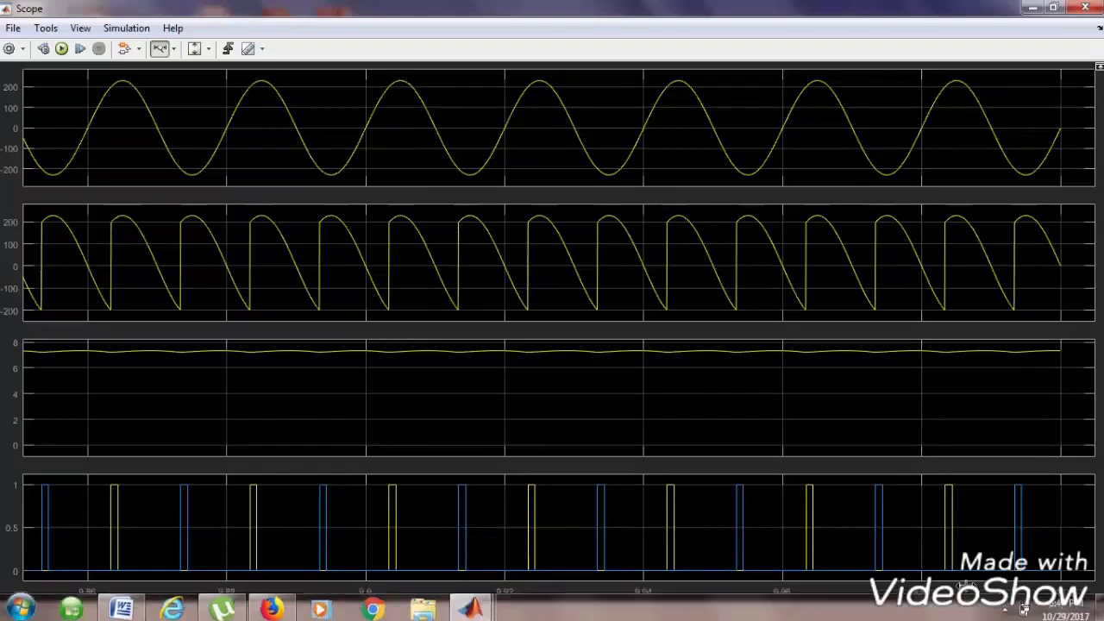
pyautogui.click(1005, 611)
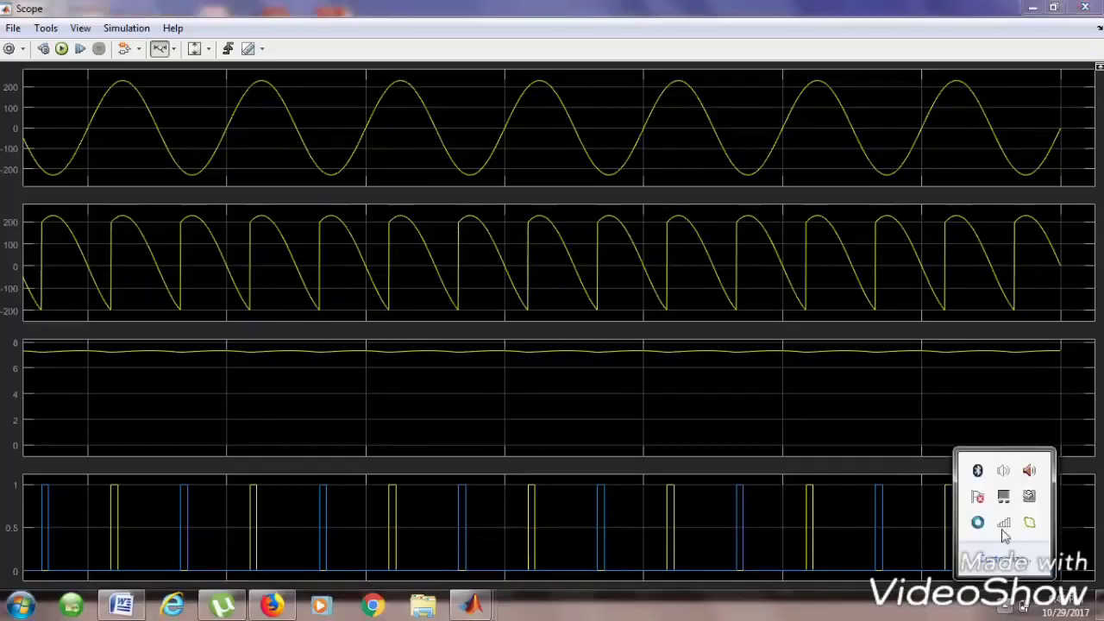